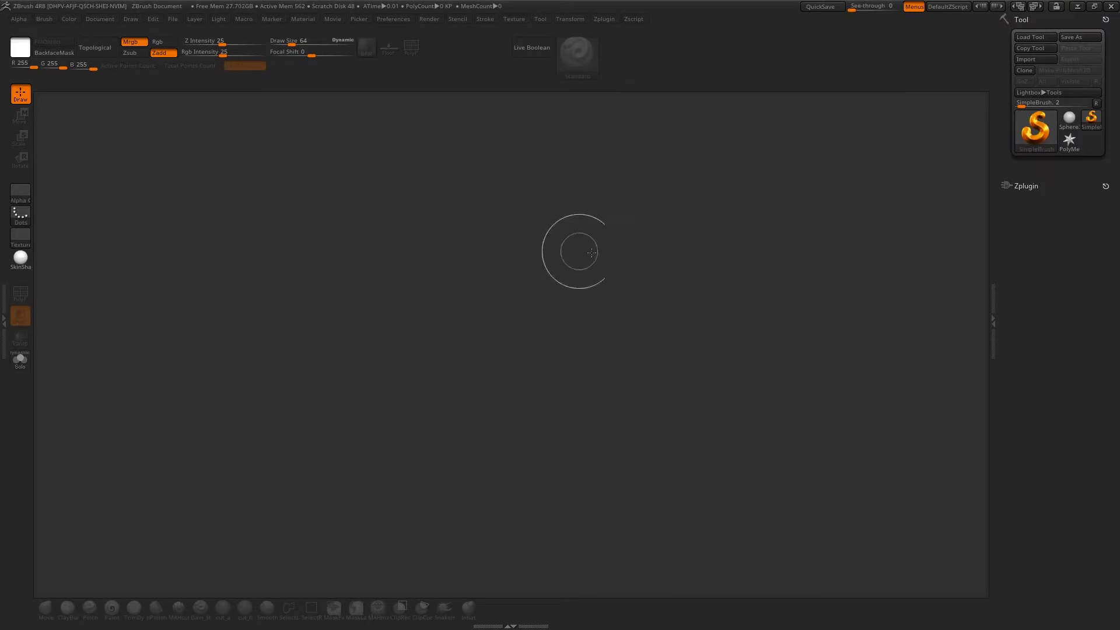
# Draw a Sphere3D on the canvas and put it into edit mode
pyautogui.click(1068, 119)
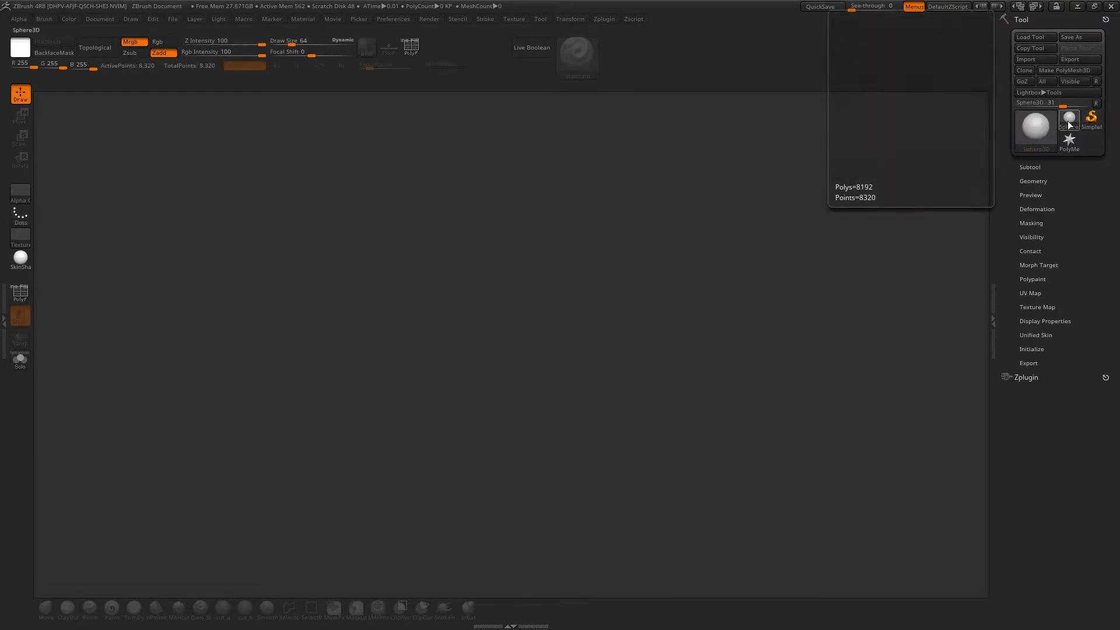
pyautogui.moveTo(483, 270); pyautogui.dragTo(490, 411)
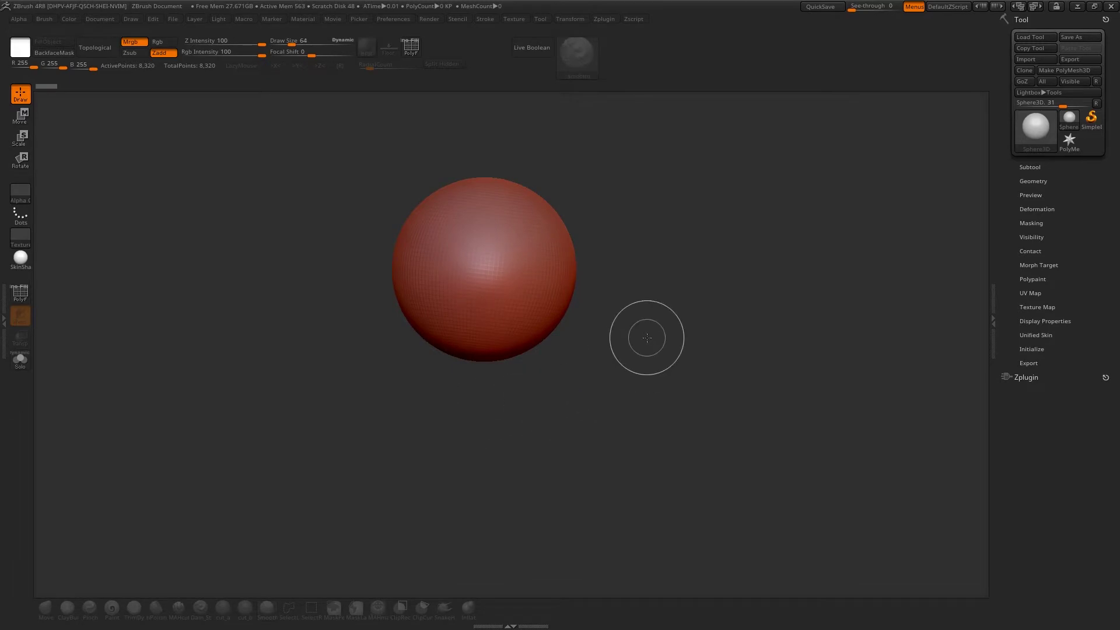
pyautogui.press('t')
pyautogui.moveTo(638, 242); pyautogui.dragTo(656, 278)
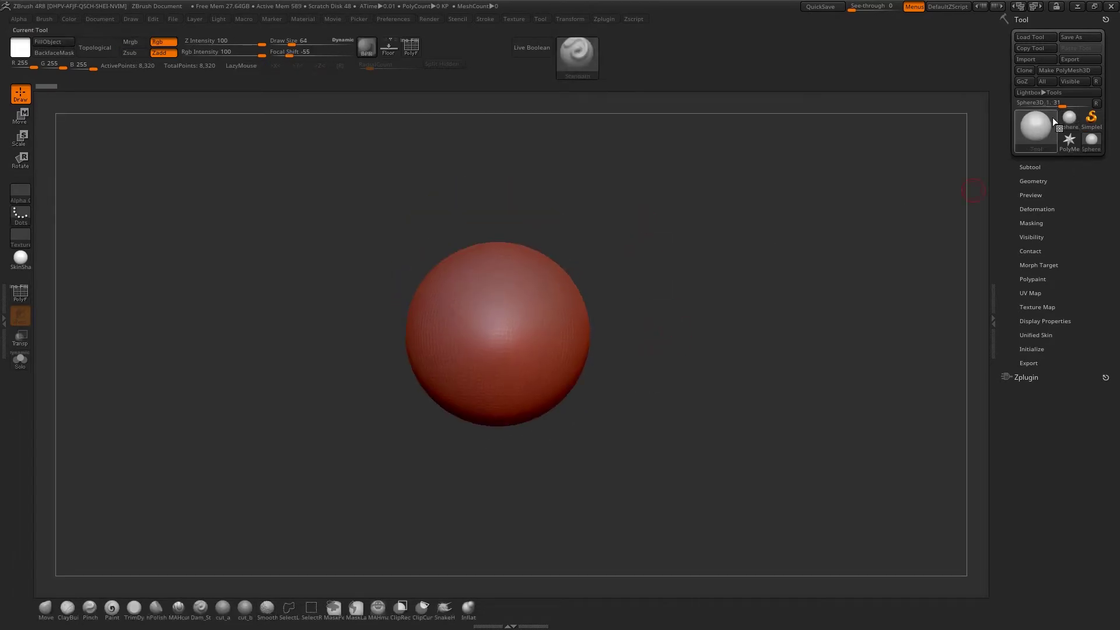
# Convert the sphere to a PolyMesh3D, initialize it as a QCyl Y cylinder with resolution 2, and show its polyframe
pyautogui.click(1063, 69)
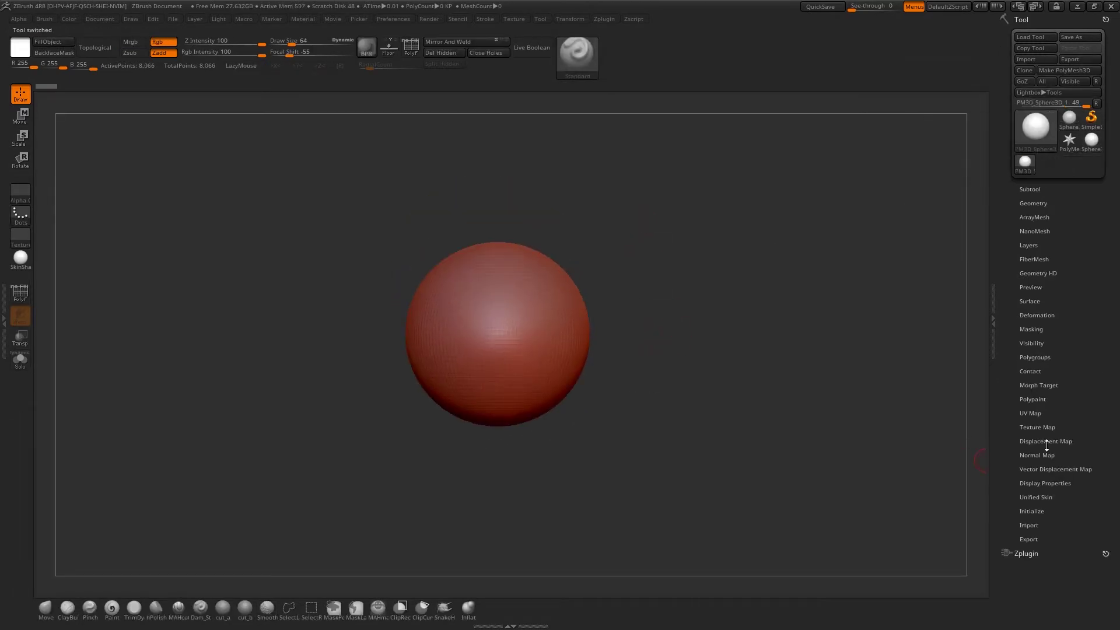
pyautogui.click(1027, 511)
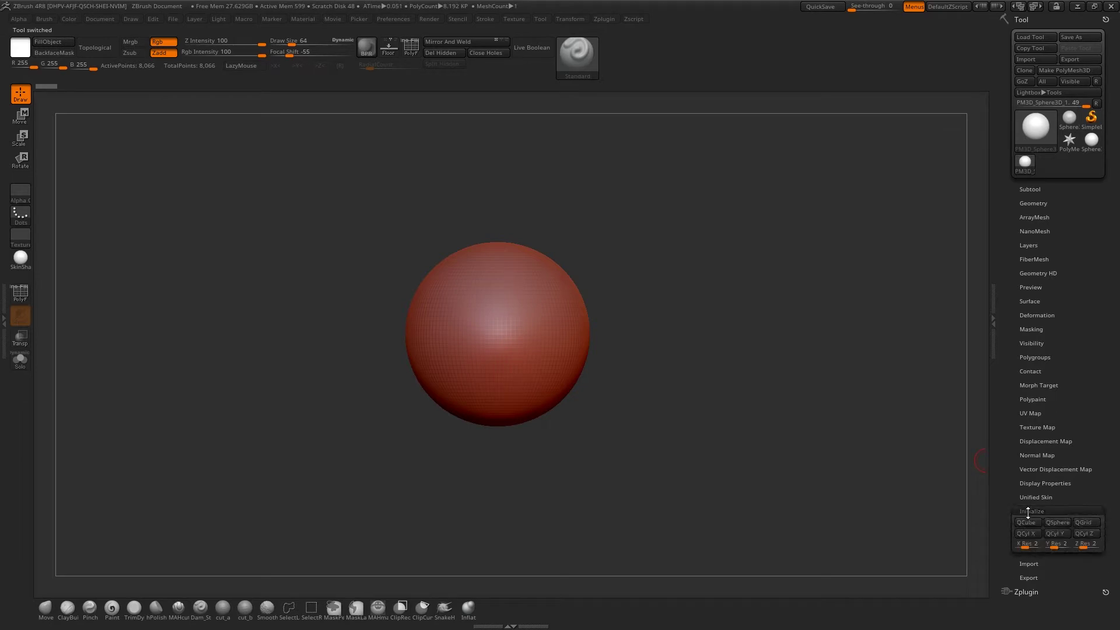
pyautogui.click(1062, 537)
pyautogui.moveTo(683, 275); pyautogui.dragTo(678, 285)
pyautogui.hotkey('shift', 'f')
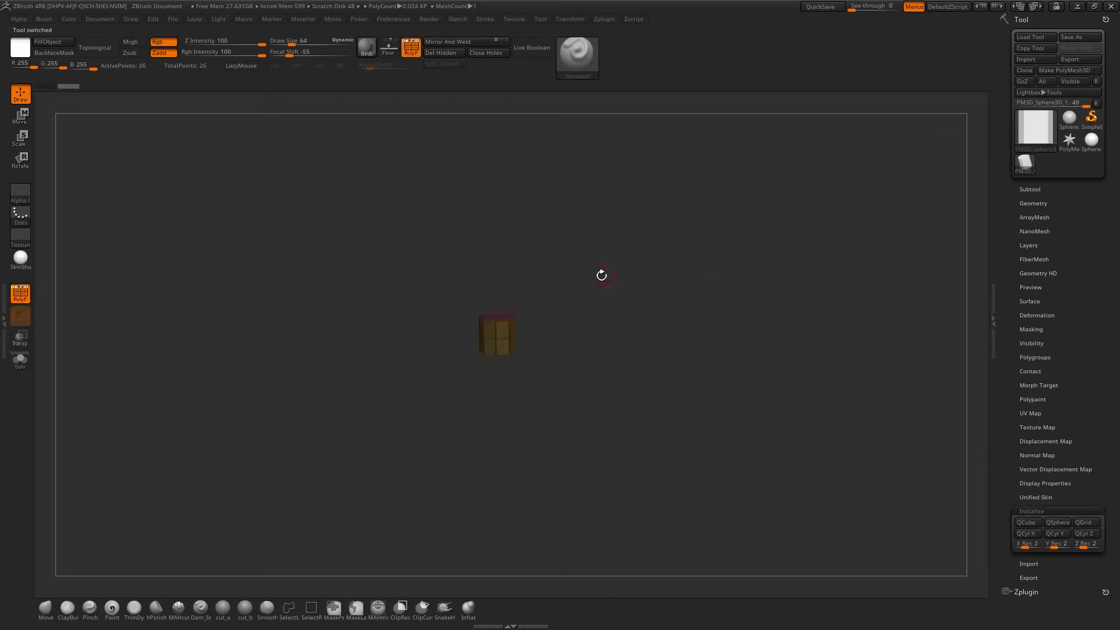
pyautogui.moveTo(601, 275); pyautogui.dragTo(583, 326)
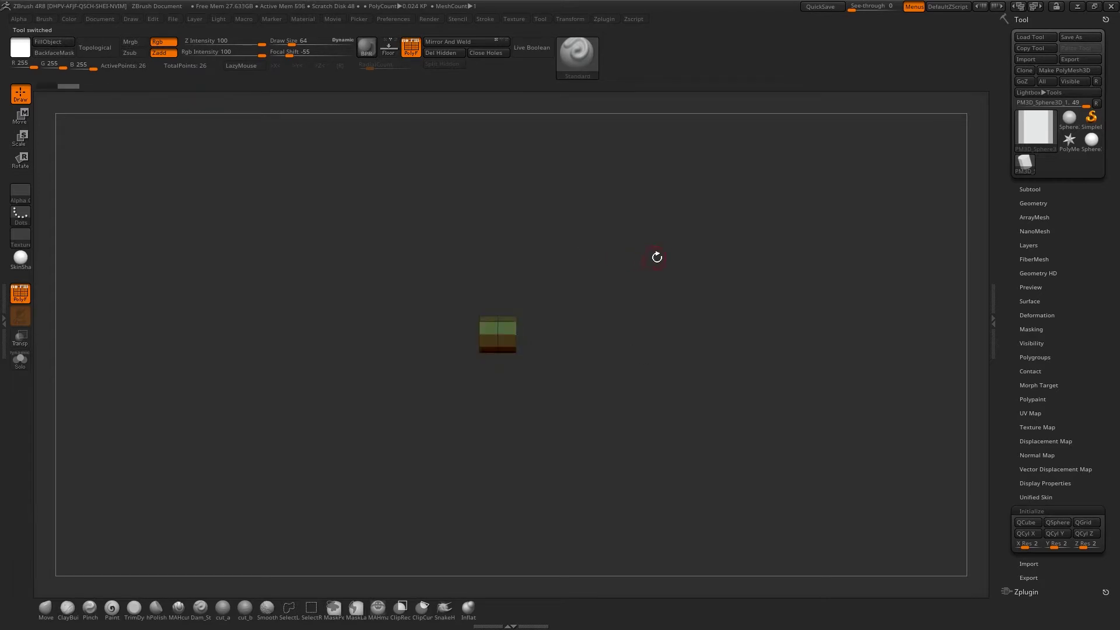
pyautogui.moveTo(660, 257); pyautogui.dragTo(635, 204)
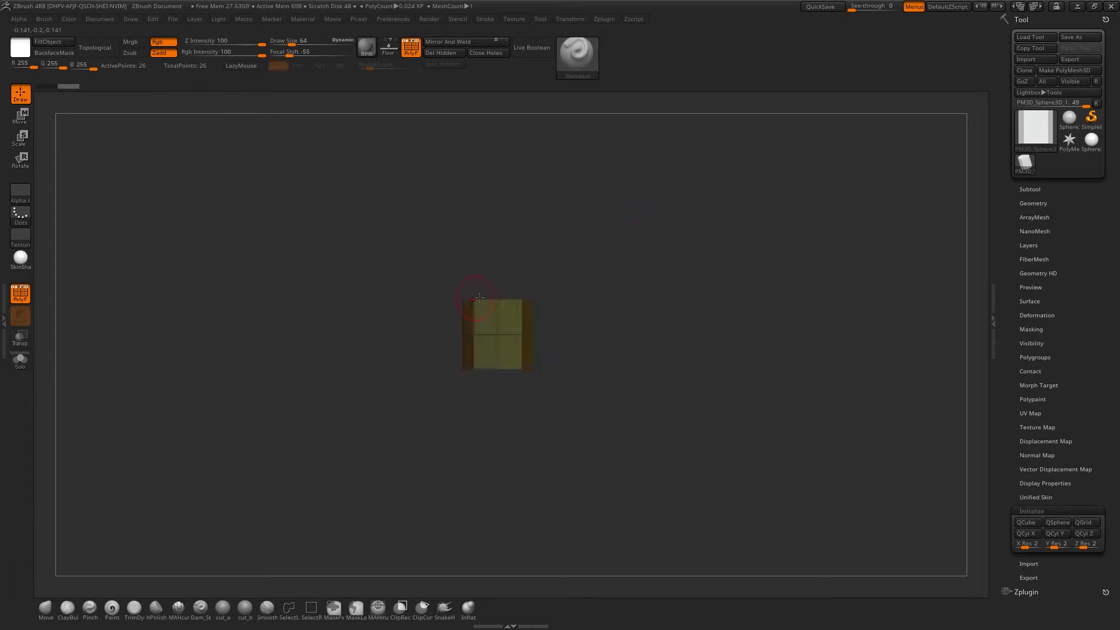
# Activate X symmetry and stretch the cylinder along its Y axis into a long, narrow tube
pyautogui.press('x')
pyautogui.keyDown('alt'); pyautogui.moveTo(621, 323); pyautogui.dragTo(595, 290); pyautogui.keyUp('alt')
pyautogui.keyDown('ctrl'); pyautogui.moveTo(592, 244); pyautogui.dragTo(595, 287); pyautogui.keyUp('ctrl')
pyautogui.press('r')
pyautogui.moveTo(498, 296); pyautogui.dragTo(635, 261)
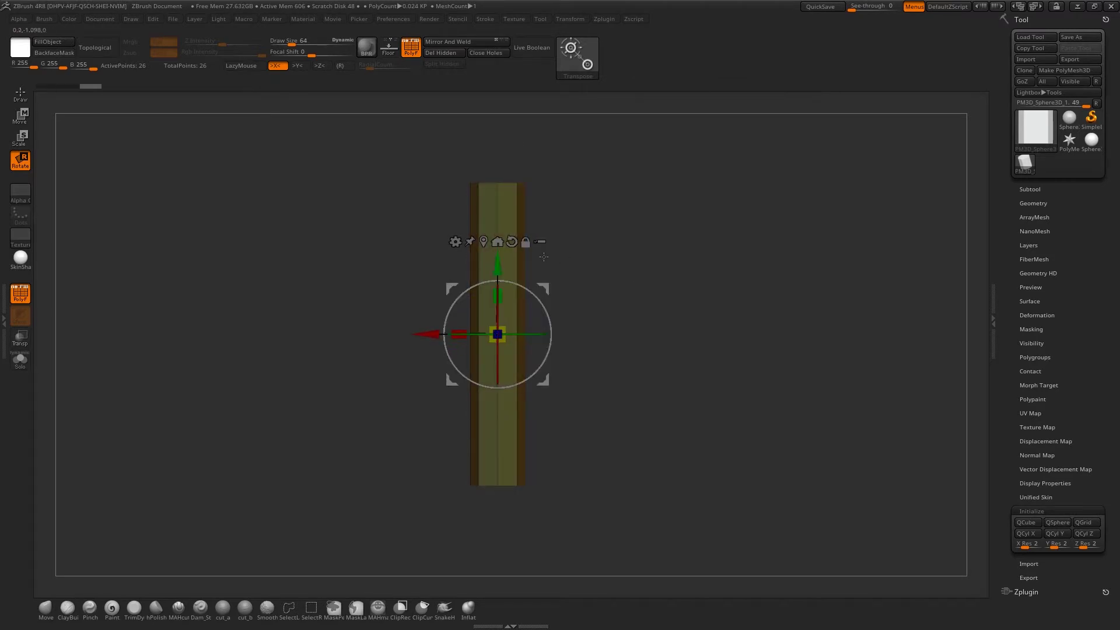
# With the ZModeler brush's Transpose point action, pull the centre point of the tube's bottom cap outward into a shallow cone
pyautogui.moveTo(558, 257)
pyautogui.keyDown('alt'); pyautogui.mouseDown()
pyautogui.moveTo(603, 321)
pyautogui.moveTo(606, 293)
pyautogui.moveTo(713, 550)
pyautogui.mouseUp(); pyautogui.keyUp('alt')
pyautogui.press('q')
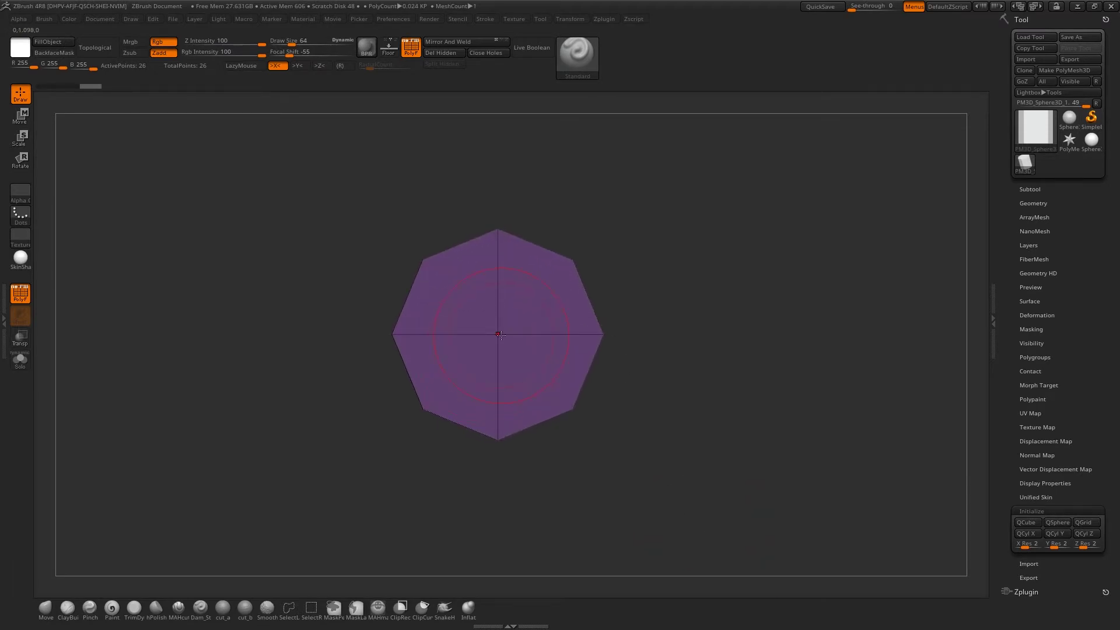
pyautogui.press('b')
pyautogui.press('z')
pyautogui.press('m')
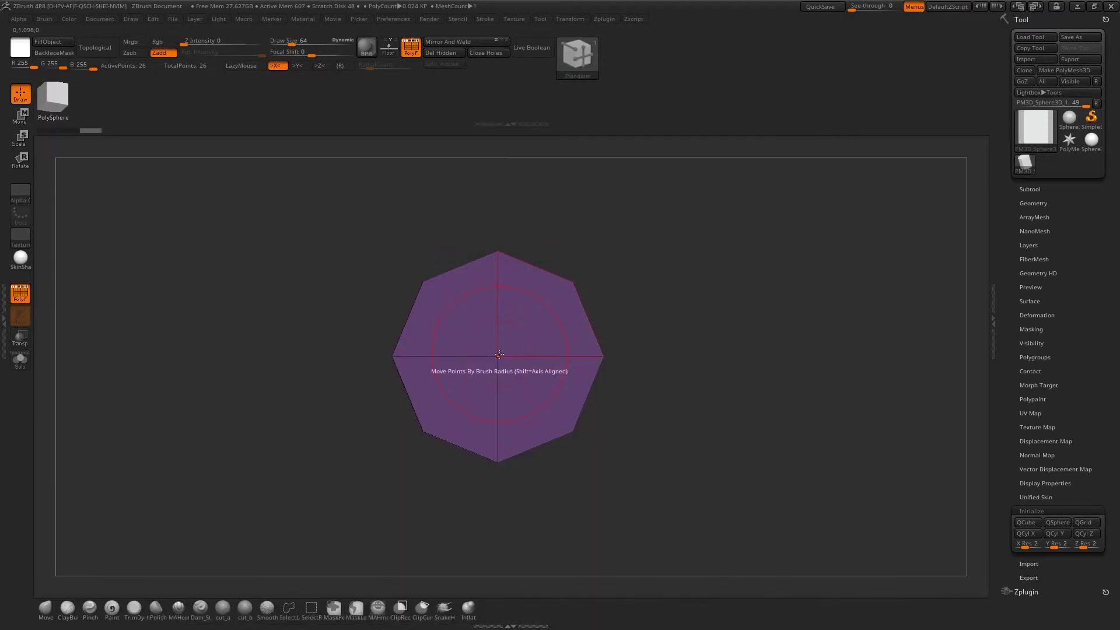
pyautogui.press('space')
pyautogui.press('space')
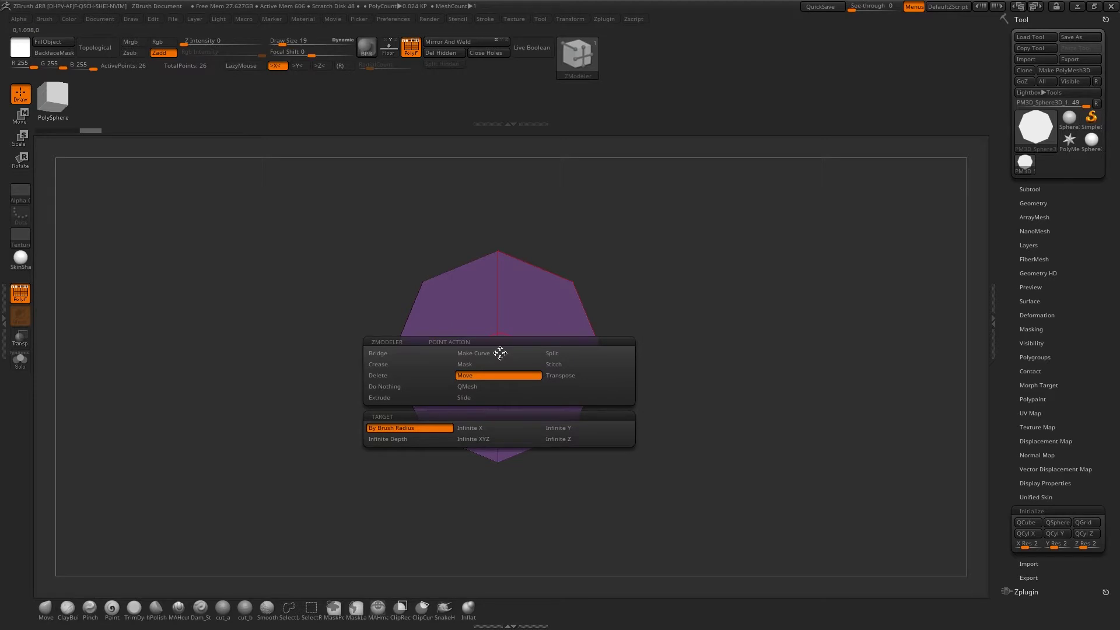
pyautogui.click(575, 377)
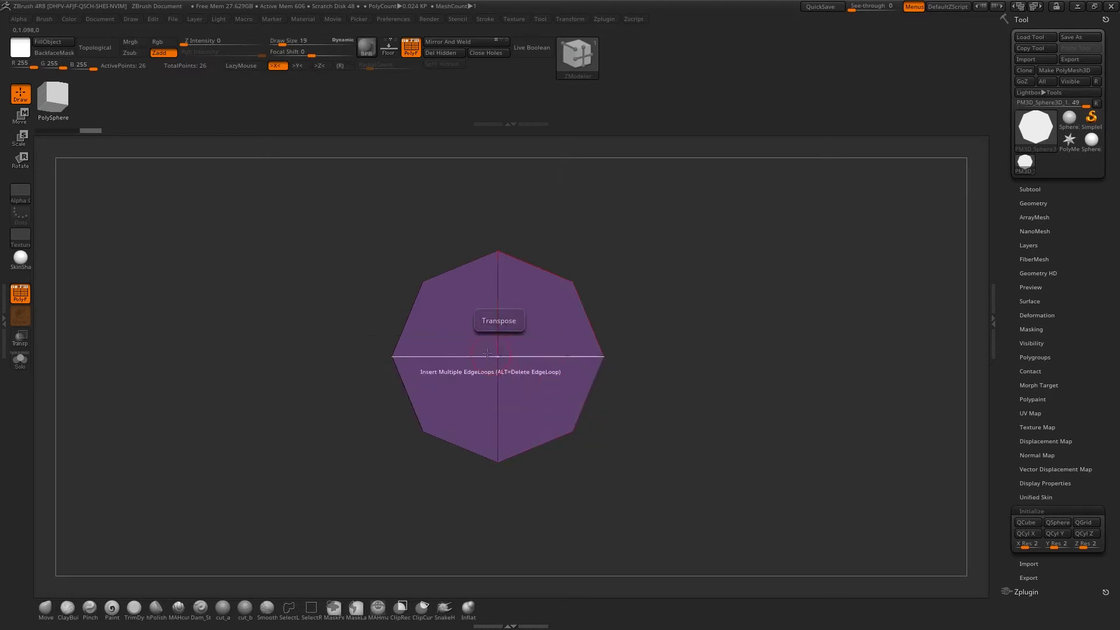
pyautogui.click(501, 356)
pyautogui.keyDown('shift'); pyautogui.moveTo(623, 309); pyautogui.dragTo(622, 385); pyautogui.keyUp('shift')
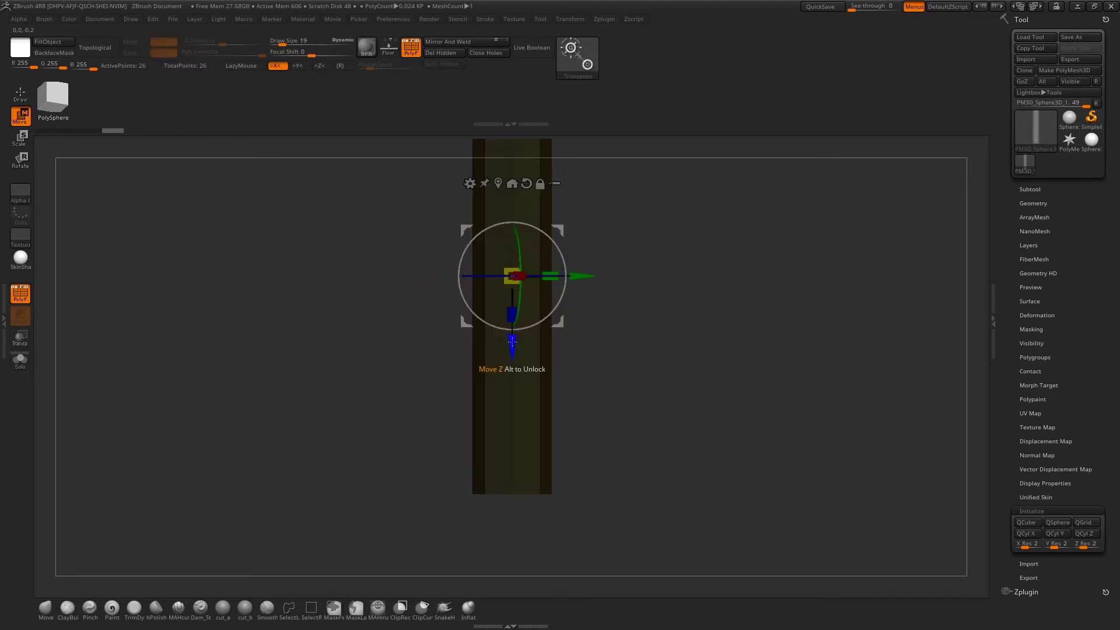
pyautogui.moveTo(512, 341); pyautogui.dragTo(513, 360)
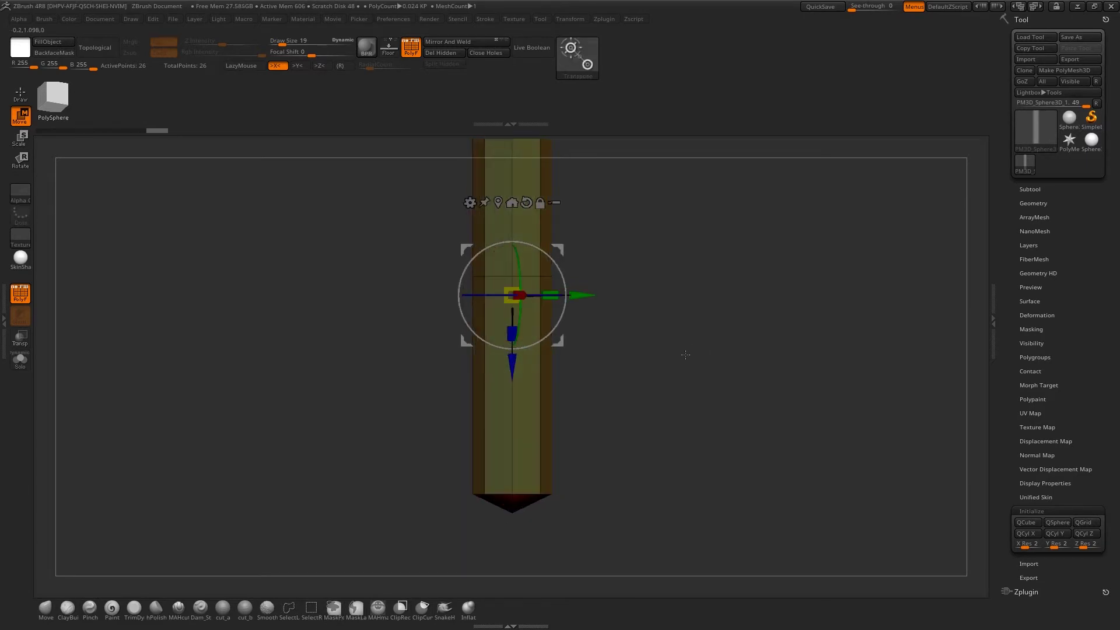
# Unlock and reset the transform gizmo's orientation, and recentre it on the unmasked mesh
pyautogui.keyDown('alt'); pyautogui.moveTo(559, 250); pyautogui.dragTo(578, 236); pyautogui.keyUp('alt')
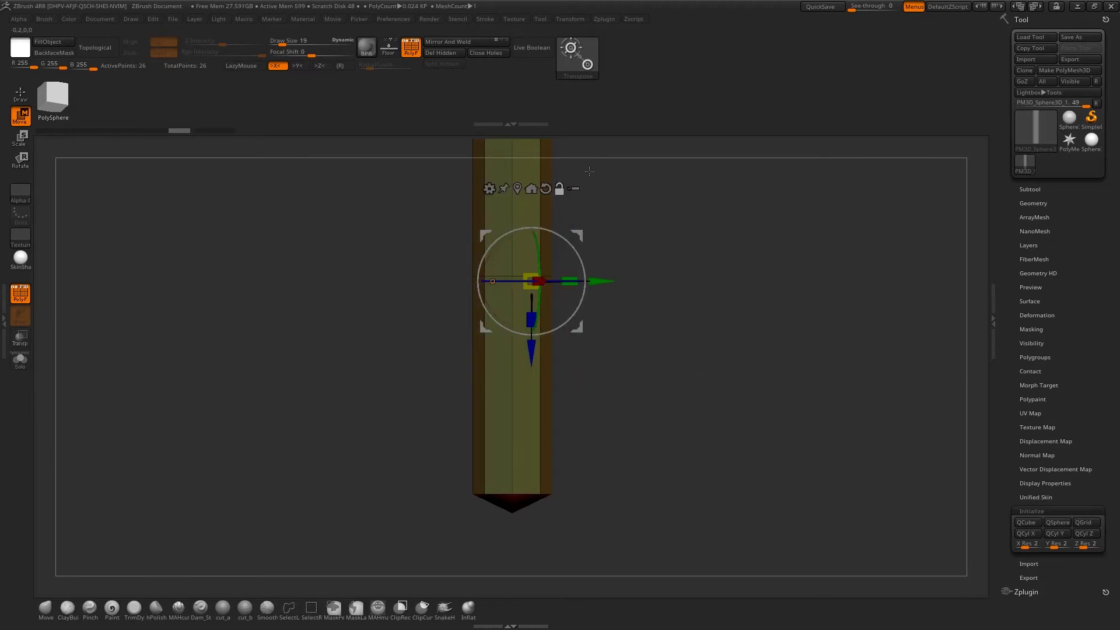
pyautogui.click(546, 189)
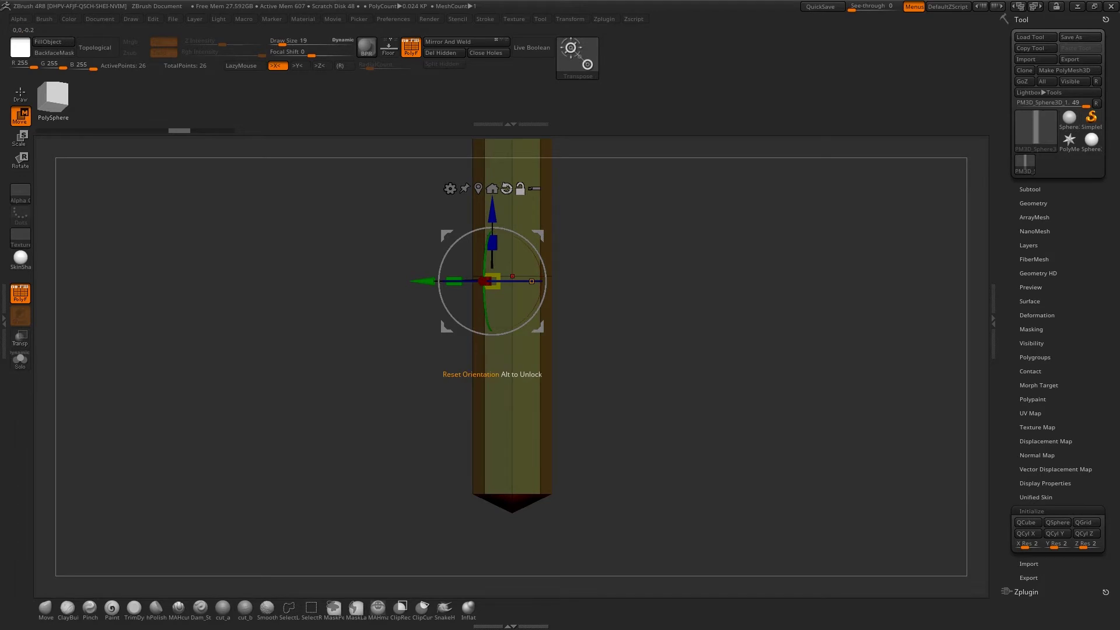
pyautogui.click(492, 189)
pyautogui.click(478, 189)
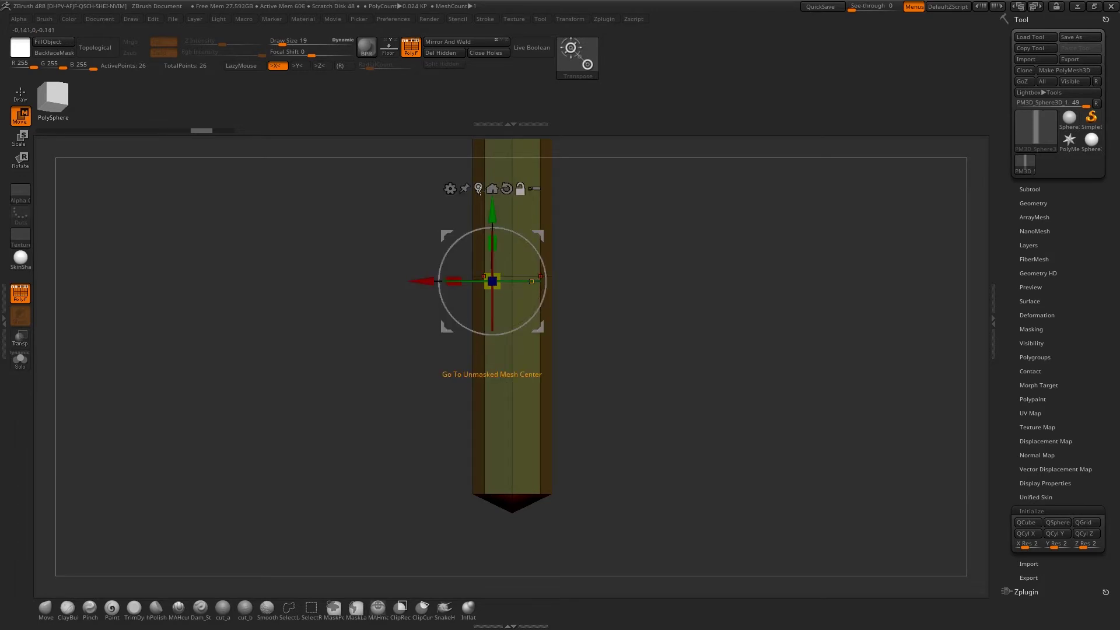
pyautogui.click(478, 189)
pyautogui.click(479, 185)
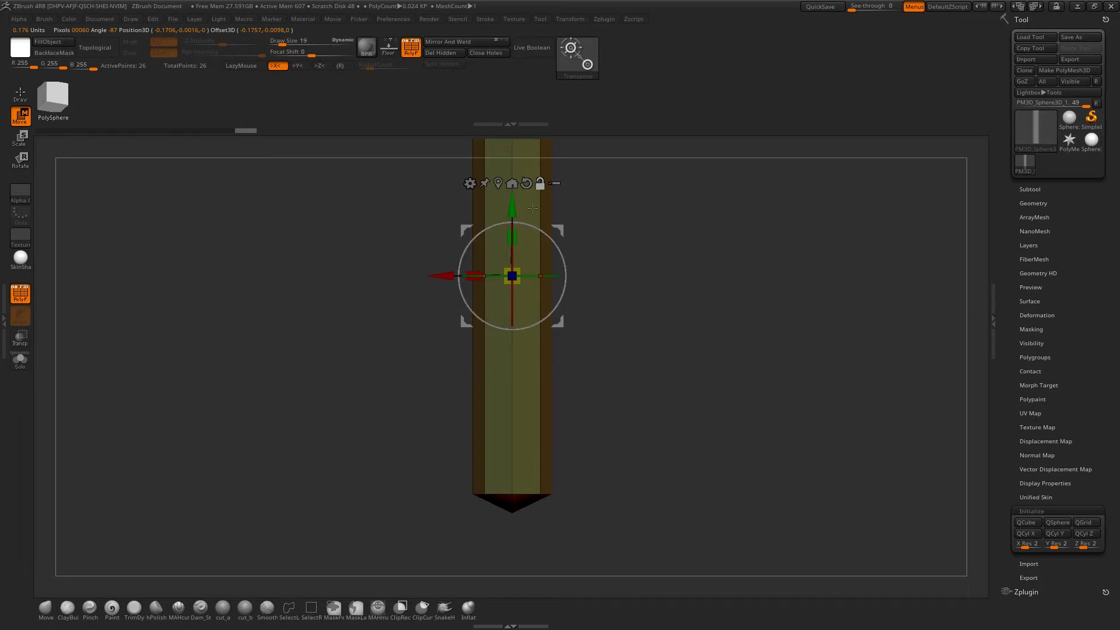
# Preview the tube with dynamic subdivision and insert a single edge loop near its bottom end
pyautogui.moveTo(626, 238)
pyautogui.keyDown('alt'); pyautogui.mouseDown()
pyautogui.moveTo(670, 342)
pyautogui.moveTo(657, 356)
pyautogui.mouseUp(); pyautogui.keyUp('alt')
pyautogui.press('q')
pyautogui.press('d')
pyautogui.click(581, 207)
pyautogui.keyDown('alt'); pyautogui.moveTo(629, 412); pyautogui.dragTo(627, 397); pyautogui.keyUp('alt')
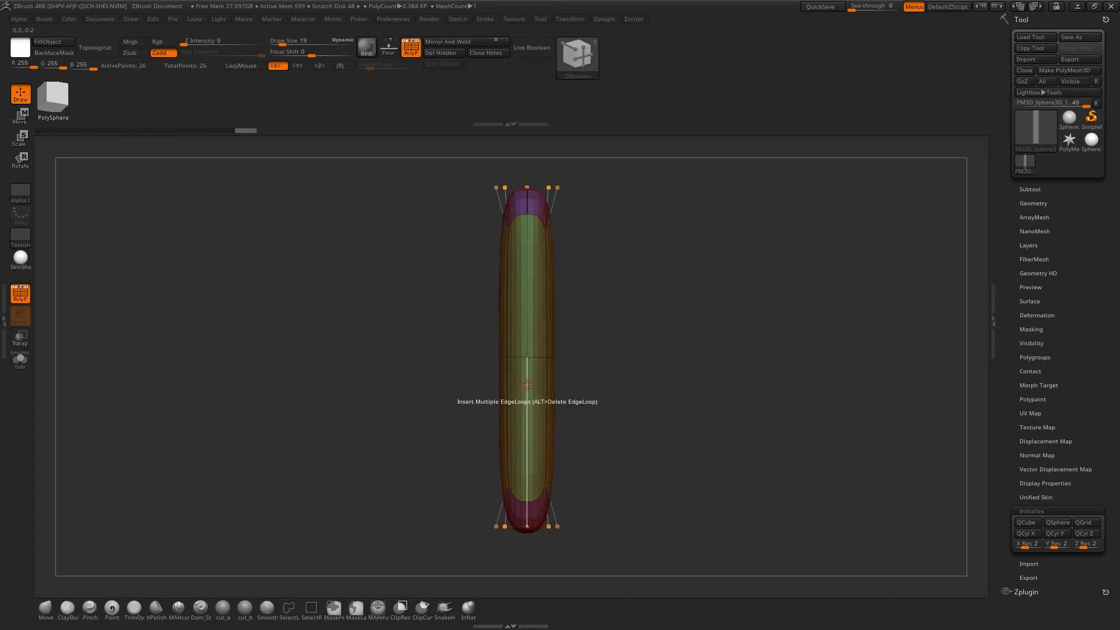
pyautogui.press('space')
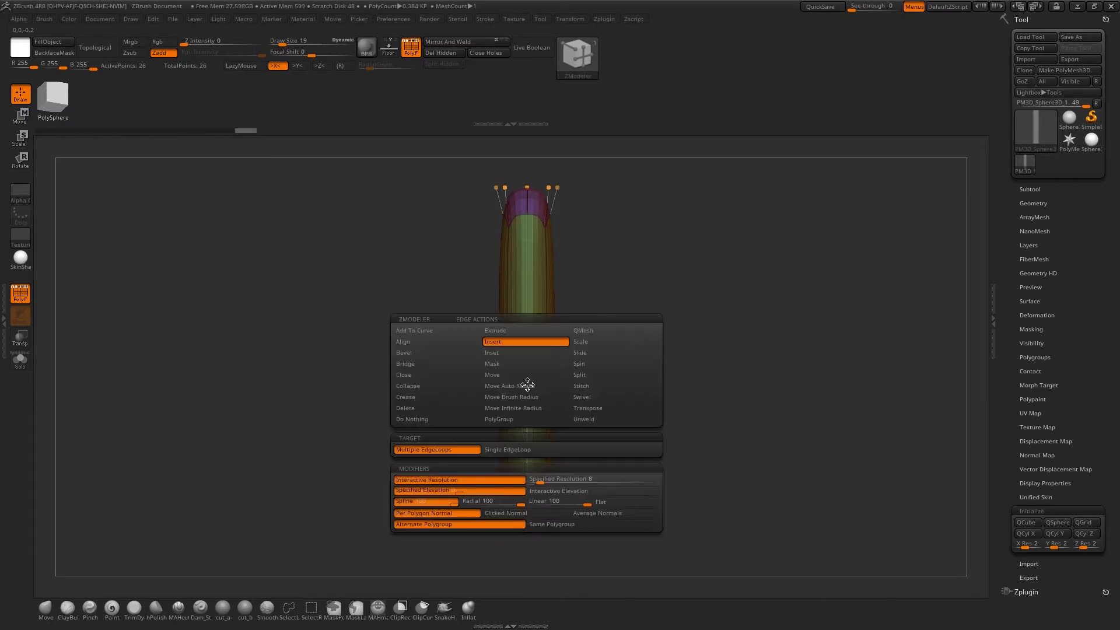
pyautogui.click(509, 451)
pyautogui.moveTo(527, 373); pyautogui.dragTo(521, 488)
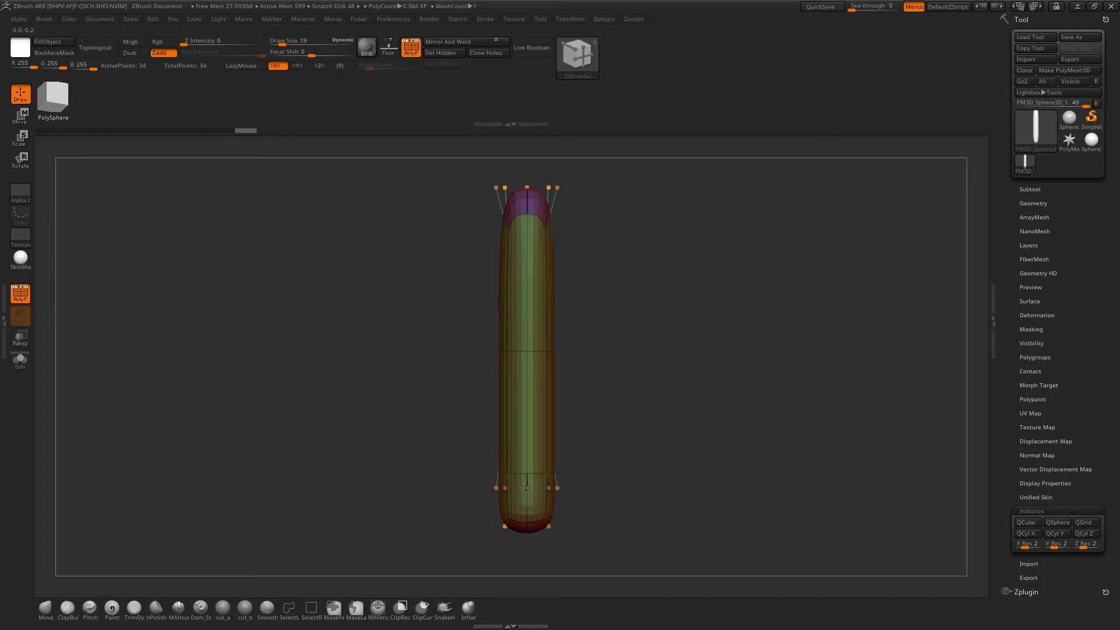
# Turn off dynamic subdivision and insert an edge loop just below the tube's top edge
pyautogui.moveTo(640, 442); pyautogui.dragTo(666, 333)
pyautogui.hotkey('shift', 'd')
pyautogui.keyDown('alt'); pyautogui.moveTo(578, 236); pyautogui.dragTo(577, 292, button='right'); pyautogui.keyUp('alt')
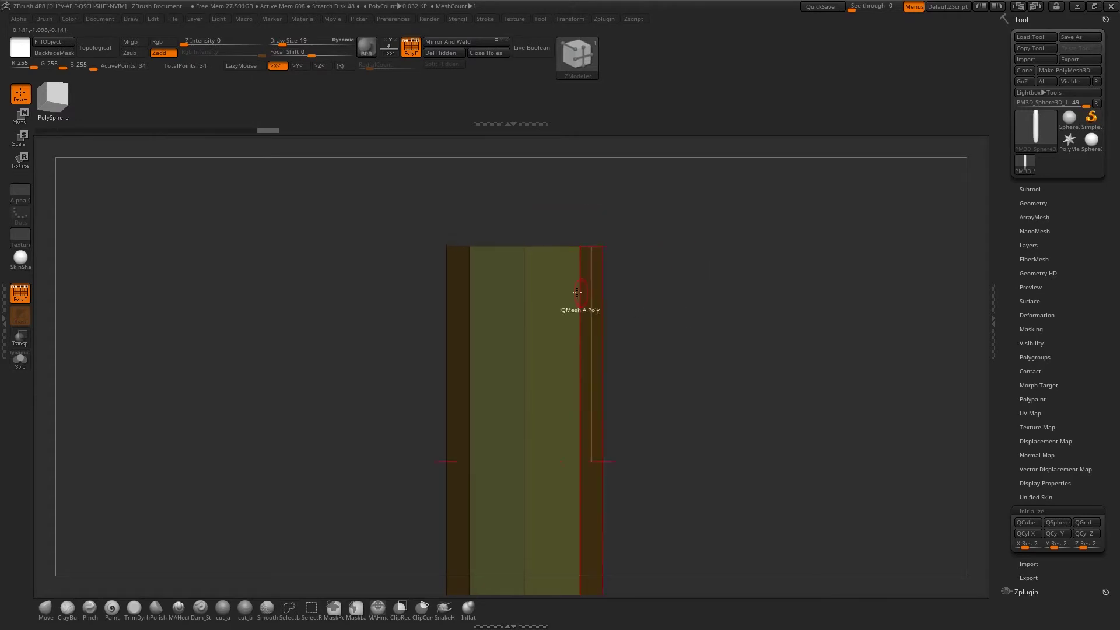
pyautogui.click(524, 273)
pyautogui.moveTo(525, 273); pyautogui.dragTo(527, 283)
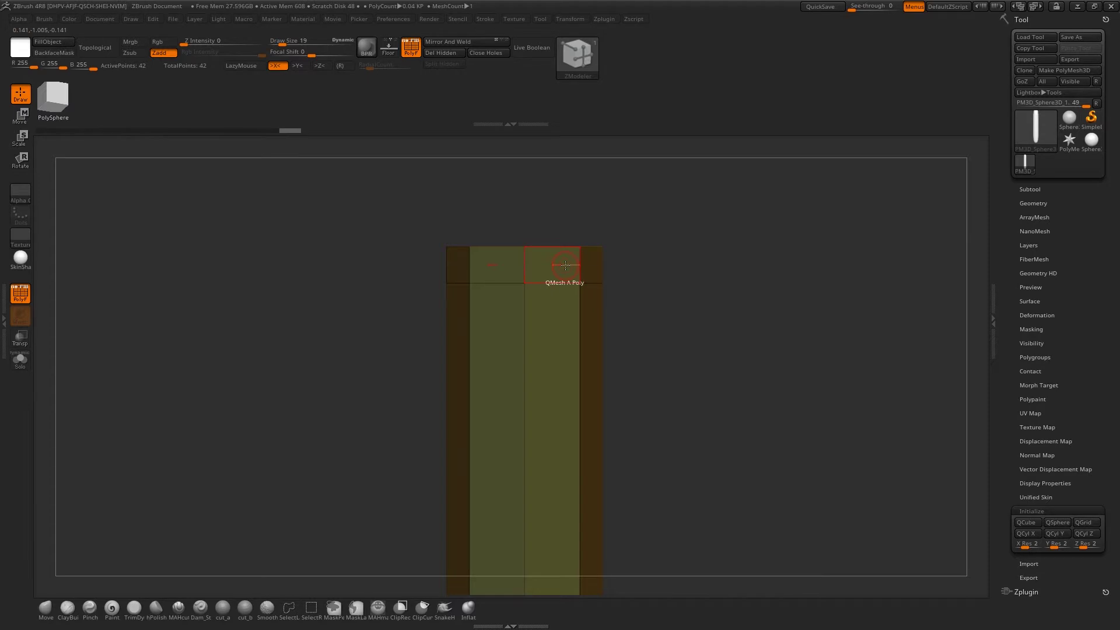
# Extrude the top band of faces outward into a rim using QMesh with the Polyloop target
pyautogui.press('space')
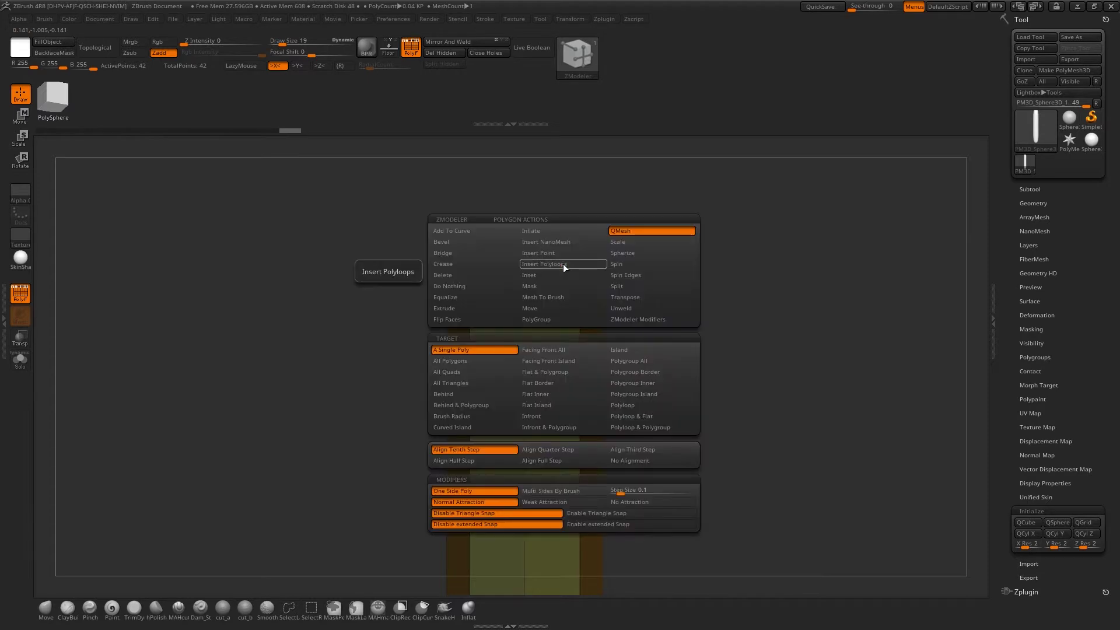
pyautogui.click(661, 398)
pyautogui.moveTo(671, 288); pyautogui.dragTo(665, 426)
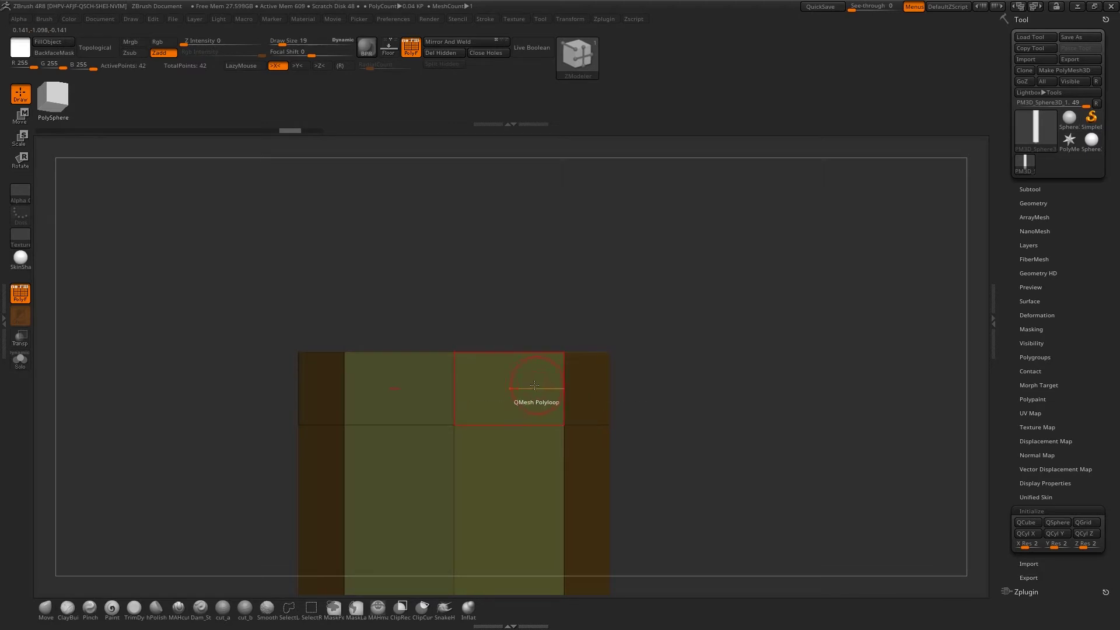
pyautogui.moveTo(541, 388); pyautogui.dragTo(675, 345)
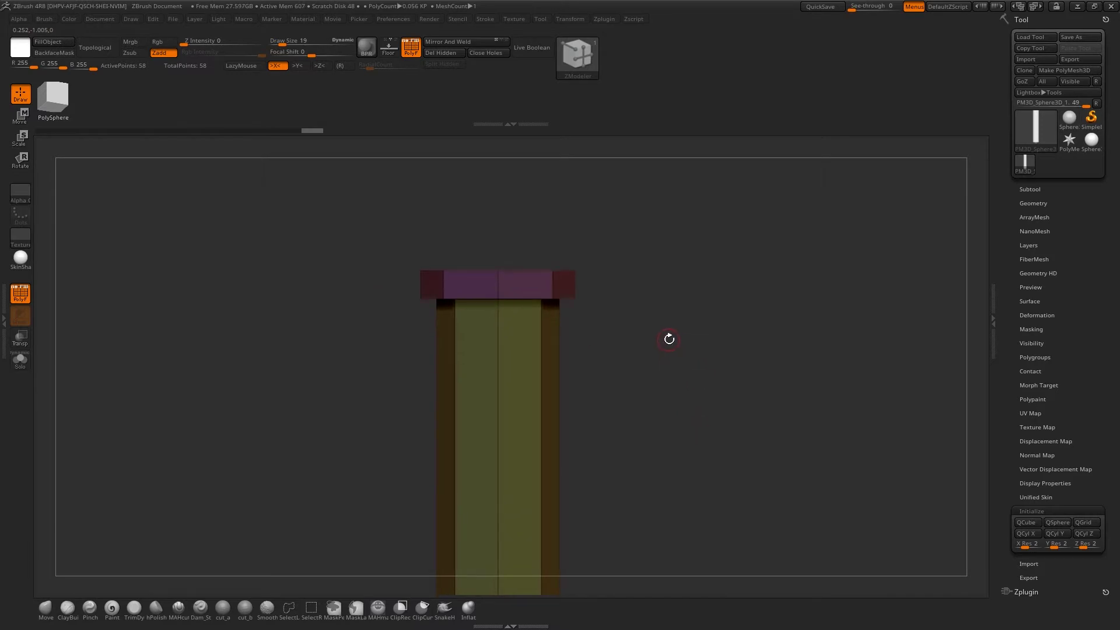
# Insert an edge loop on the tube directly beneath the rim and preview the shape with dynamic subdivision
pyautogui.press('d')
pyautogui.hotkey('shift', 'd')
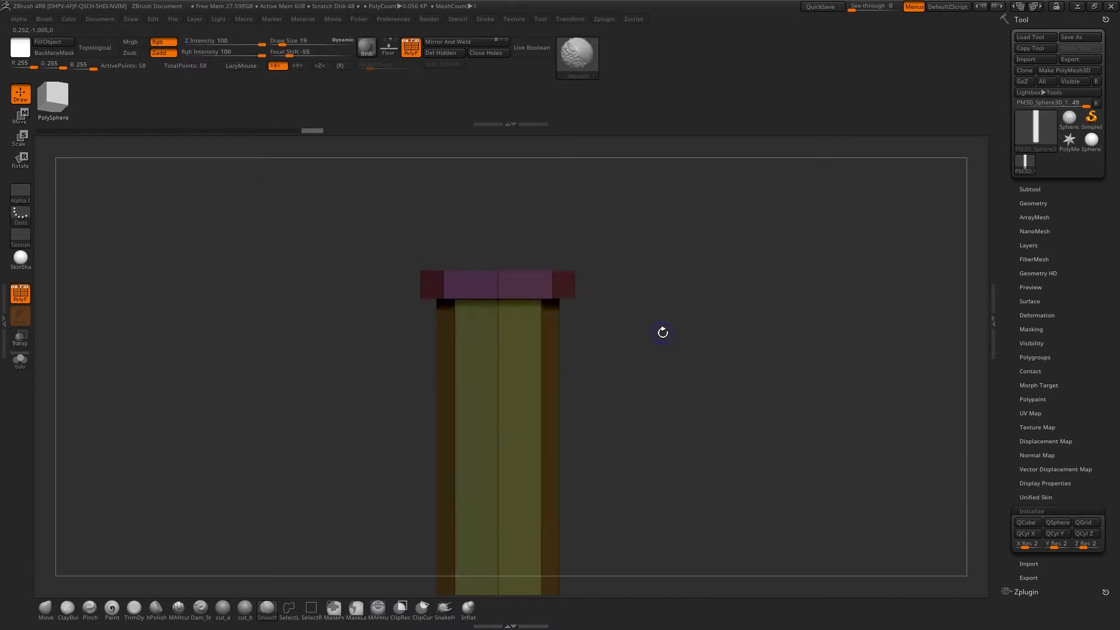
pyautogui.keyDown('ctrl'); pyautogui.moveTo(661, 331); pyautogui.dragTo(661, 407, button='right'); pyautogui.keyUp('ctrl')
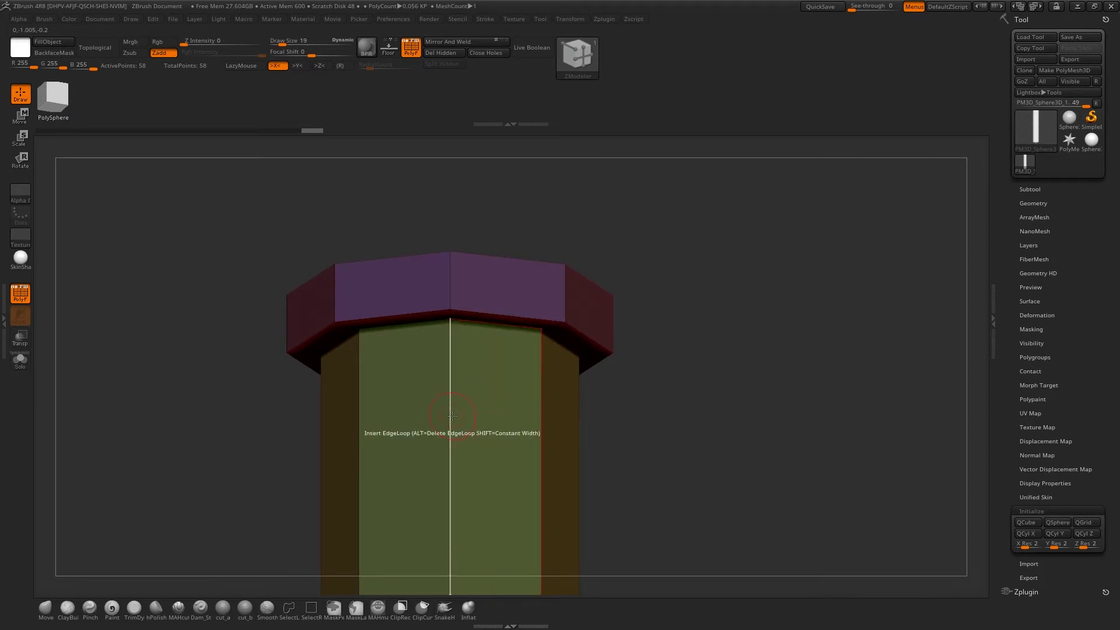
pyautogui.click(450, 384)
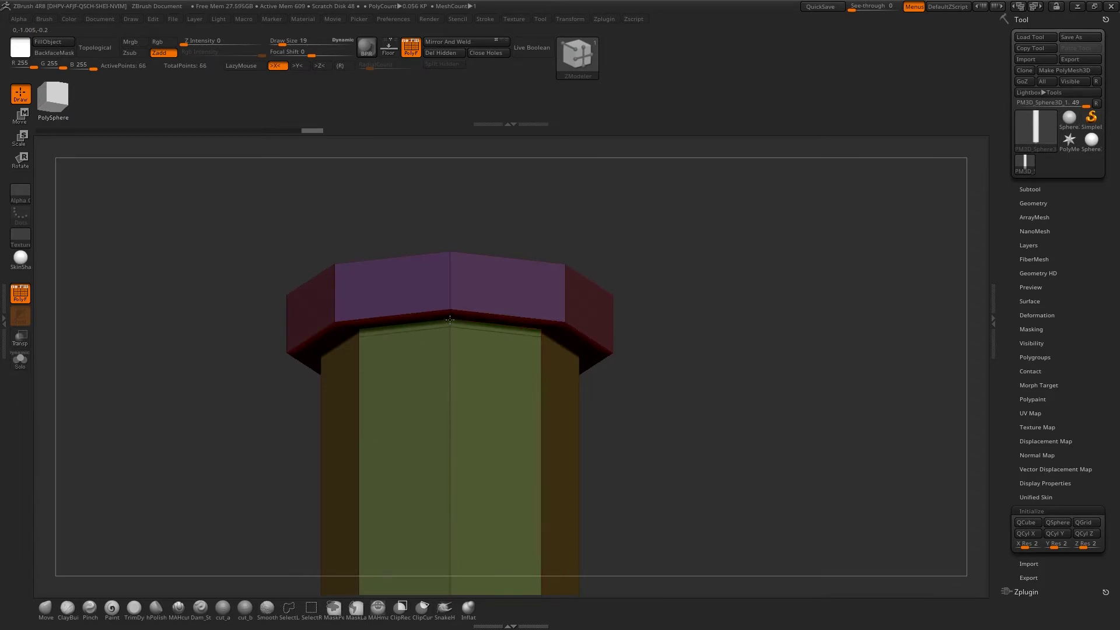
pyautogui.press('d')
pyautogui.press('f')
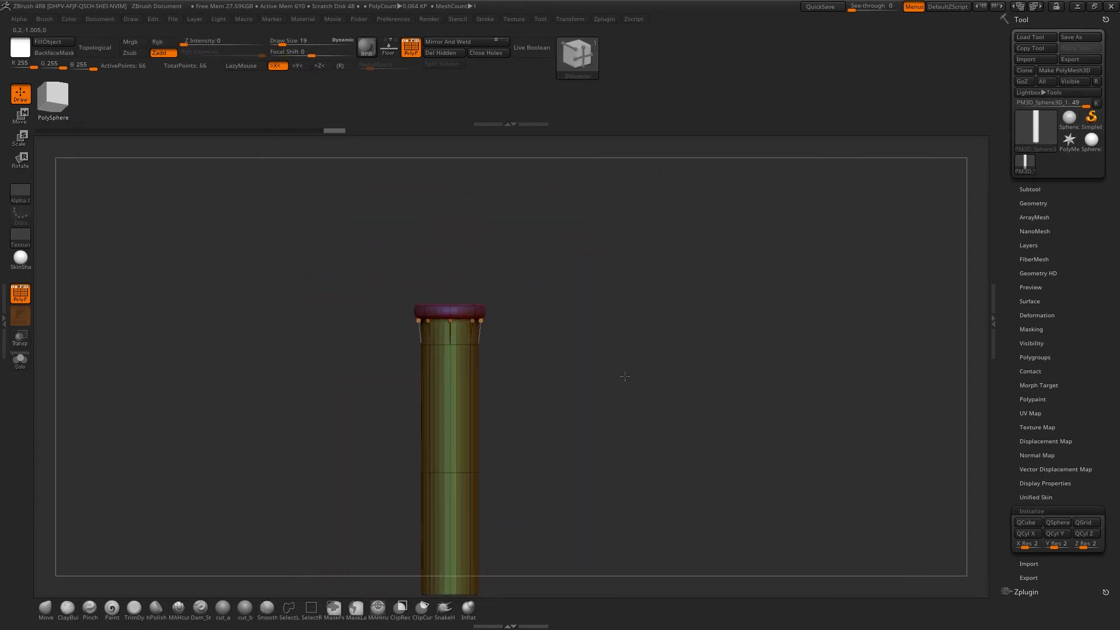
pyautogui.keyDown('alt'); pyautogui.moveTo(617, 317); pyautogui.dragTo(677, 306, button='right'); pyautogui.keyUp('alt')
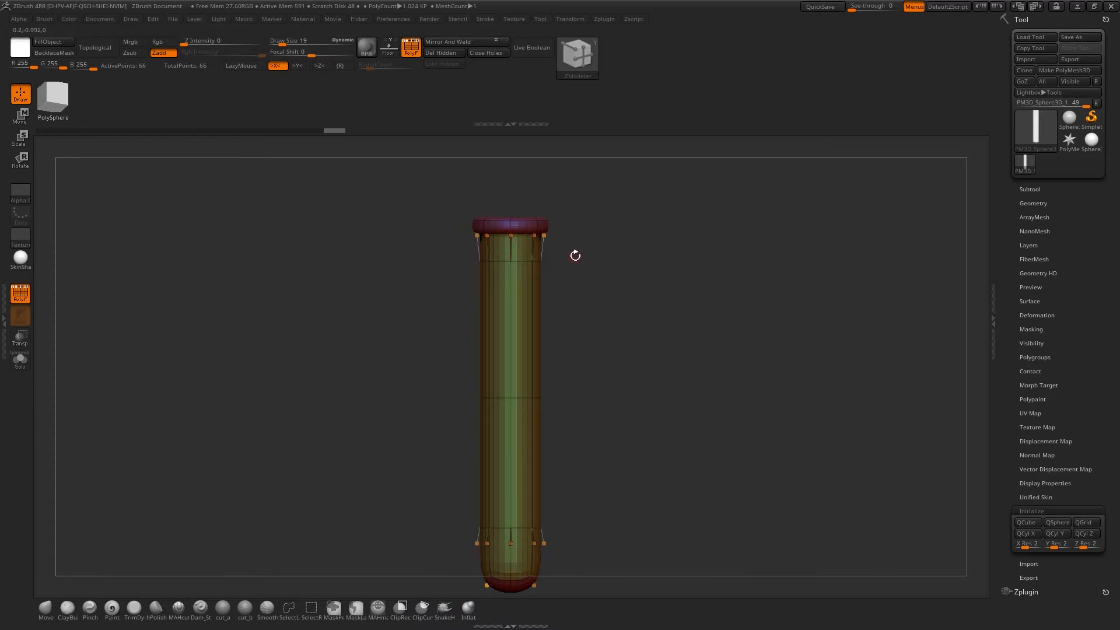
# Try to hollow the tube by pushing its top cap down using QMesh with the Polygroup Island target
pyautogui.moveTo(589, 267); pyautogui.dragTo(640, 385)
pyautogui.press('space')
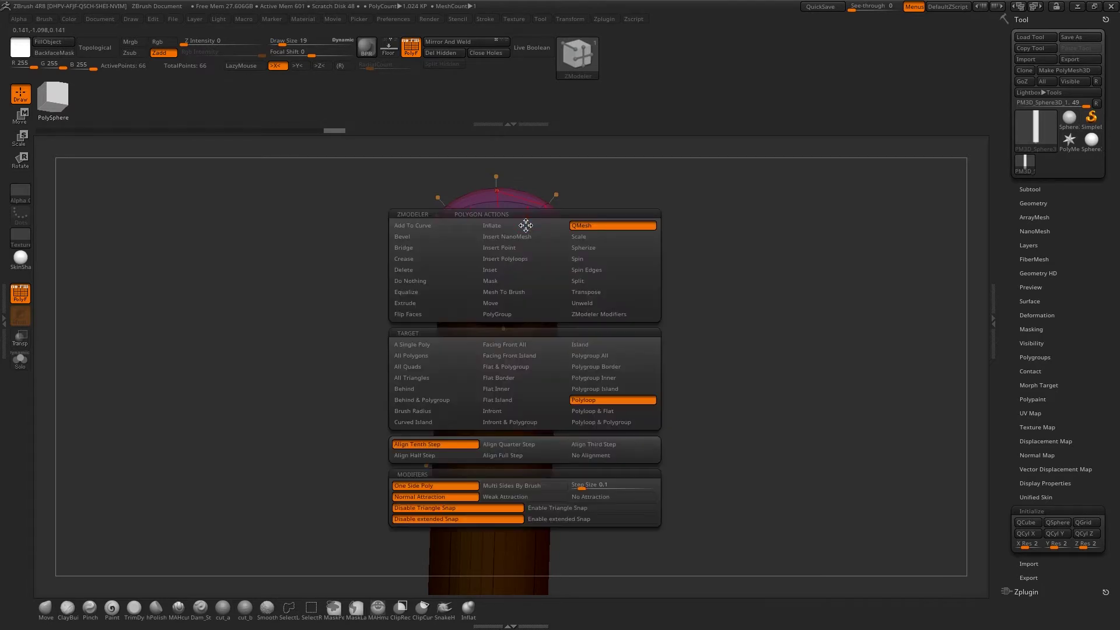
pyautogui.click(603, 390)
pyautogui.moveTo(520, 239); pyautogui.dragTo(530, 565)
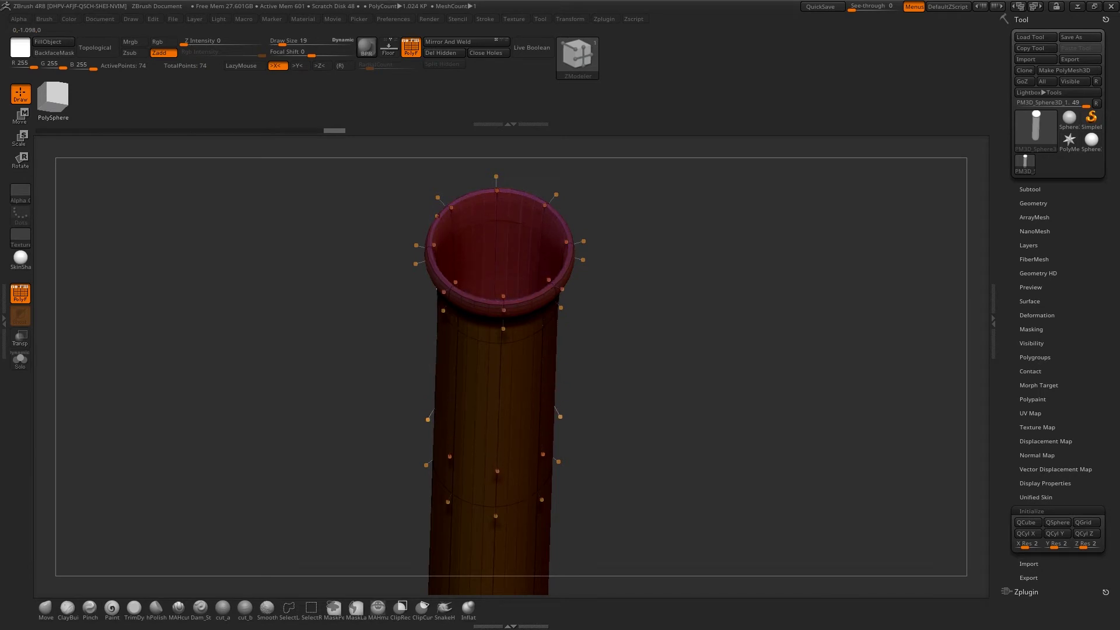
pyautogui.hotkey('ctrl', 'z')
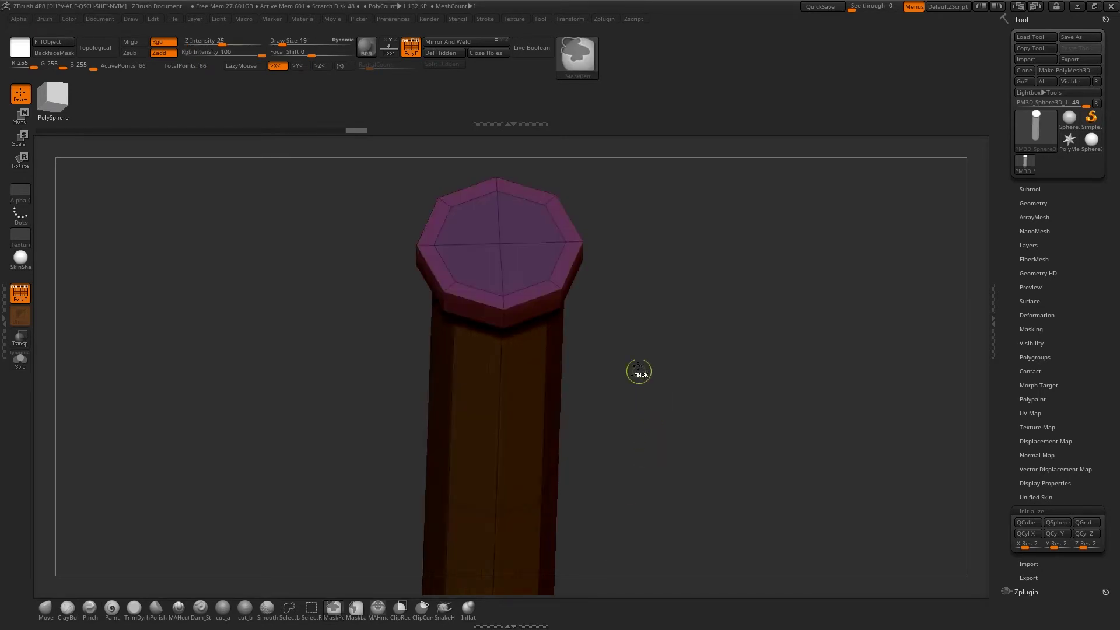
# Split the top cap's centre point with the ZModeler Split Point action to form an inner ring just inside the rim
pyautogui.moveTo(634, 355); pyautogui.dragTo(638, 270)
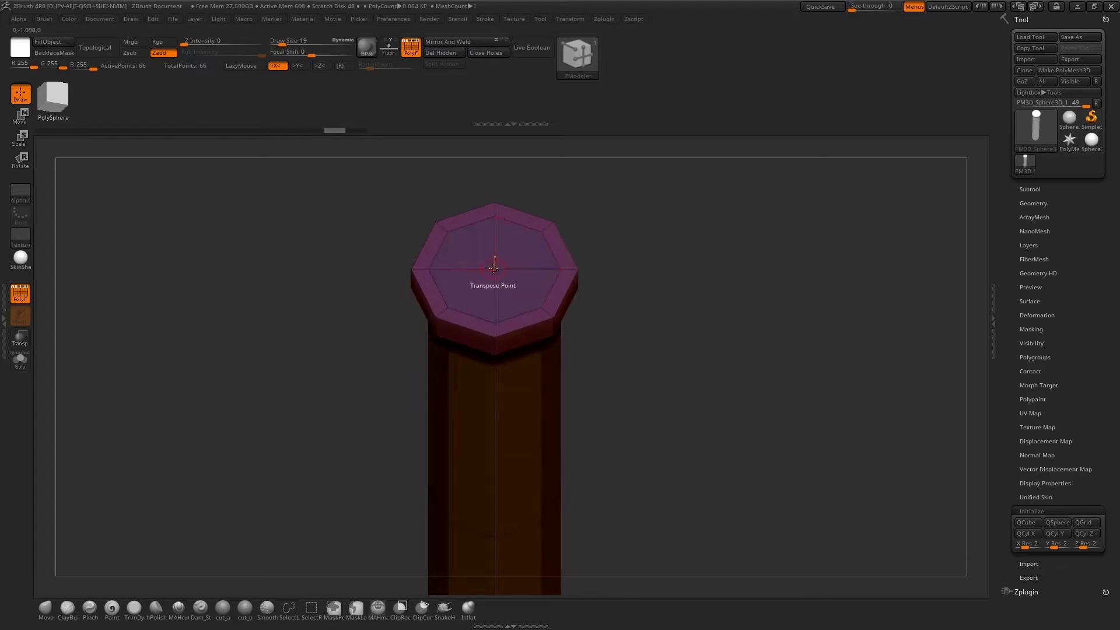
pyautogui.press('space')
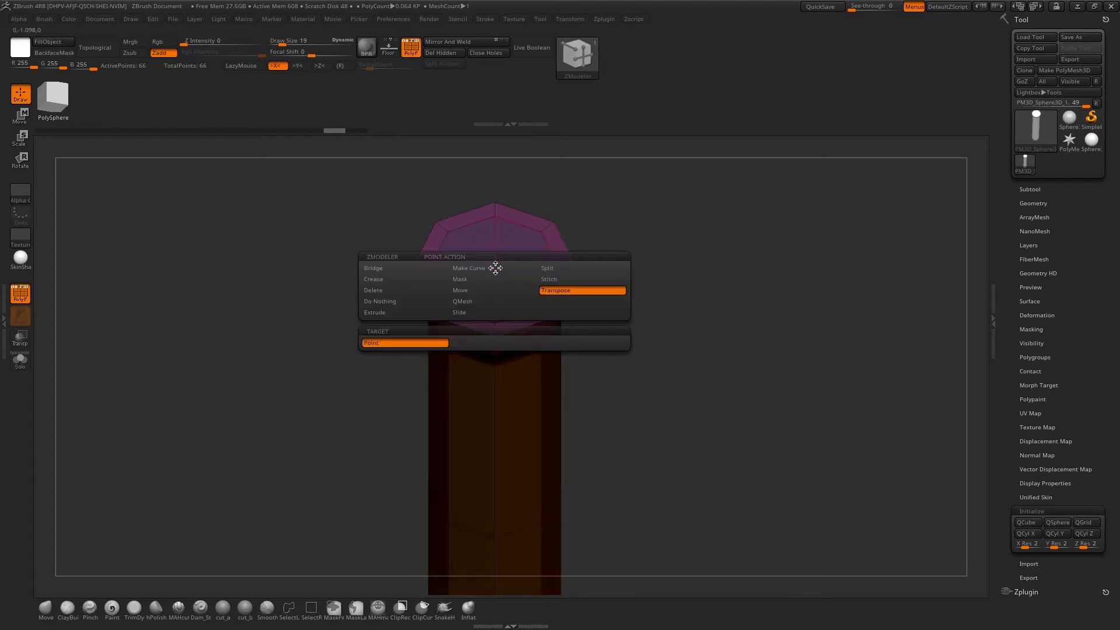
pyautogui.click(558, 268)
pyautogui.moveTo(495, 270); pyautogui.dragTo(548, 300)
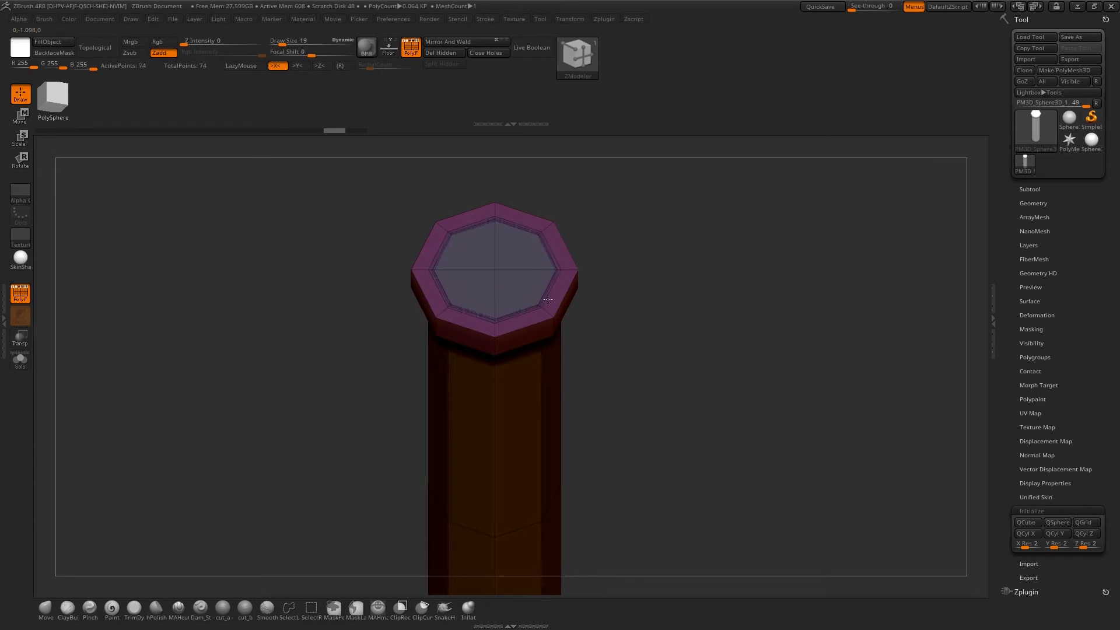
# Crease the inner edge around the top cap using the Crease action with the EdgeLoop Complete target
pyautogui.keyDown('alt'); pyautogui.moveTo(661, 218); pyautogui.dragTo(665, 367); pyautogui.keyUp('alt')
pyautogui.press('space')
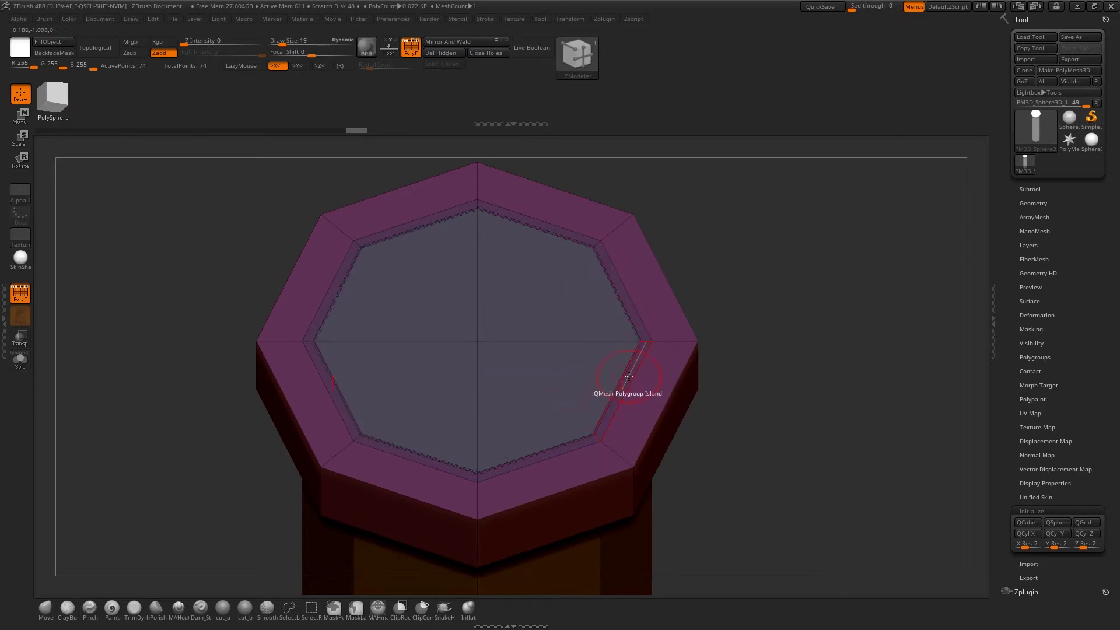
pyautogui.press('space')
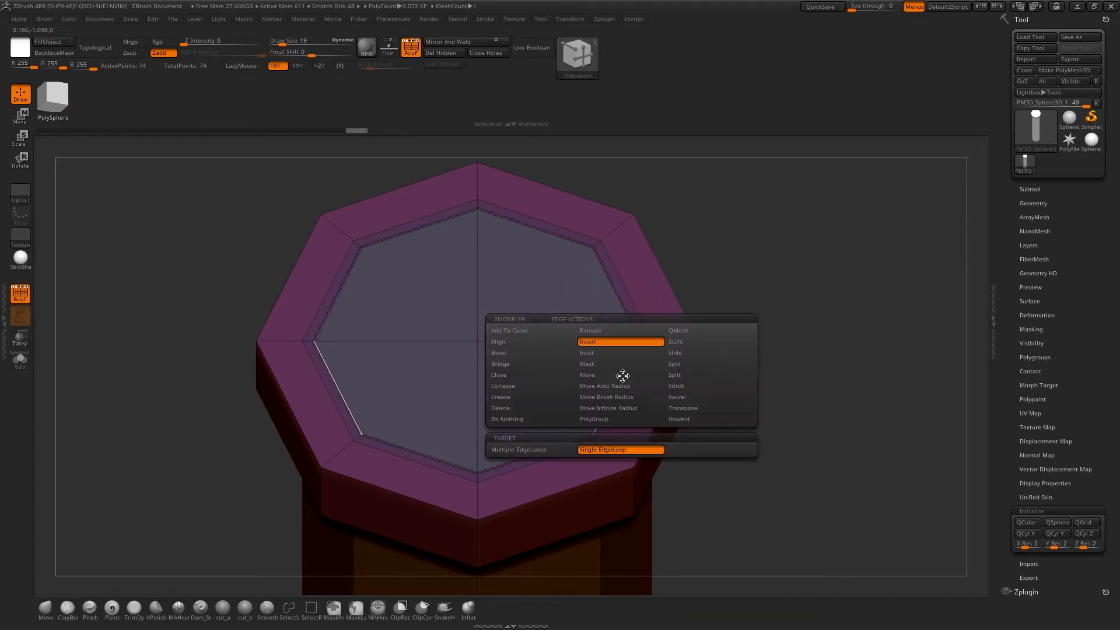
pyautogui.click(513, 397)
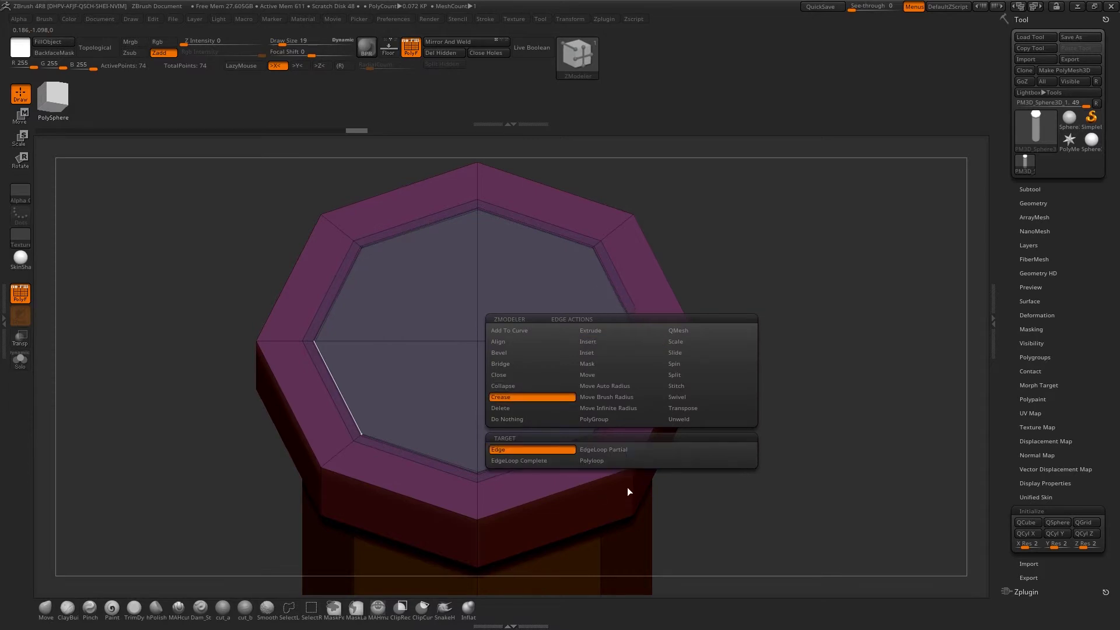
pyautogui.click(548, 460)
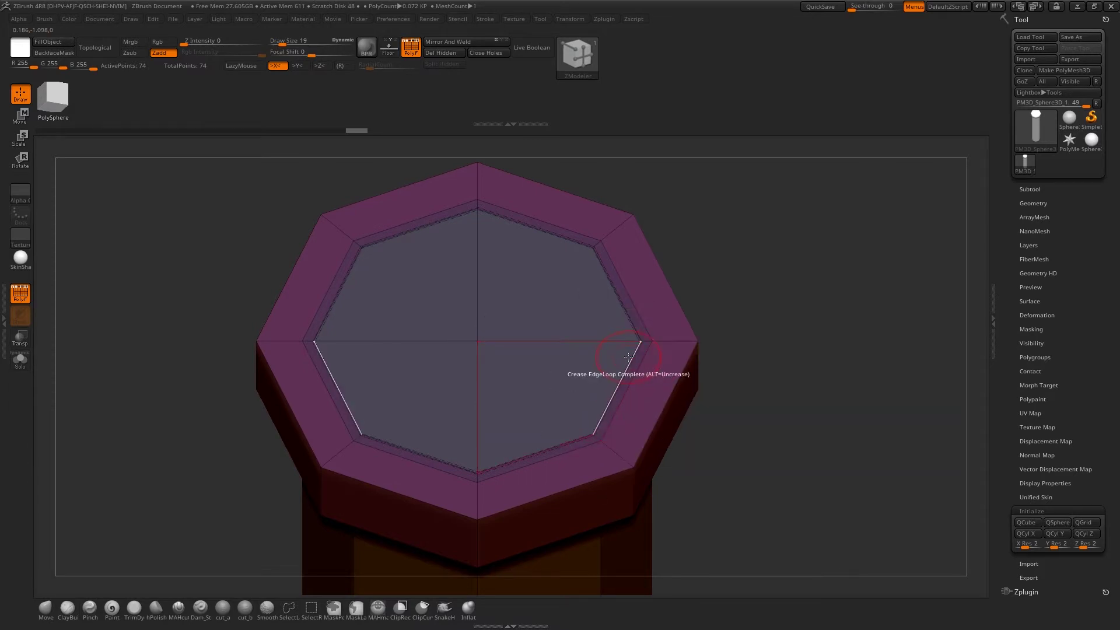
pyautogui.click(633, 357)
# Push the inner cap down into the tube using QMesh with the Polygroup Island target and preview it with dynamic subdivision
pyautogui.keyDown('ctrl'); pyautogui.moveTo(760, 420); pyautogui.dragTo(735, 344, button='right'); pyautogui.keyUp('ctrl')
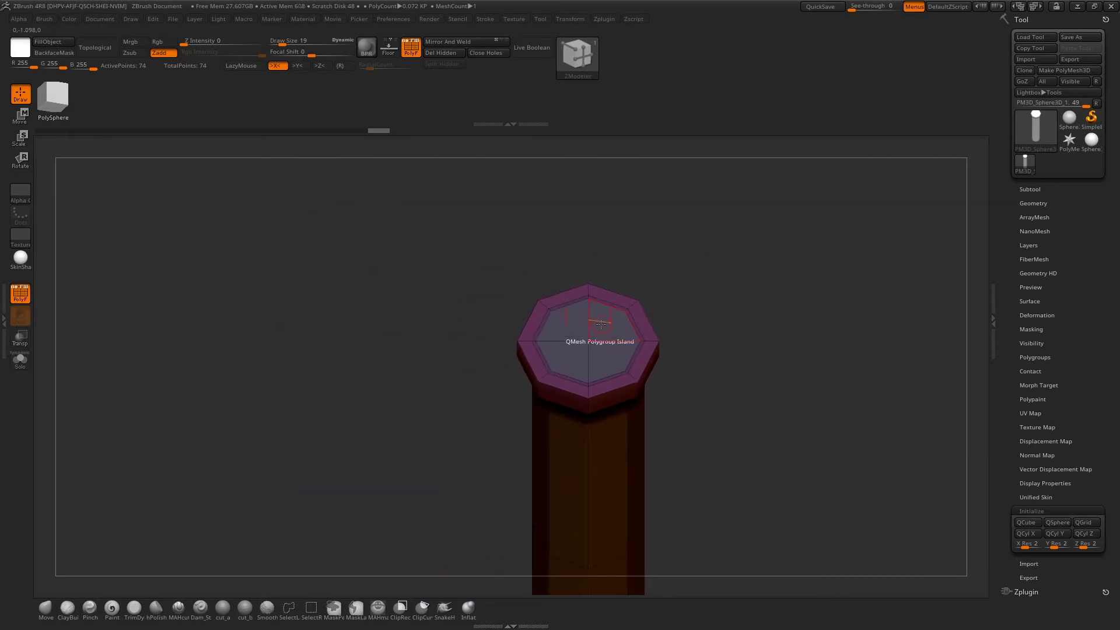
pyautogui.press('space')
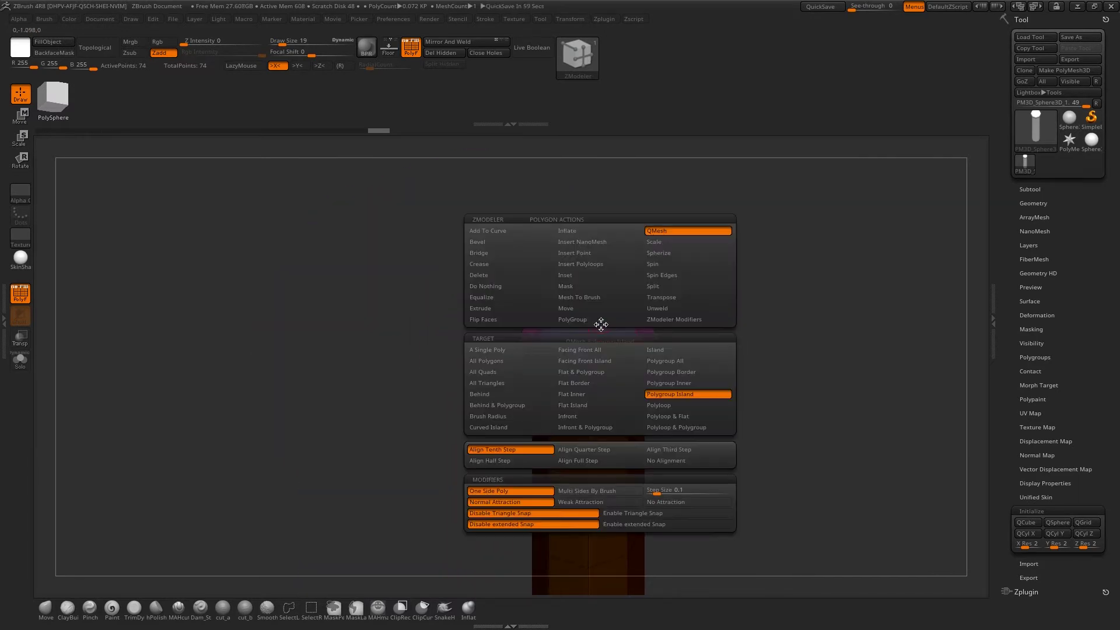
pyautogui.click(694, 402)
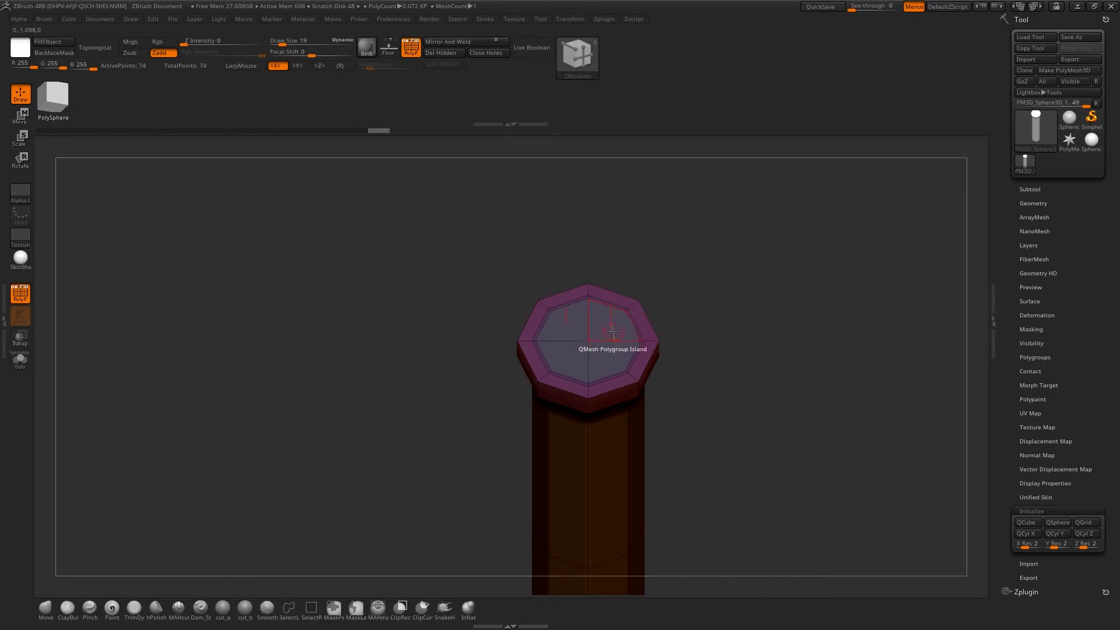
pyautogui.moveTo(613, 327); pyautogui.dragTo(756, 558)
pyautogui.press('d')
pyautogui.moveTo(738, 476); pyautogui.dragTo(723, 362)
# Hide part of the tube to examine the depth and wall thickness of the hollow, and restore full visibility
pyautogui.hotkey('shift', 'f')
pyautogui.keyDown('ctrl'); pyautogui.keyDown('alt'); pyautogui.keyDown('shift'); pyautogui.moveTo(511, 208); pyautogui.dragTo(617, 586); pyautogui.keyUp('shift'); pyautogui.keyUp('alt'); pyautogui.keyUp('ctrl')
pyautogui.press('b')
pyautogui.press('z')
pyautogui.press('m')
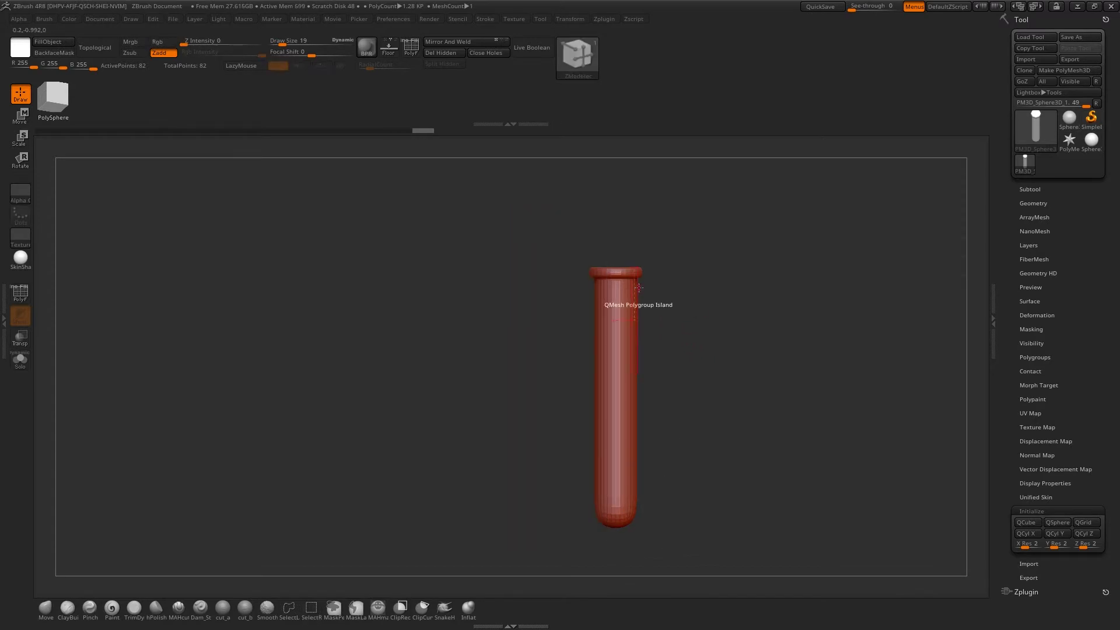
pyautogui.press('shift')
pyautogui.hotkey('ctrl', 'shift')
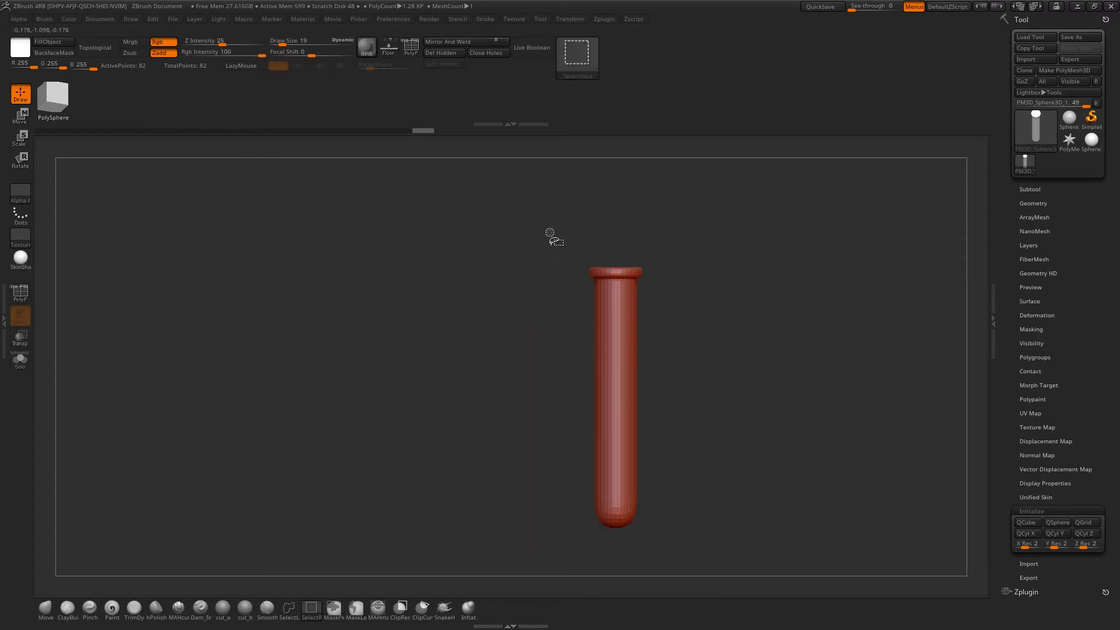
pyautogui.keyDown('ctrl'); pyautogui.keyDown('alt'); pyautogui.keyDown('shift'); pyautogui.moveTo(546, 215); pyautogui.dragTo(614, 551); pyautogui.keyUp('shift'); pyautogui.keyUp('alt'); pyautogui.keyUp('ctrl')
pyautogui.moveTo(720, 387); pyautogui.dragTo(725, 380)
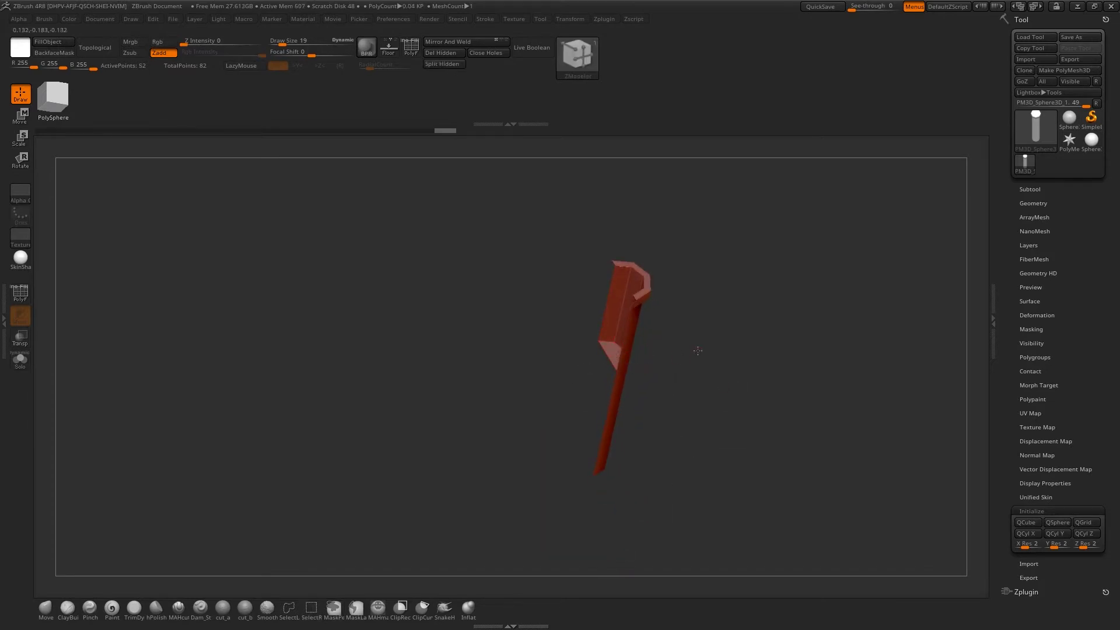
pyautogui.keyDown('shift'); pyautogui.moveTo(698, 351); pyautogui.dragTo(730, 332); pyautogui.keyUp('shift')
pyautogui.keyDown('ctrl'); pyautogui.keyDown('shift'); pyautogui.click(732, 324); pyautogui.keyUp('shift'); pyautogui.keyUp('ctrl')
# Isolate the floor of the hollow using the polygon Transpose action with the Polygroup Island target
pyautogui.keyDown('alt'); pyautogui.moveTo(679, 247); pyautogui.dragTo(571, 343); pyautogui.keyUp('alt')
pyautogui.hotkey('shift', 'f')
pyautogui.moveTo(571, 343); pyautogui.dragTo(560, 324, button='right')
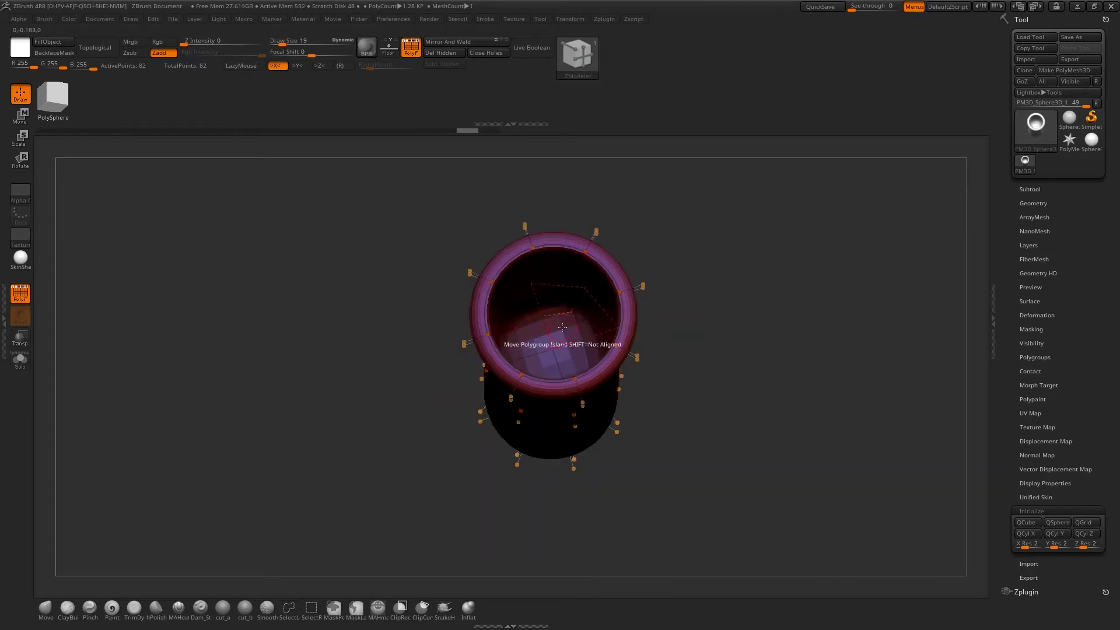
pyautogui.moveTo(720, 296); pyautogui.dragTo(575, 335)
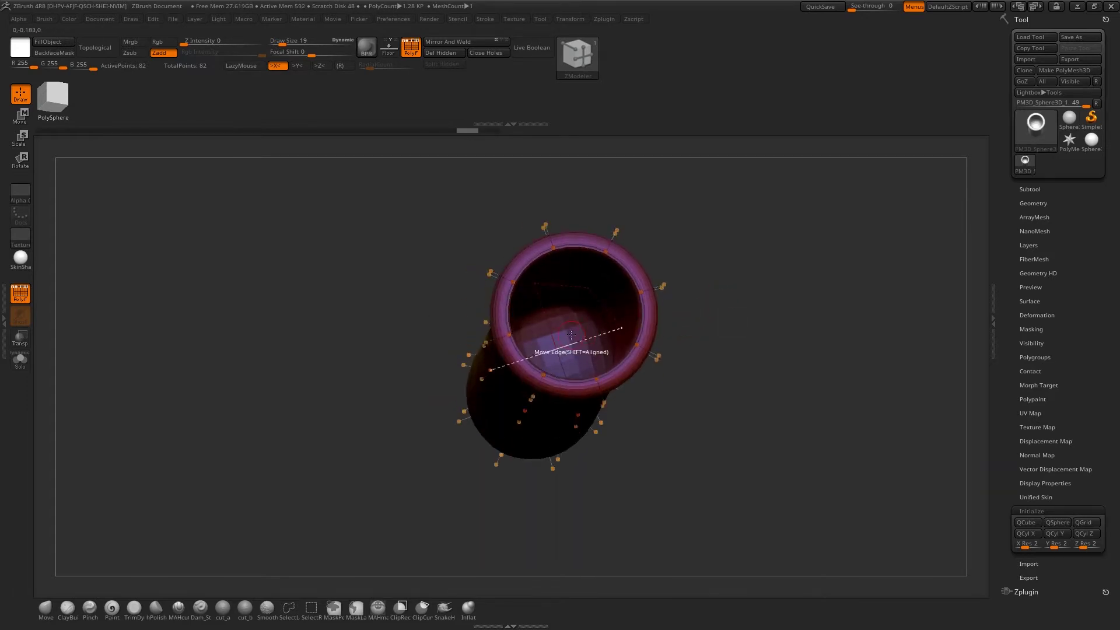
pyautogui.press('p')
pyautogui.keyDown('alt'); pyautogui.moveTo(742, 376); pyautogui.dragTo(675, 362); pyautogui.keyUp('alt')
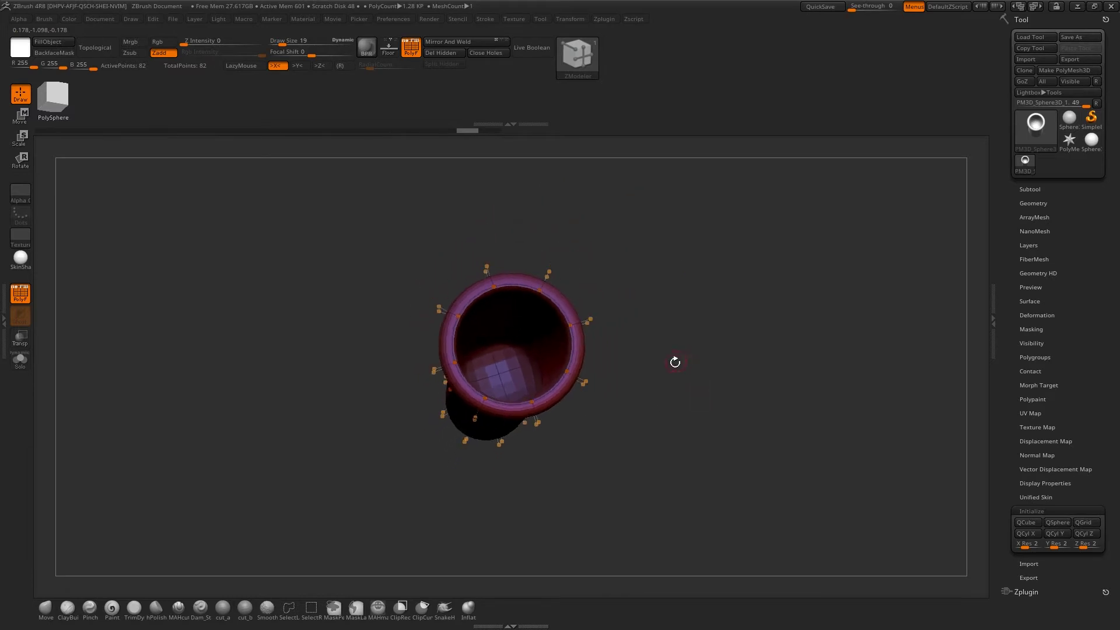
pyautogui.rightClick(506, 360)
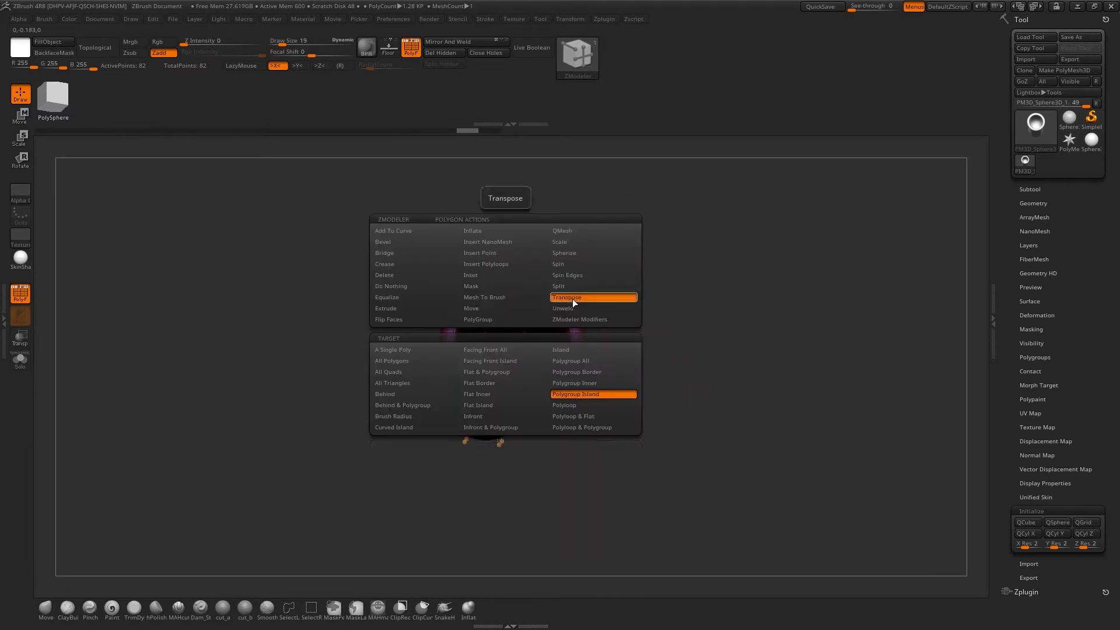
pyautogui.click(593, 395)
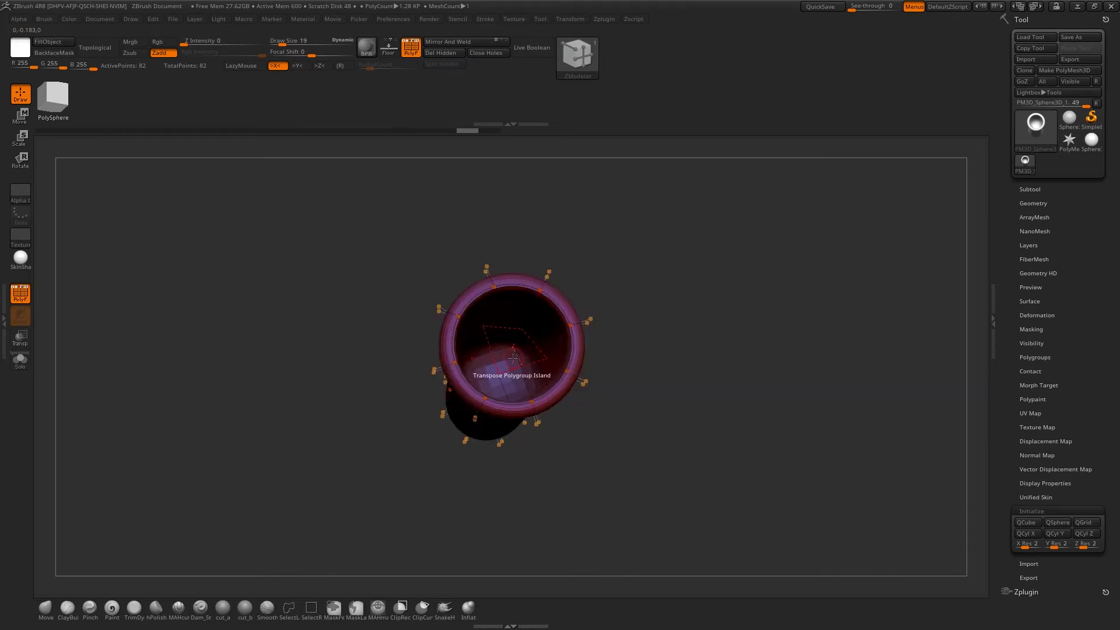
pyautogui.click(513, 361)
# Centre the gizmo on the unmasked floor, move the floor down close to the tube's rounded bottom, and return to Draw mode
pyautogui.keyDown('shift'); pyautogui.moveTo(687, 450); pyautogui.dragTo(645, 316); pyautogui.keyUp('shift')
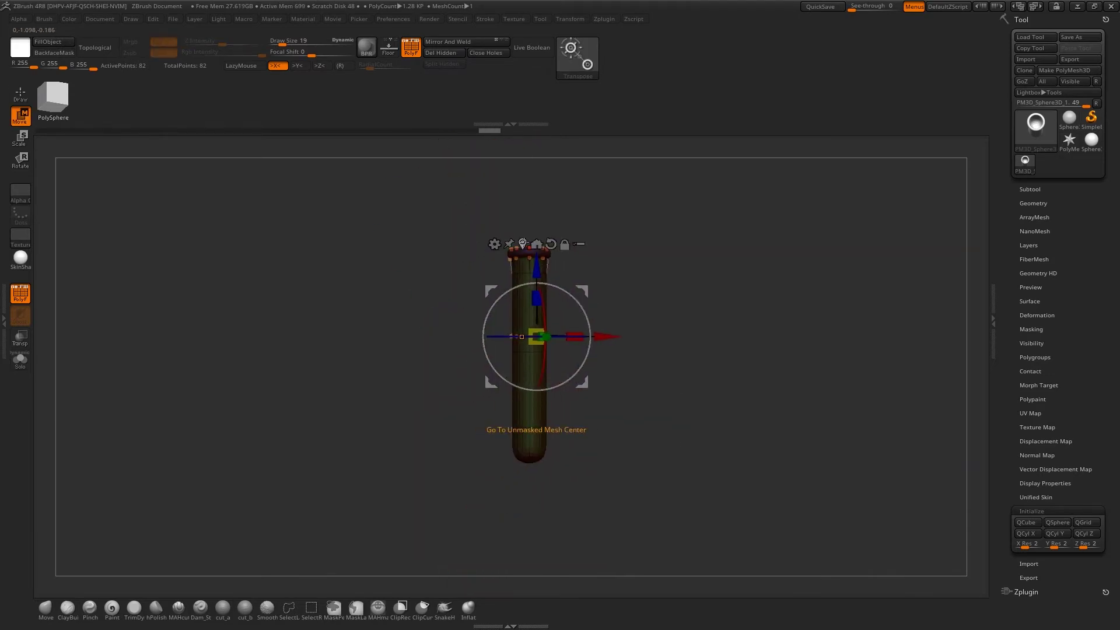
pyautogui.click(523, 243)
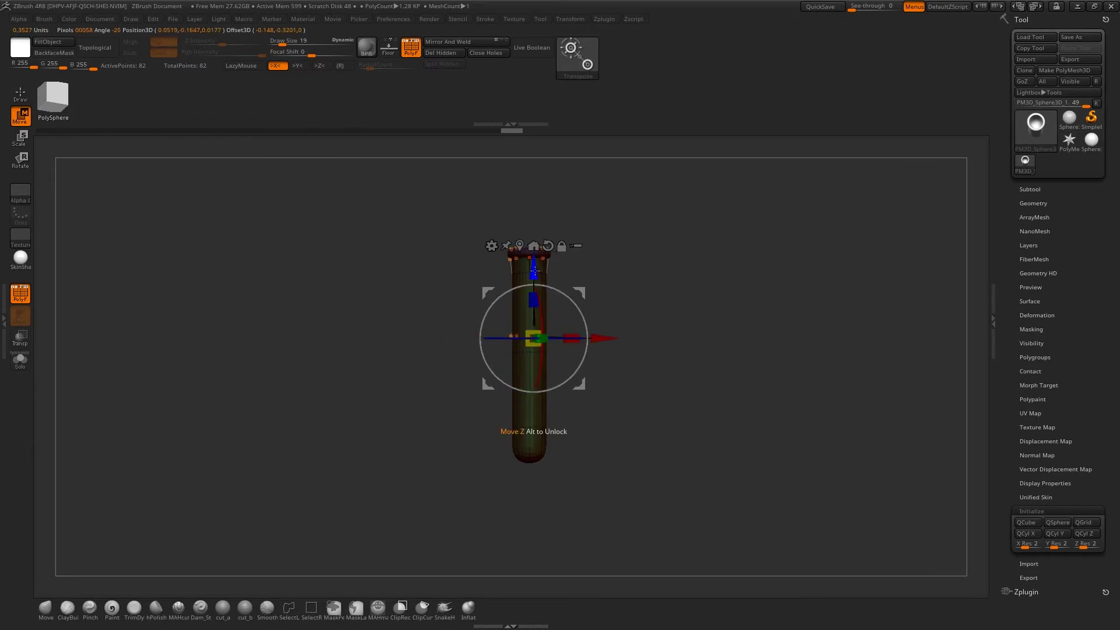
pyautogui.click(529, 340)
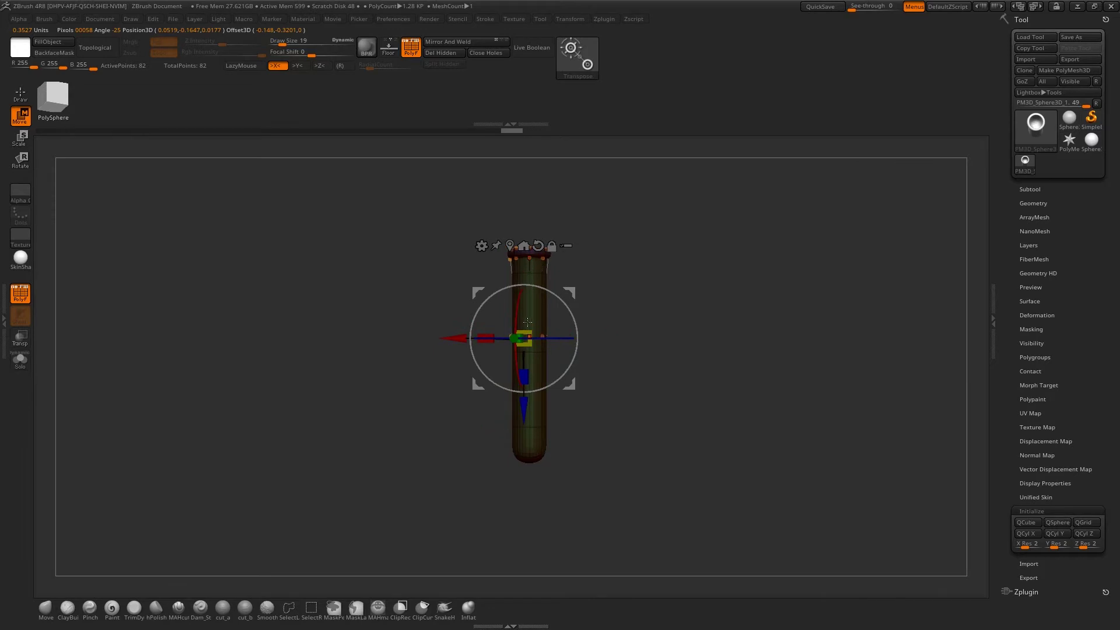
pyautogui.moveTo(525, 404); pyautogui.dragTo(520, 509)
pyautogui.keyDown('alt'); pyautogui.moveTo(624, 446); pyautogui.dragTo(716, 455); pyautogui.keyUp('alt')
pyautogui.moveTo(541, 461); pyautogui.dragTo(555, 437)
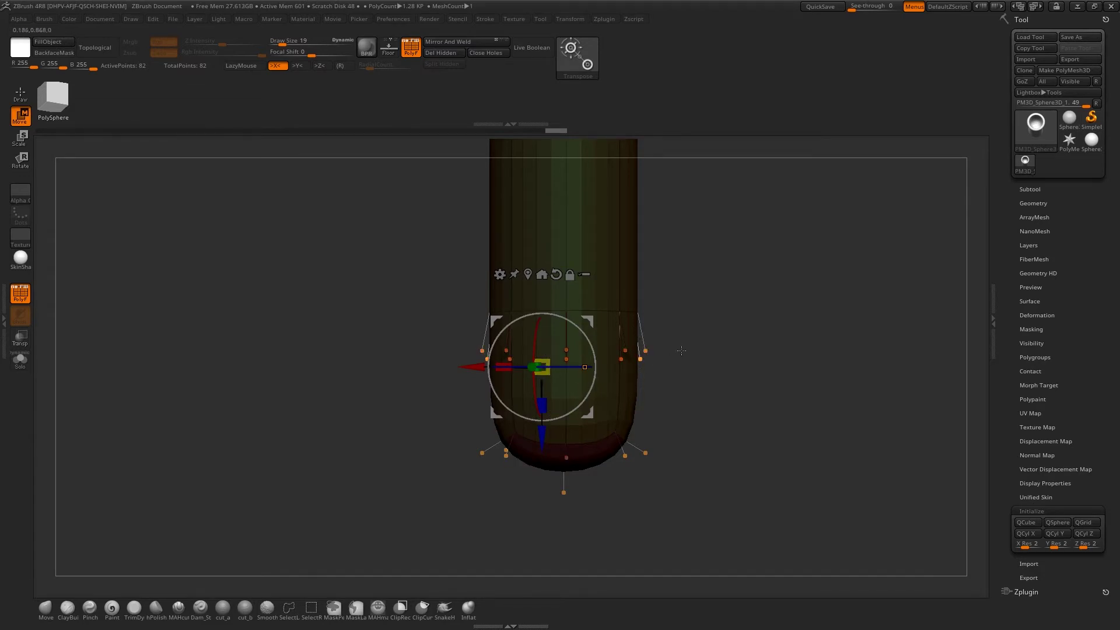
pyautogui.moveTo(695, 323)
pyautogui.mouseDown()
pyautogui.moveTo(677, 300)
pyautogui.moveTo(719, 340)
pyautogui.mouseUp()
pyautogui.press('q')
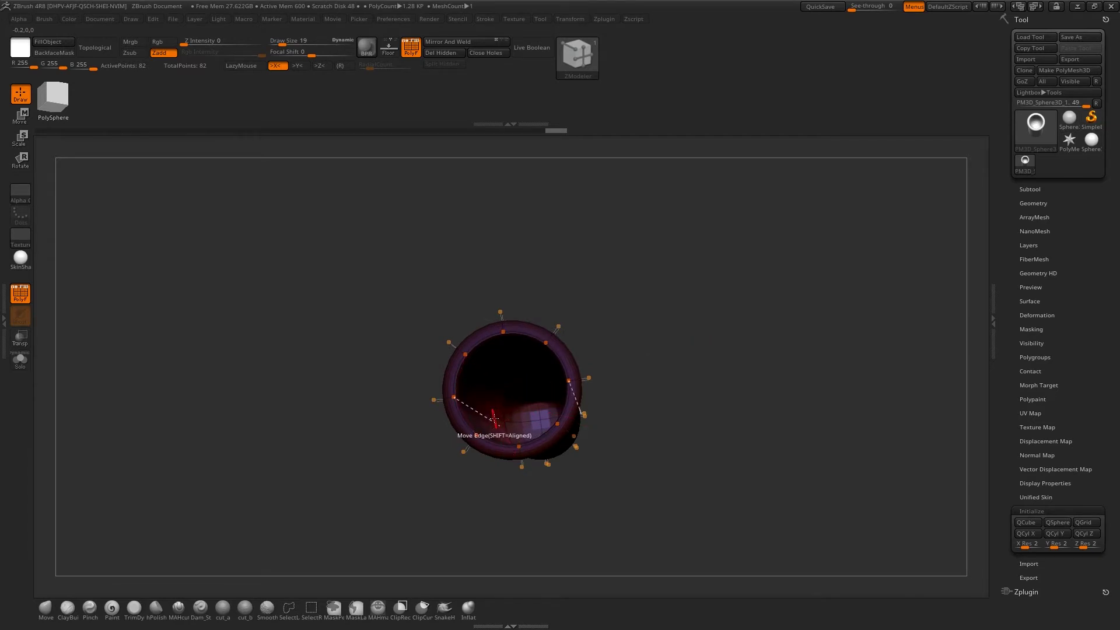
# Insert an edge loop around the inner wall of the tube using the edge Insert action
pyautogui.press('space')
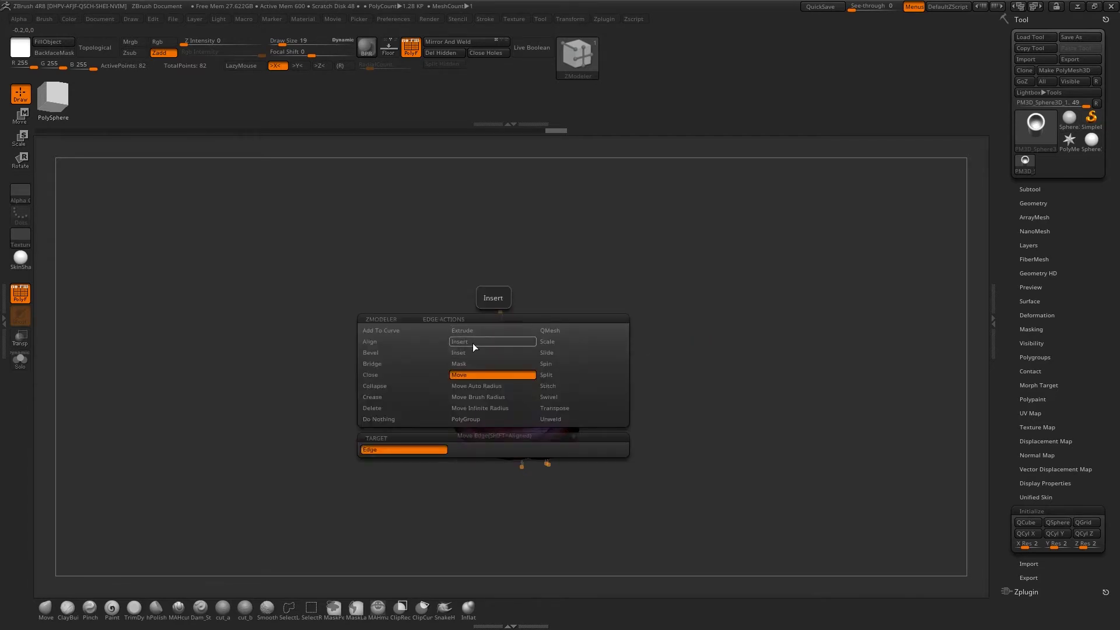
pyautogui.click(493, 341)
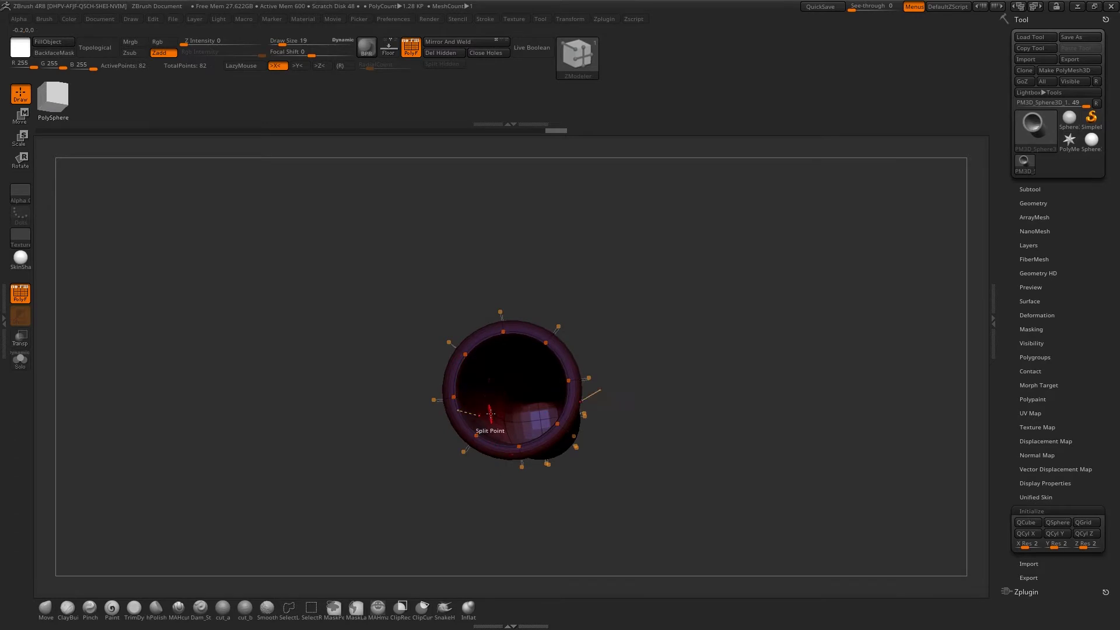
pyautogui.click(498, 430)
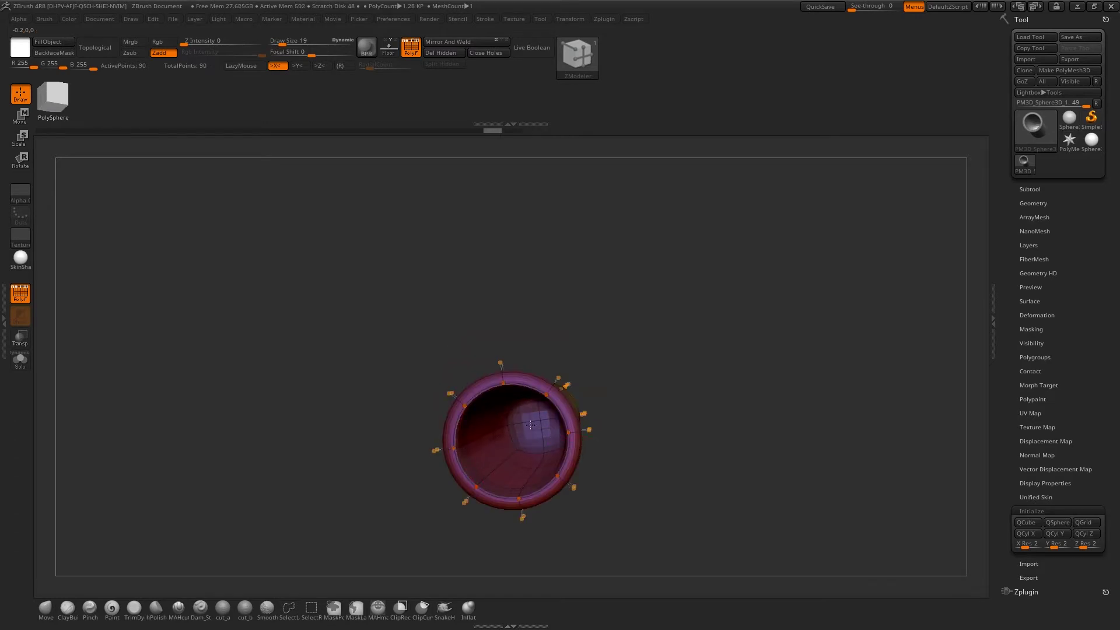
# Hide half of the tube to check the deepened hollow's cross-section, and show the whole mesh again
pyautogui.moveTo(612, 425); pyautogui.dragTo(635, 352)
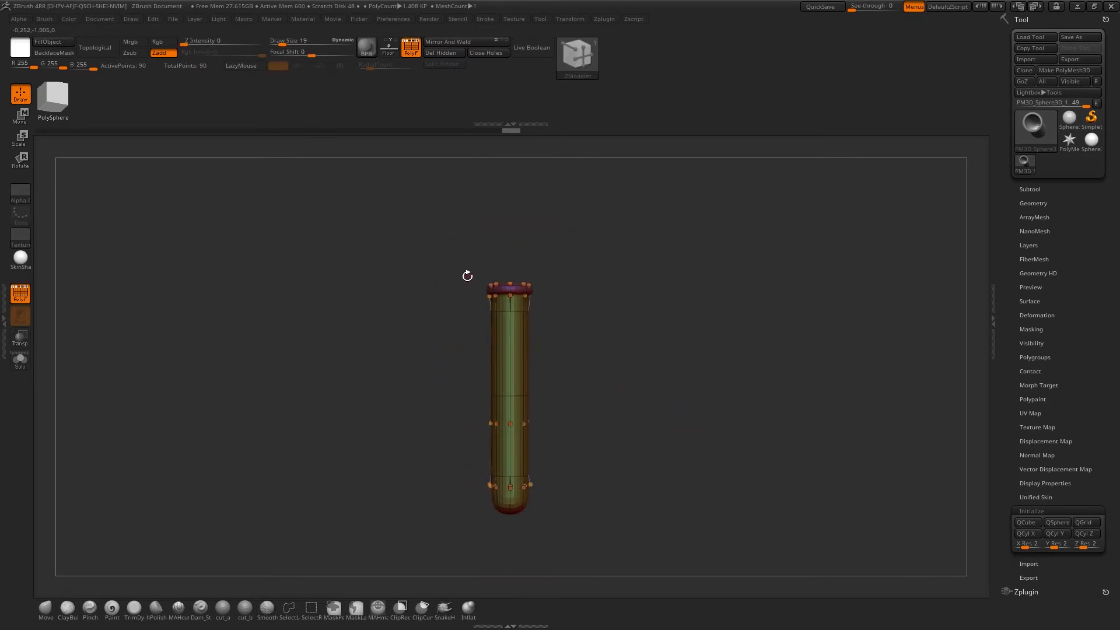
pyautogui.keyDown('ctrl'); pyautogui.keyDown('shift'); pyautogui.moveTo(447, 225); pyautogui.dragTo(501, 526); pyautogui.keyUp('shift'); pyautogui.keyUp('ctrl')
pyautogui.moveTo(655, 338); pyautogui.dragTo(593, 402)
pyautogui.moveTo(741, 371); pyautogui.dragTo(688, 390)
pyautogui.keyDown('ctrl'); pyautogui.keyDown('shift'); pyautogui.click(720, 361); pyautogui.keyUp('shift'); pyautogui.keyUp('ctrl')
pyautogui.moveTo(681, 315); pyautogui.dragTo(652, 304)
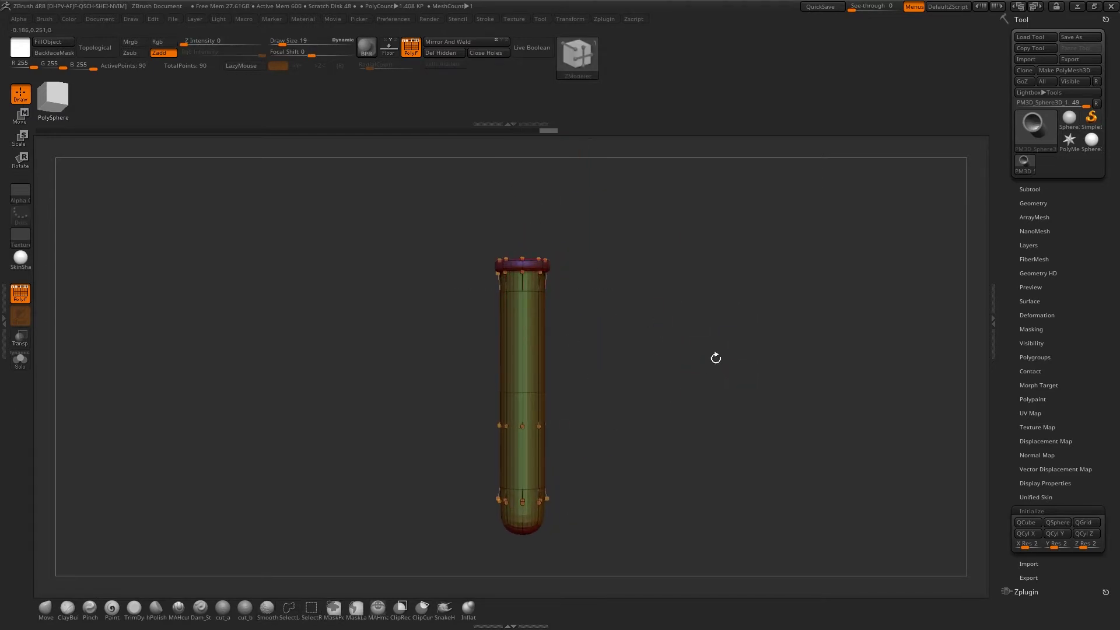
# Rename the tube subtool to Glass
pyautogui.keyDown('alt'); pyautogui.moveTo(715, 358); pyautogui.dragTo(718, 339); pyautogui.keyUp('alt')
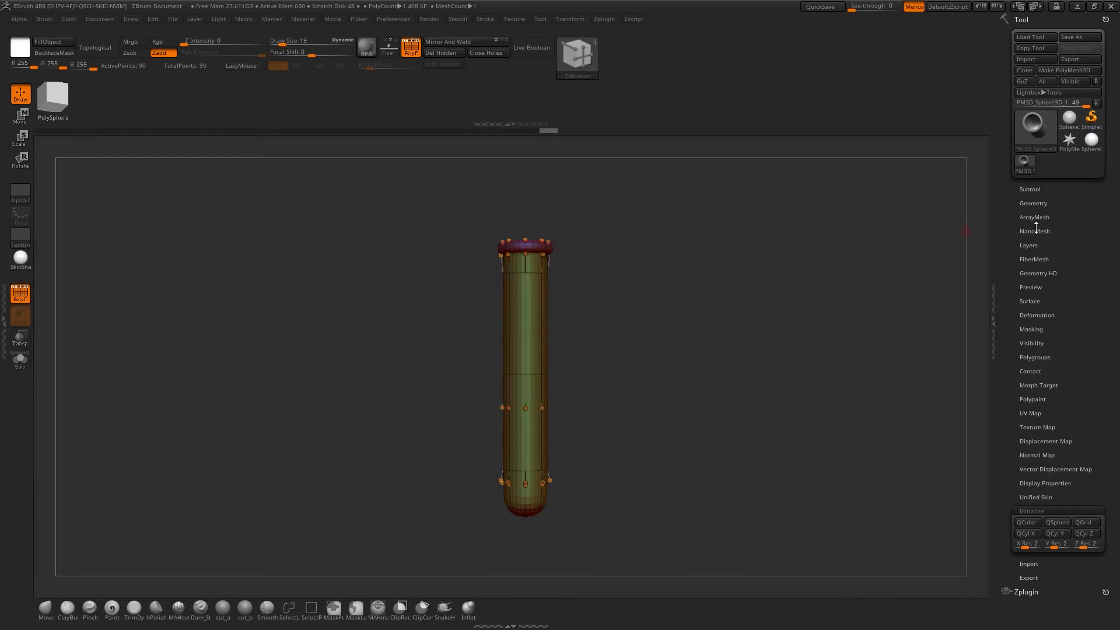
pyautogui.click(1053, 187)
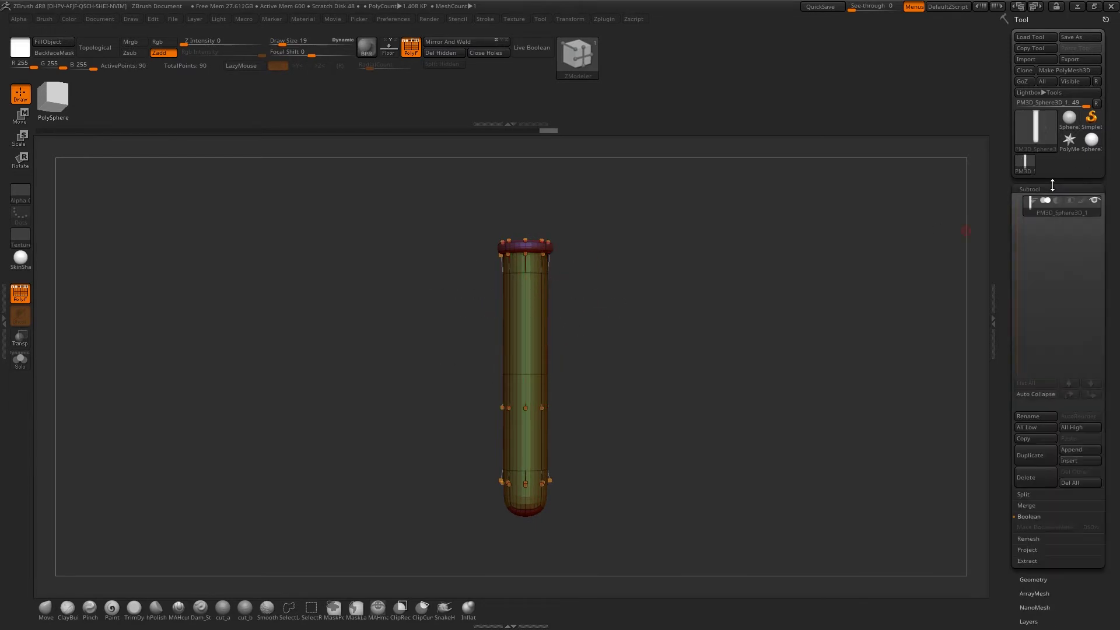
pyautogui.click(1037, 414)
pyautogui.write('glass')
pyautogui.press('Return')
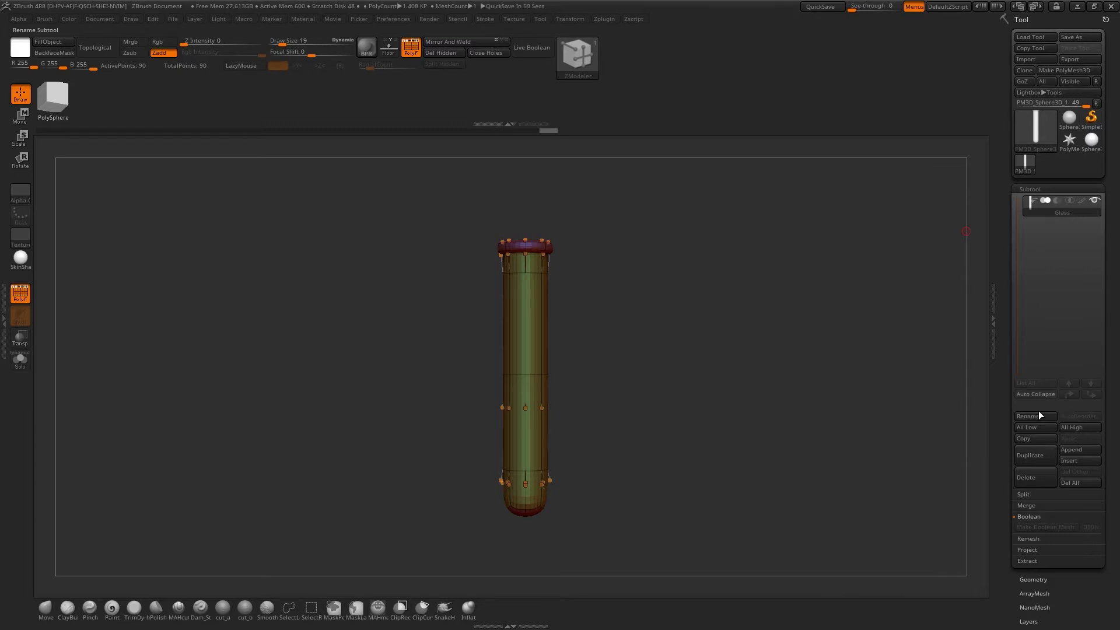
# Append a sphere as a second subtool, select it and initialize it as a QCyl Y cylinder
pyautogui.click(1078, 450)
pyautogui.click(687, 476)
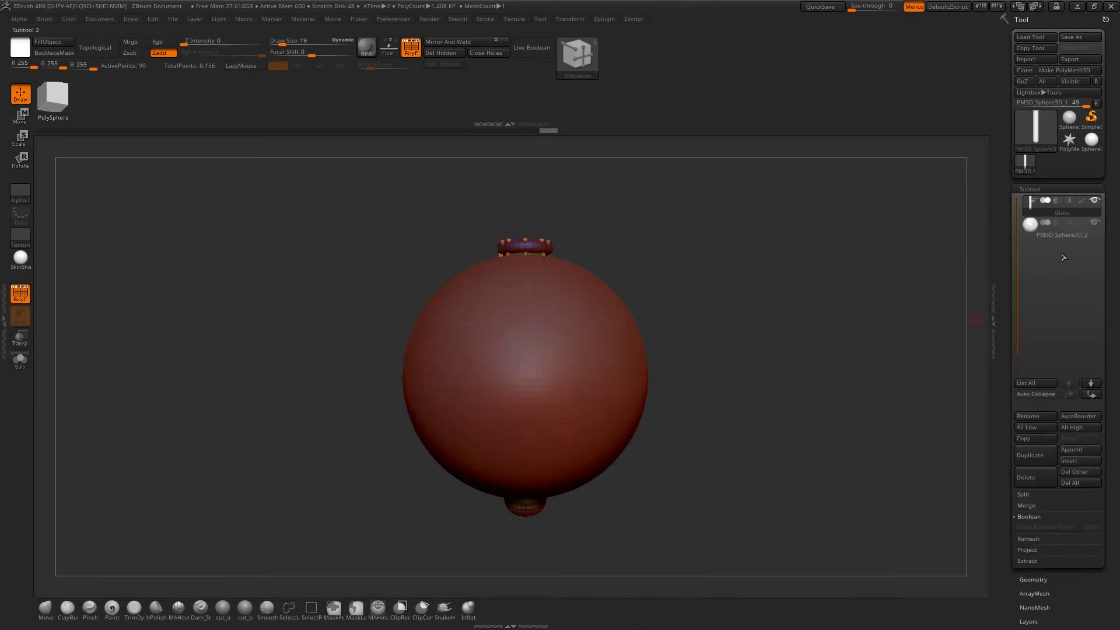
pyautogui.moveTo(1089, 595); pyautogui.dragTo(1044, 428)
pyautogui.click(1031, 446)
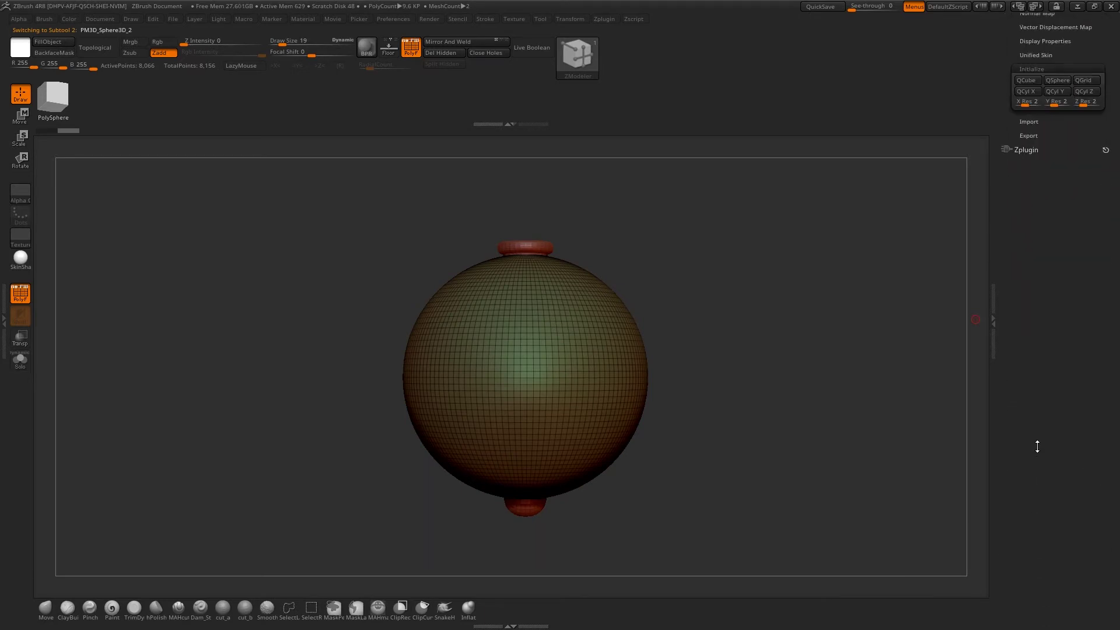
pyautogui.click(1065, 93)
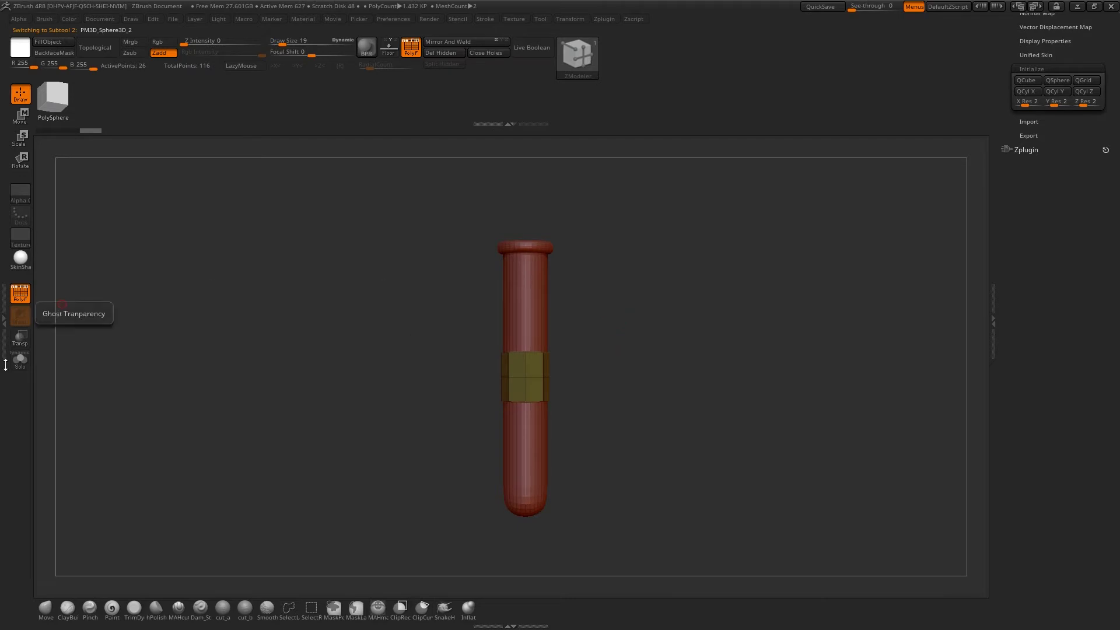
# Turn on transparency and scale the cylinder down uniformly until it fits inside the glass tube's walls
pyautogui.click(21, 338)
pyautogui.keyDown('alt'); pyautogui.moveTo(666, 367); pyautogui.dragTo(651, 331); pyautogui.keyUp('alt')
pyautogui.press('e')
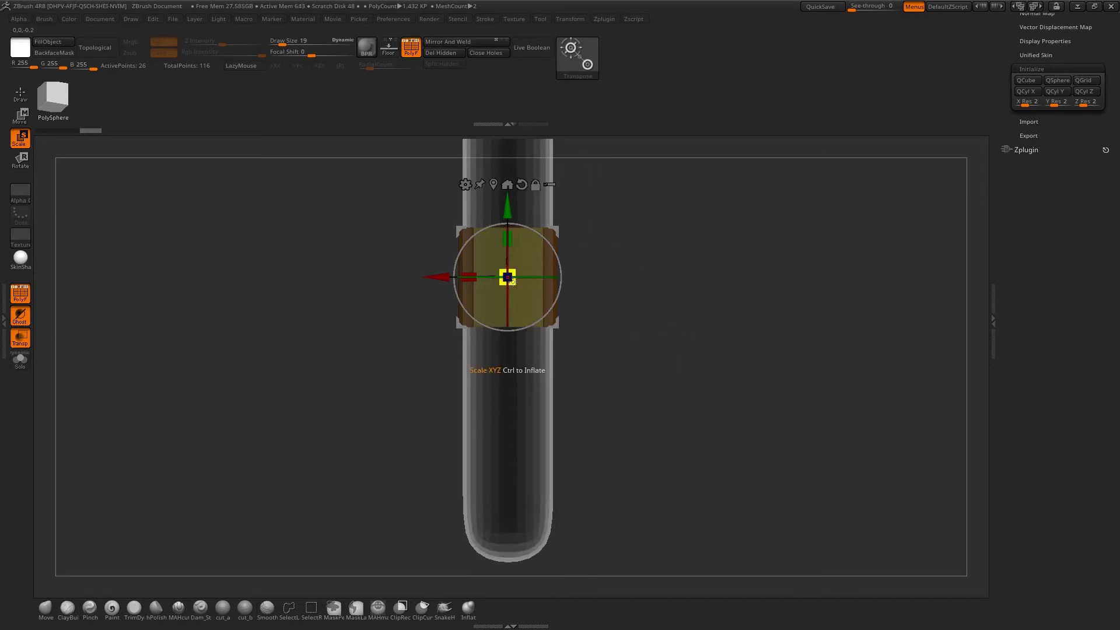
pyautogui.moveTo(511, 282); pyautogui.dragTo(498, 281)
pyautogui.keyDown('alt'); pyautogui.moveTo(623, 224); pyautogui.dragTo(691, 388); pyautogui.keyUp('alt')
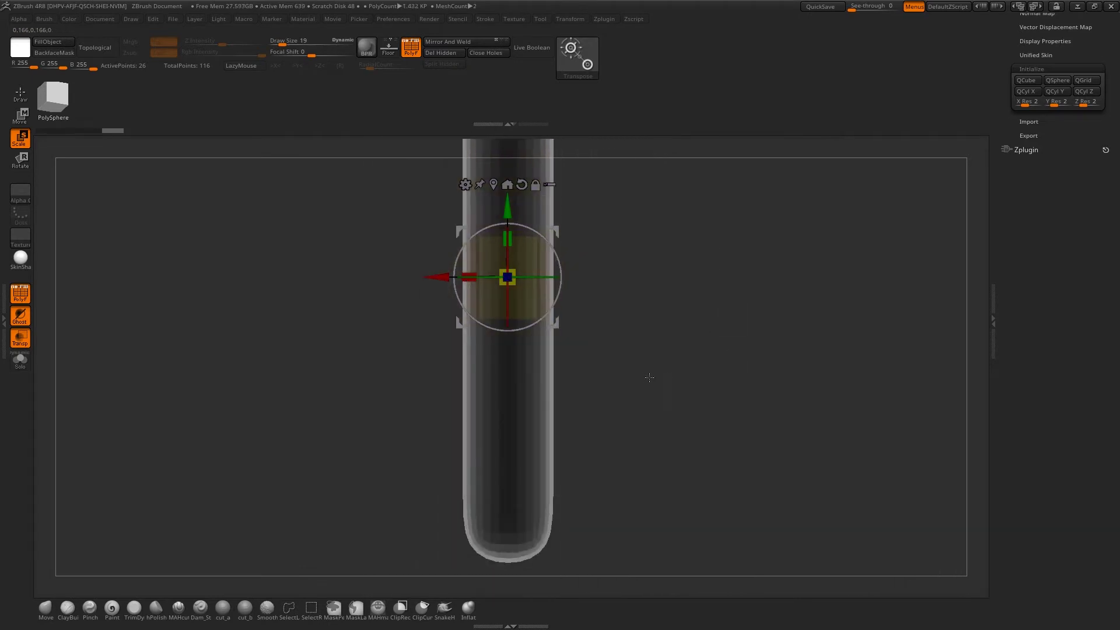
# Mask the upper end of the cylinder and move its unmasked lower end down towards the tube's rounded base
pyautogui.press('q')
pyautogui.press('b')
pyautogui.press('m')
pyautogui.press('p')
pyautogui.press('w')
pyautogui.moveTo(507, 207); pyautogui.dragTo(496, 392)
pyautogui.keyDown('alt'); pyautogui.moveTo(685, 169); pyautogui.dragTo(669, 243); pyautogui.keyUp('alt')
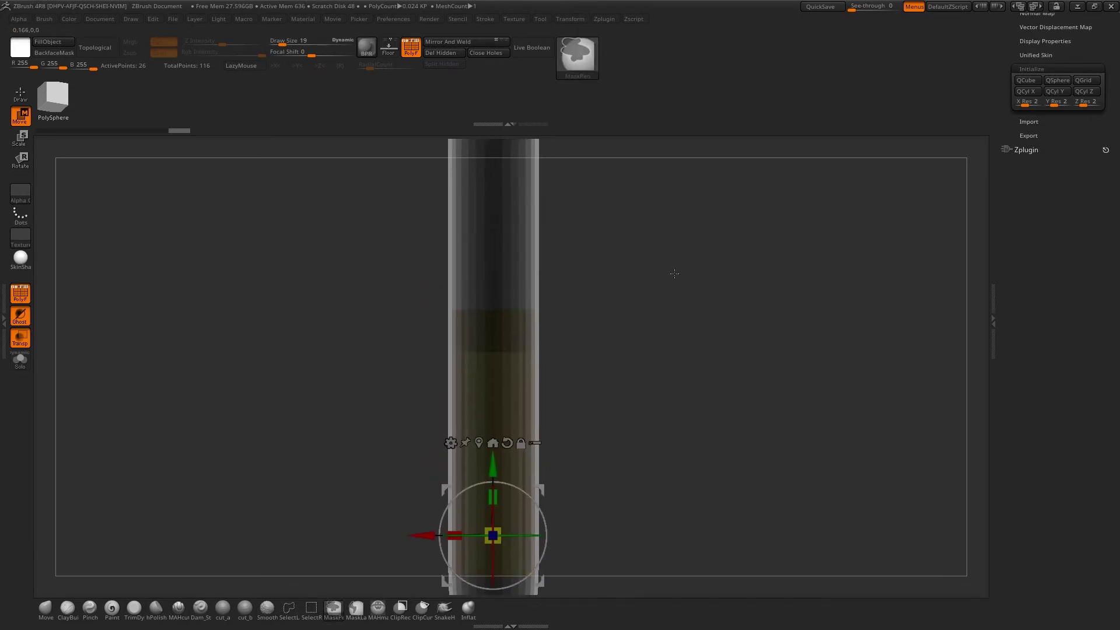
# Invert the mask and move the cylinder's upper end up to just below the tube's rim
pyautogui.keyDown('ctrl'); pyautogui.click(672, 272); pyautogui.keyUp('ctrl')
pyautogui.keyDown('alt'); pyautogui.moveTo(652, 369); pyautogui.dragTo(627, 279); pyautogui.keyUp('alt')
pyautogui.moveTo(511, 461); pyautogui.dragTo(499, 397)
pyautogui.moveTo(588, 349)
pyautogui.keyDown('alt'); pyautogui.mouseDown()
pyautogui.moveTo(644, 277)
pyautogui.moveTo(595, 296)
pyautogui.moveTo(599, 324)
pyautogui.mouseUp(); pyautogui.keyUp('alt')
pyautogui.press('q')
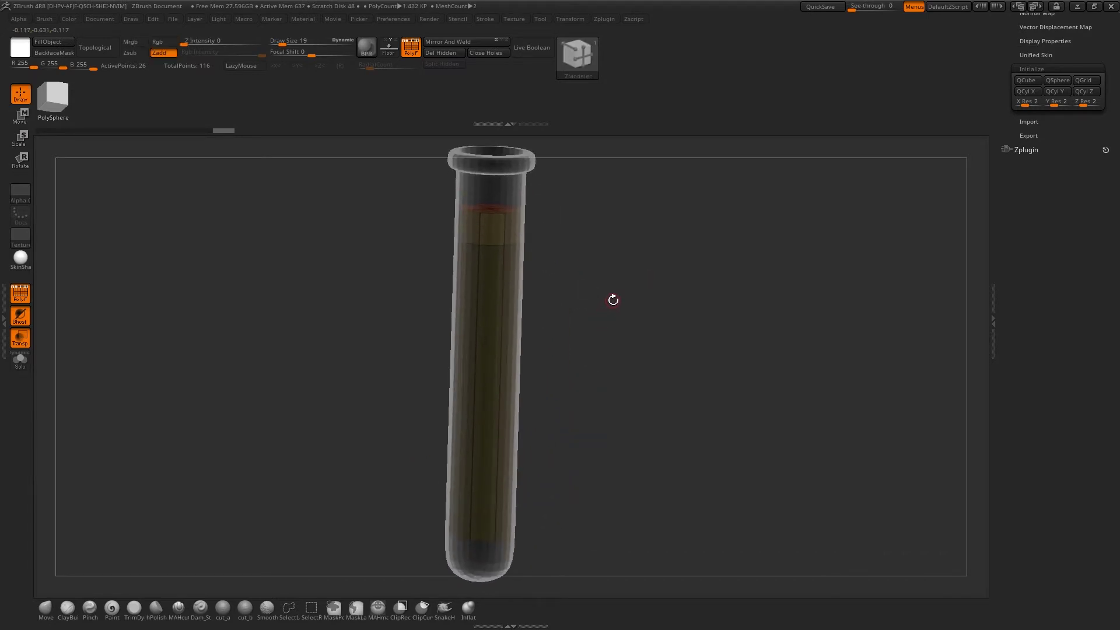
# Turn on dynamic subdivision for the cylinder and insert an edge loop around its lower part
pyautogui.press('d')
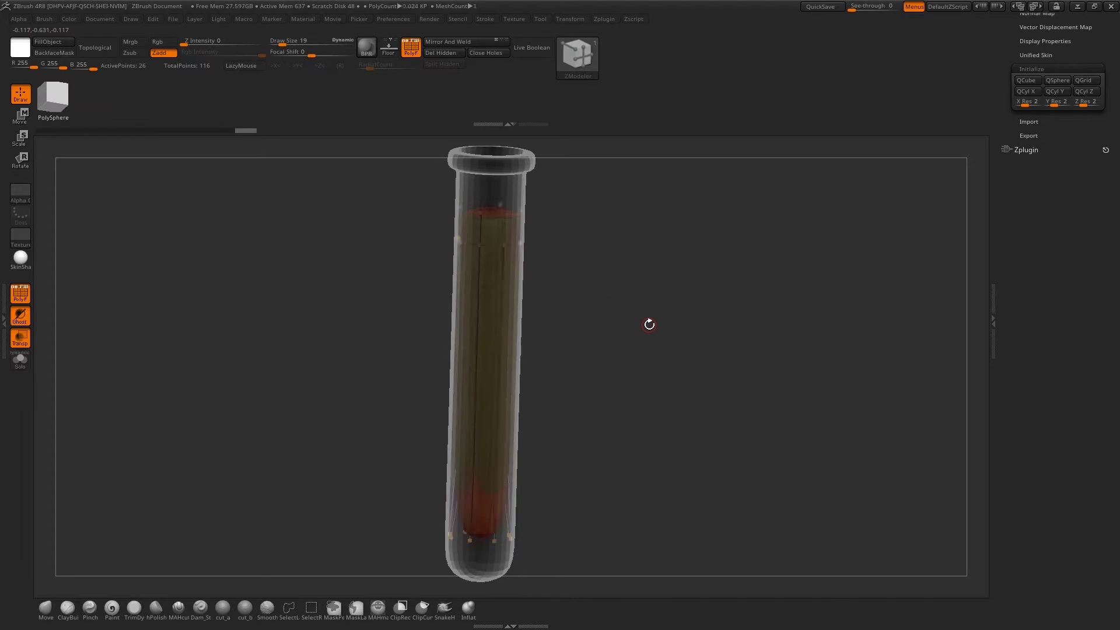
pyautogui.keyDown('shift'); pyautogui.moveTo(649, 324); pyautogui.dragTo(632, 330); pyautogui.keyUp('shift')
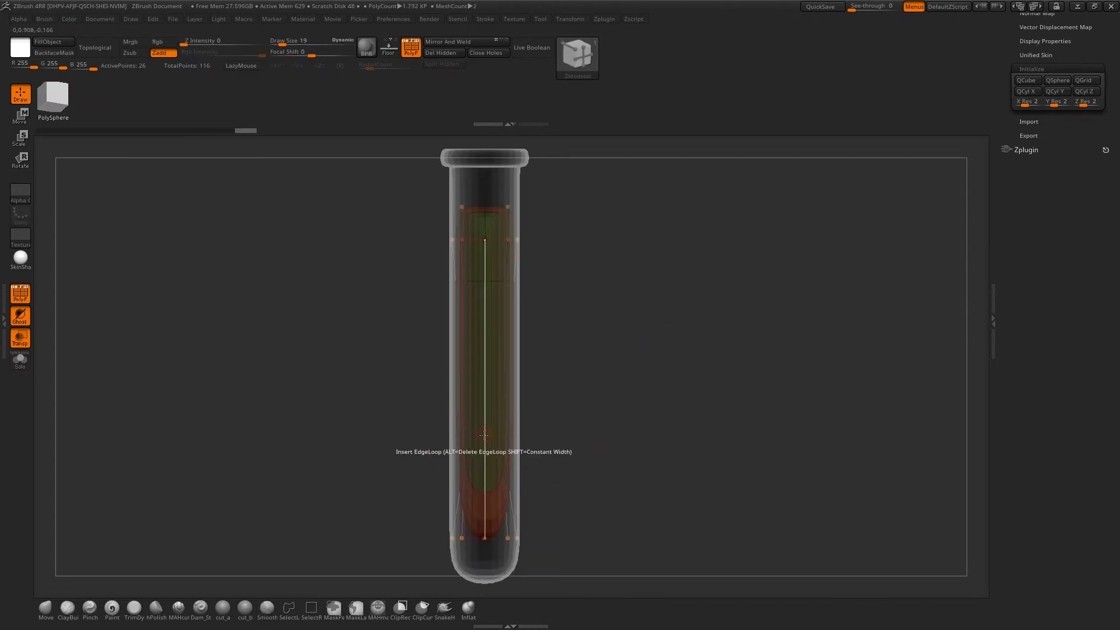
pyautogui.click(482, 472)
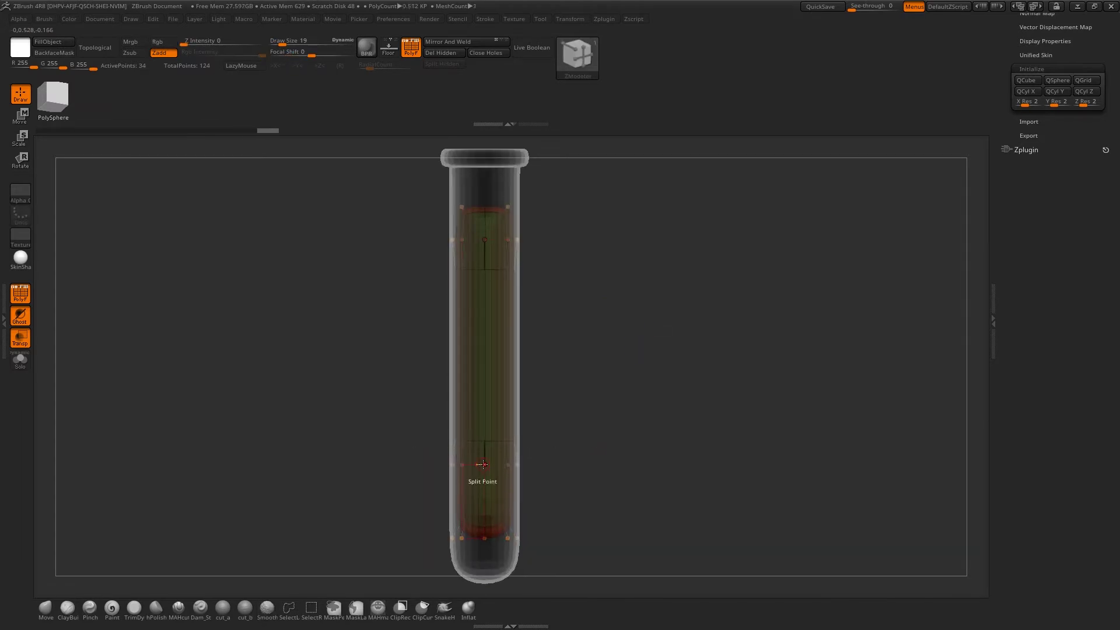
pyautogui.keyDown('alt'); pyautogui.moveTo(625, 493); pyautogui.dragTo(647, 385); pyautogui.keyUp('alt')
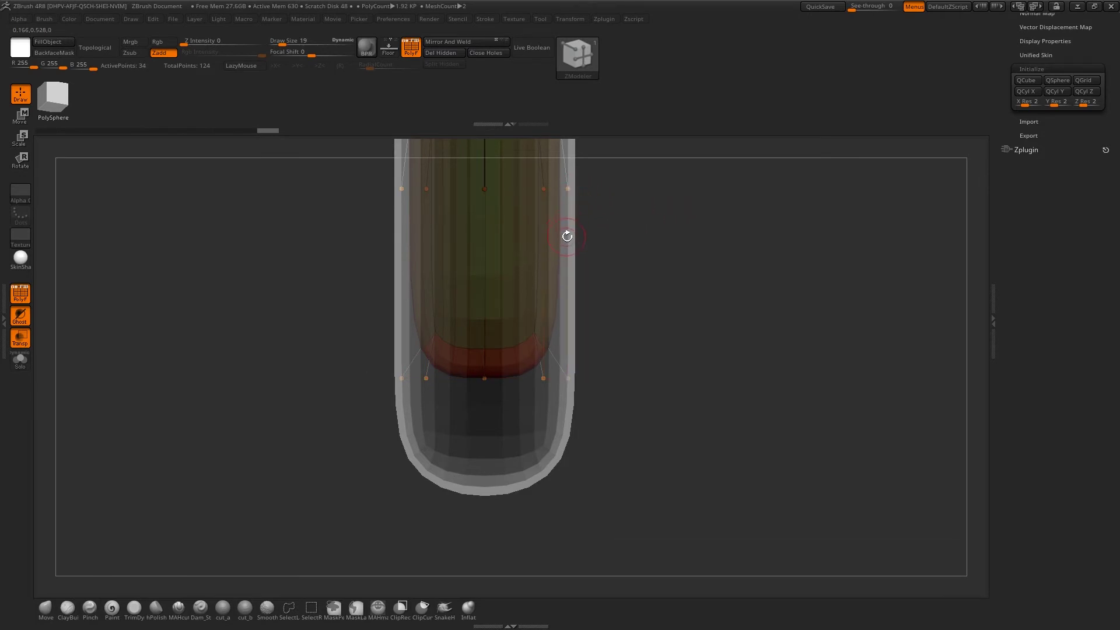
# Insert another edge loop at the cylinder's top to sharpen the liquid's upper edge
pyautogui.moveTo(638, 251); pyautogui.dragTo(654, 421)
pyautogui.moveTo(615, 335); pyautogui.dragTo(643, 251)
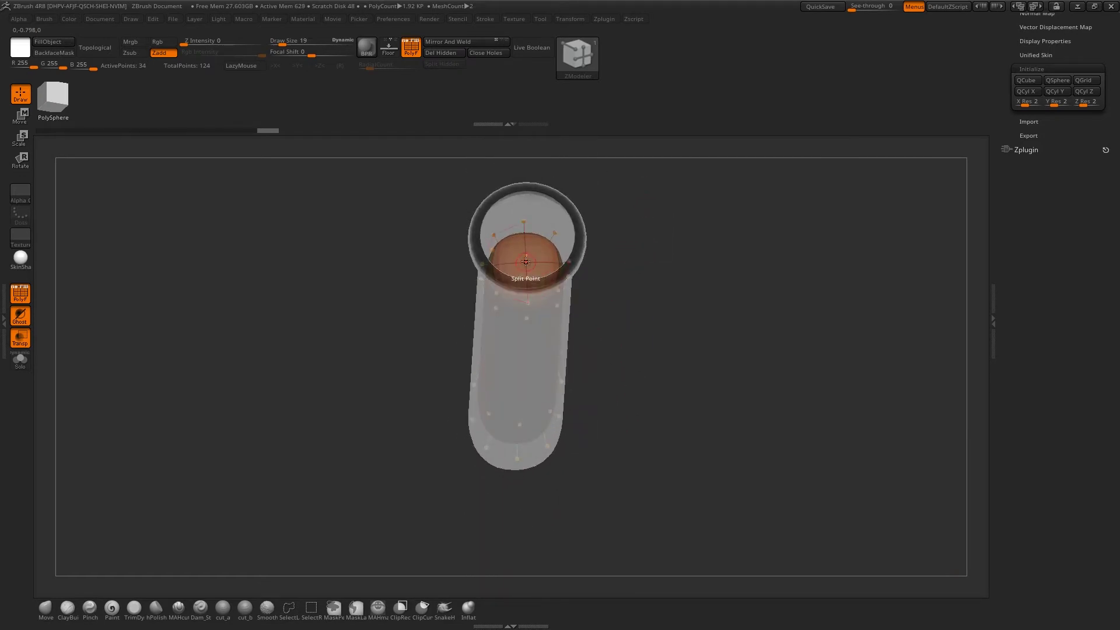
pyautogui.moveTo(644, 263); pyautogui.dragTo(602, 386)
pyautogui.click(507, 391)
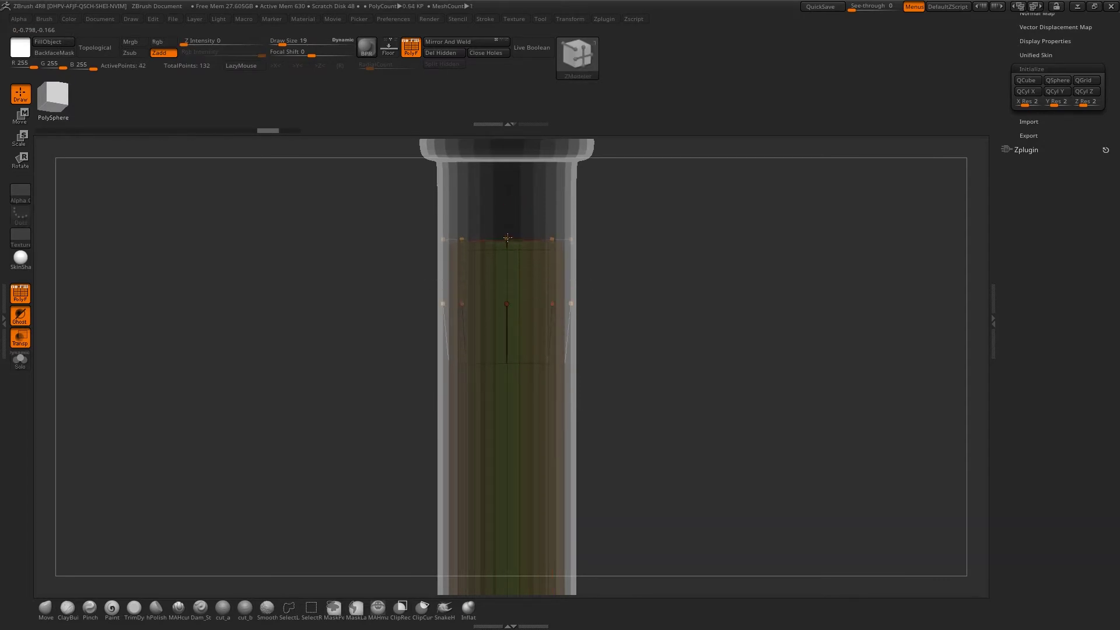
# Apply the ZModeler polygon action QMesh with the Polygroup Island target to the cylinder's top face
pyautogui.moveTo(625, 262); pyautogui.dragTo(677, 342)
pyautogui.press('space')
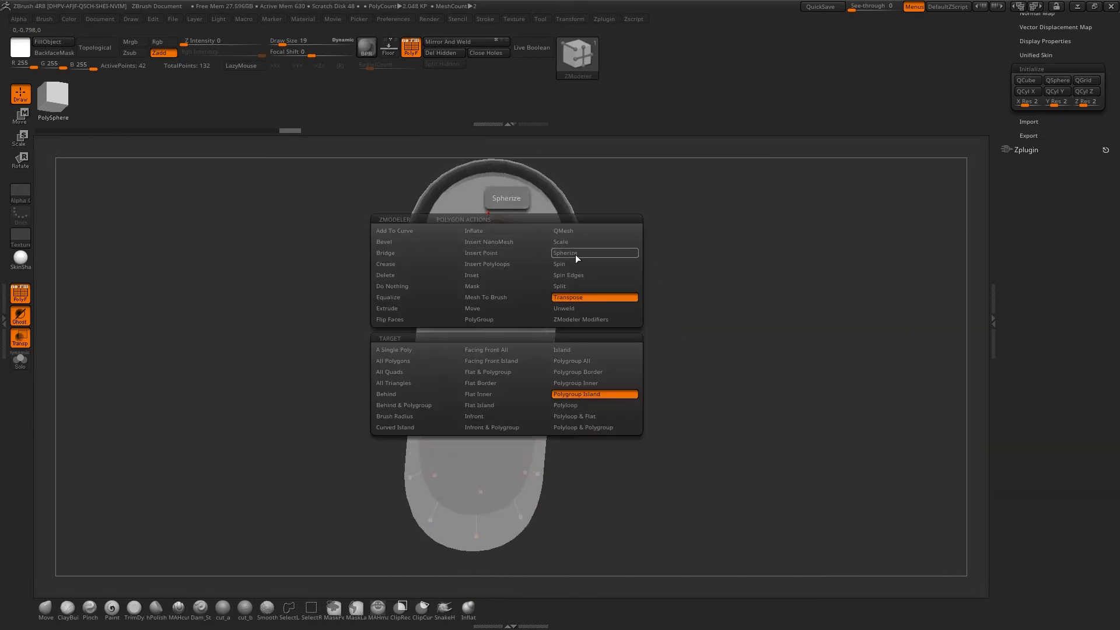
pyautogui.click(575, 232)
pyautogui.click(590, 392)
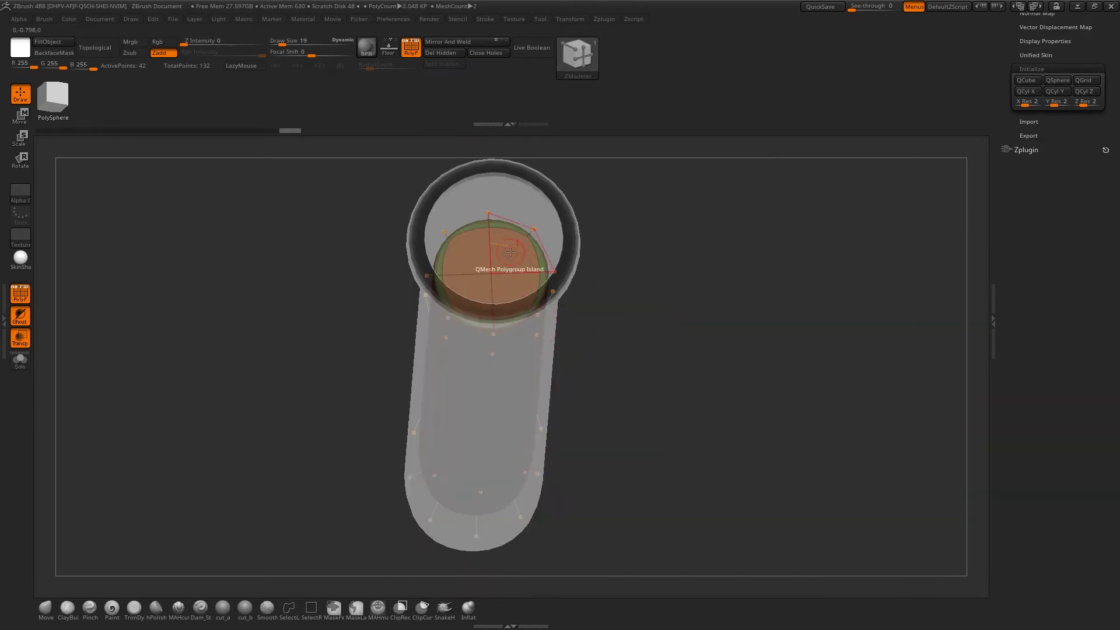
pyautogui.moveTo(510, 251); pyautogui.dragTo(507, 274)
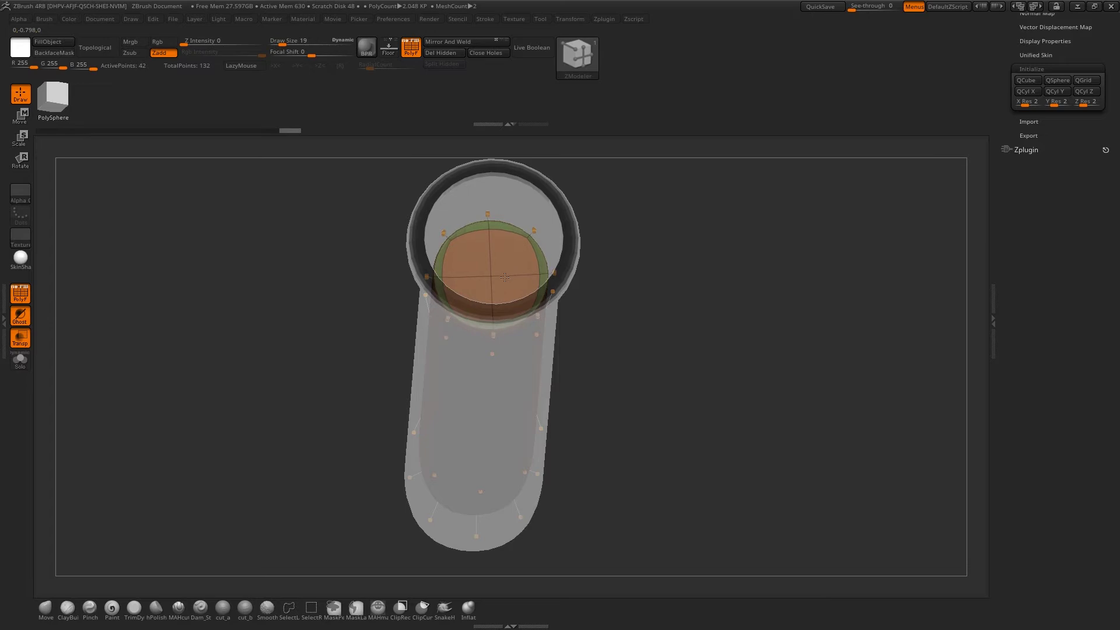
# Turn off the polyframe display and examine the top surface of the cylinder inside the glass tube
pyautogui.moveTo(630, 312); pyautogui.dragTo(717, 346)
pyautogui.keyDown('shift'); pyautogui.moveTo(657, 320); pyautogui.dragTo(835, 353); pyautogui.keyUp('shift')
pyautogui.hotkey('shift', 'f')
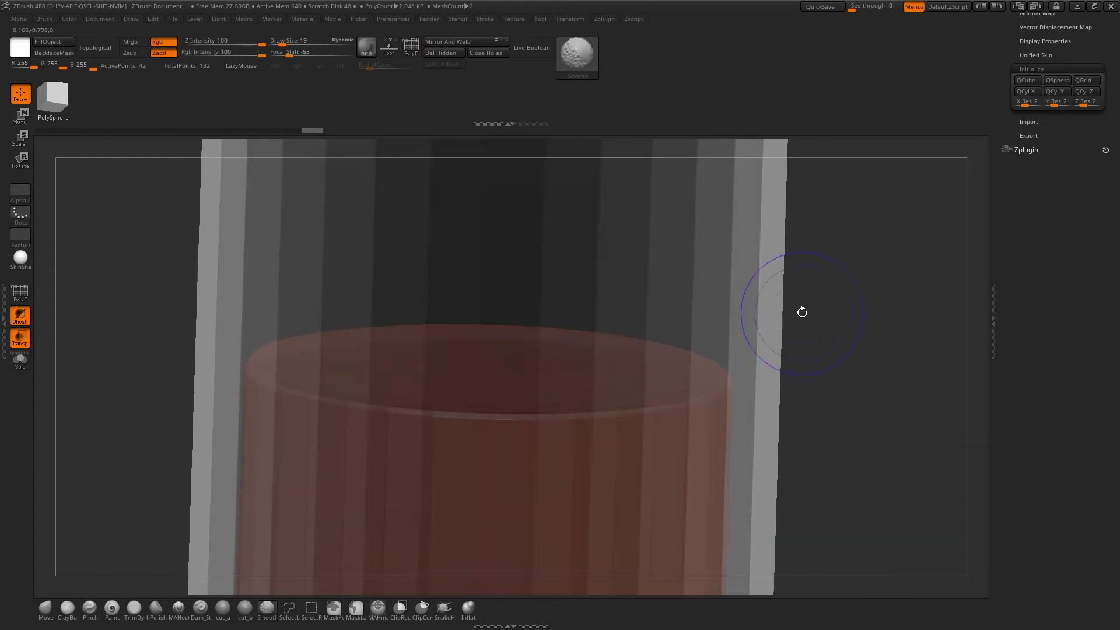
pyautogui.moveTo(809, 312); pyautogui.dragTo(750, 357)
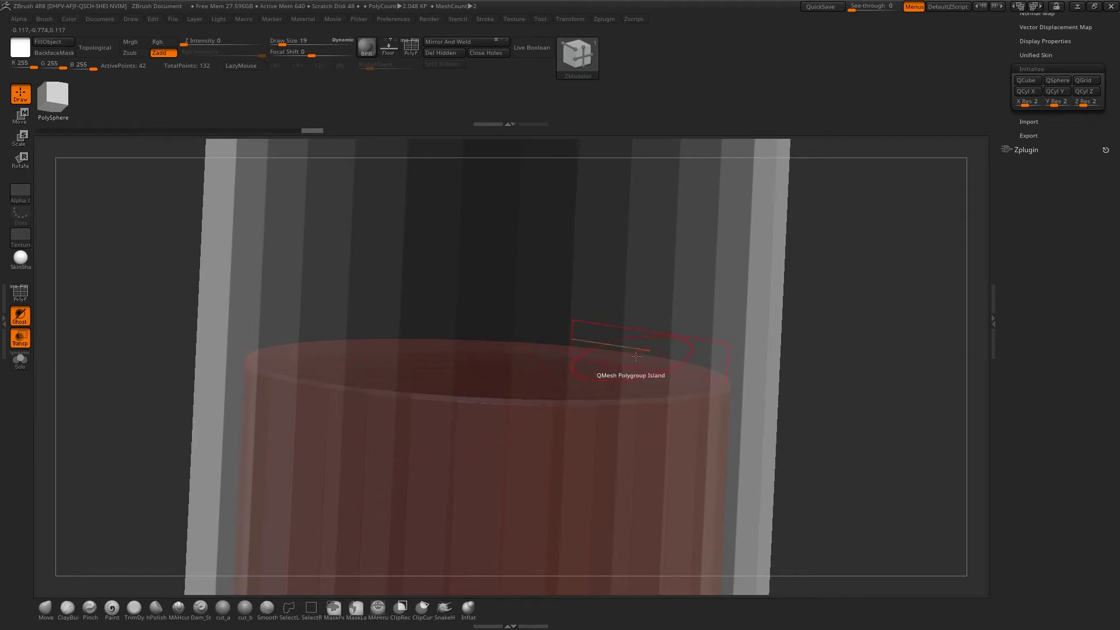
pyautogui.moveTo(842, 310); pyautogui.dragTo(829, 334)
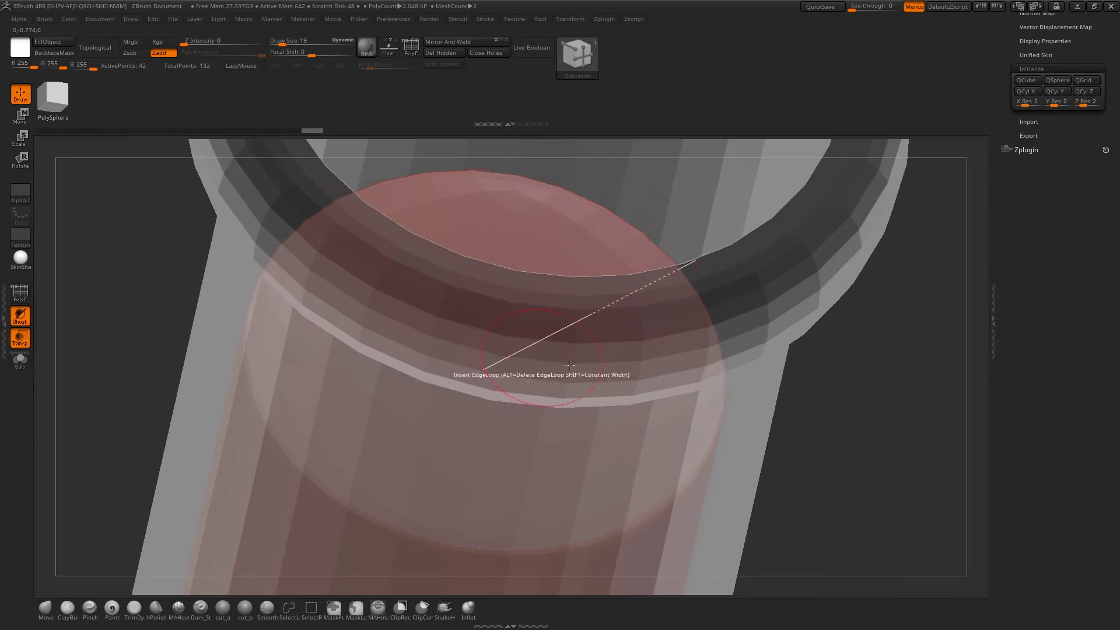
pyautogui.moveTo(821, 374); pyautogui.dragTo(670, 335)
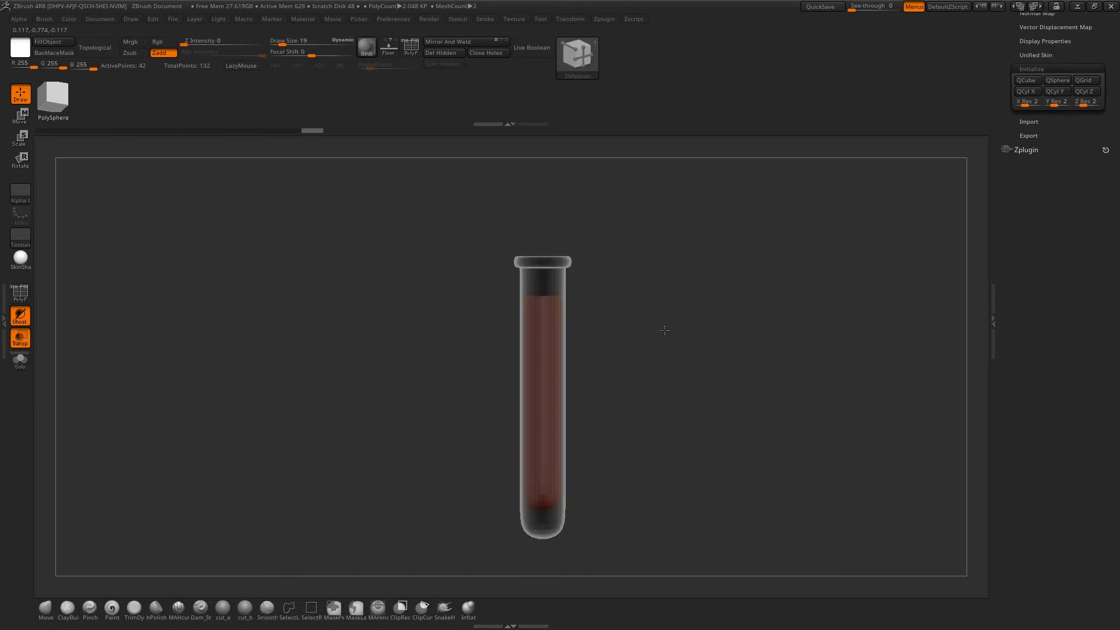
# Rename the cylinder subtool to Potion
pyautogui.moveTo(1032, 39); pyautogui.dragTo(1025, 186)
pyautogui.click(1027, 189)
pyautogui.click(1040, 418)
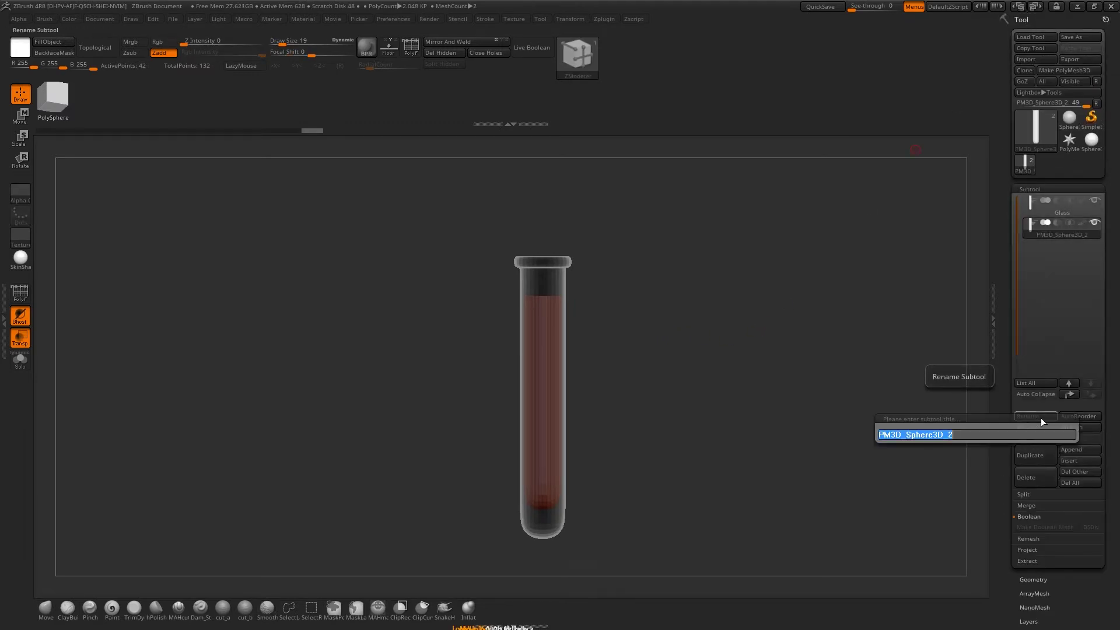
pyautogui.write('Potion')
pyautogui.press('Return')
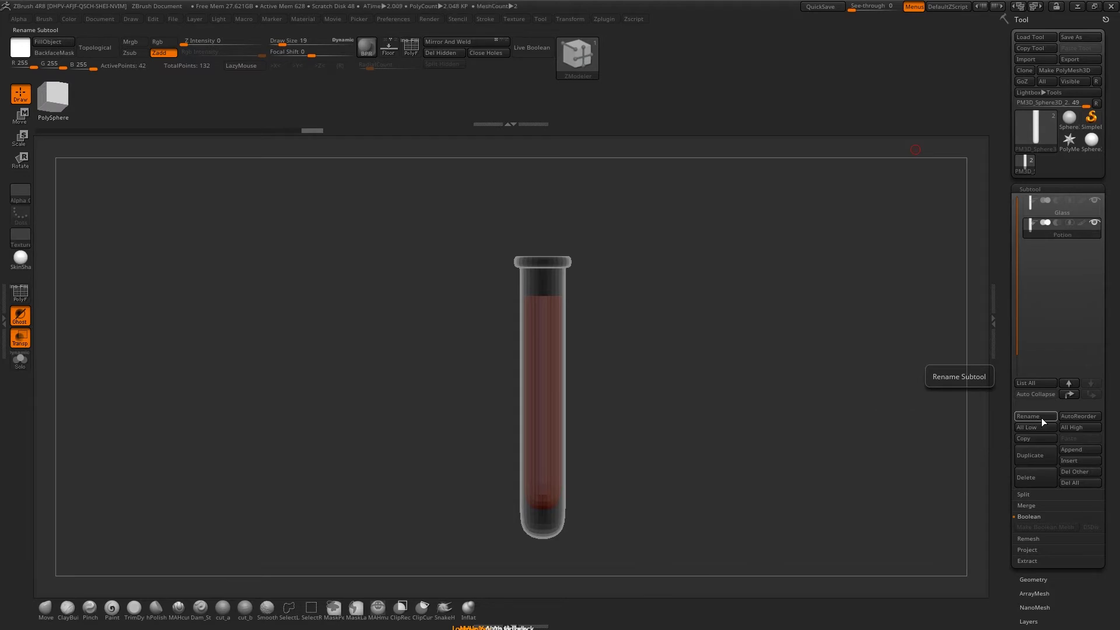
# Rename the cylinder subtool to Liquid
pyautogui.click(1045, 420)
pyautogui.write('liquid')
pyautogui.press('Return')
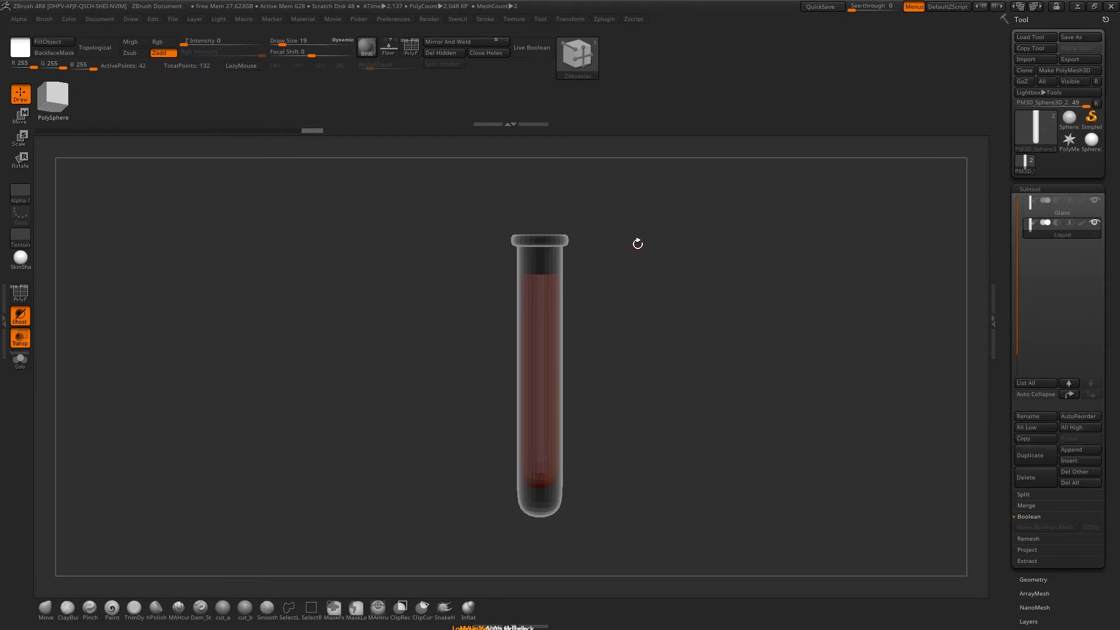
# Select the Glass subtool and divide its geometry to subdivision level 3
pyautogui.keyDown('ctrl'); pyautogui.moveTo(642, 241); pyautogui.dragTo(609, 248, button='right'); pyautogui.keyUp('ctrl')
pyautogui.keyDown('alt'); pyautogui.click(557, 253); pyautogui.keyUp('alt')
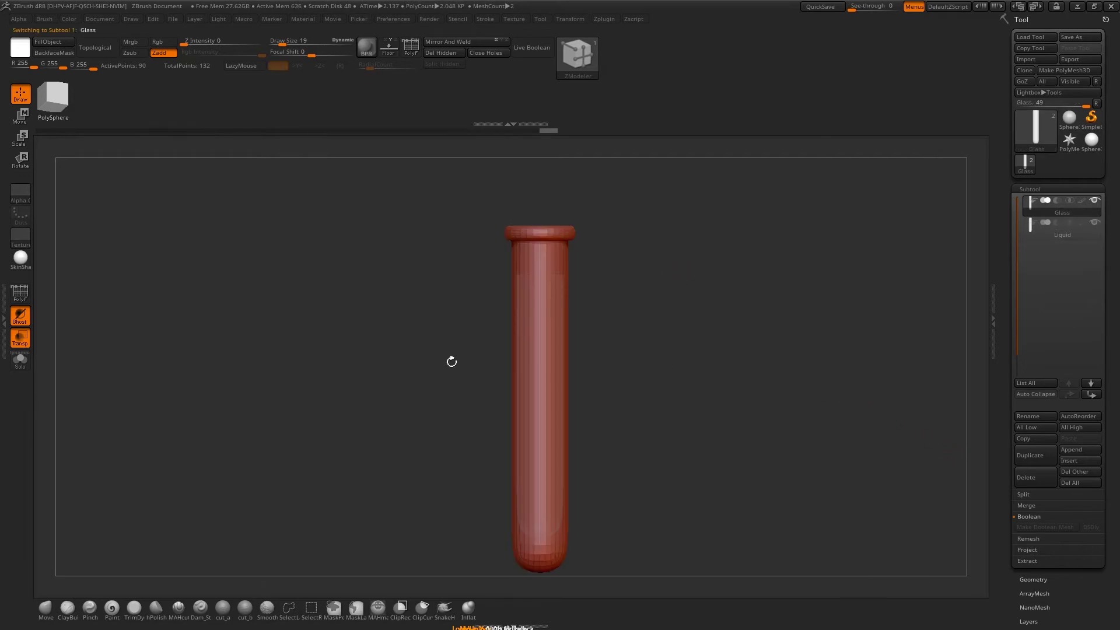
pyautogui.moveTo(733, 312); pyautogui.dragTo(733, 317)
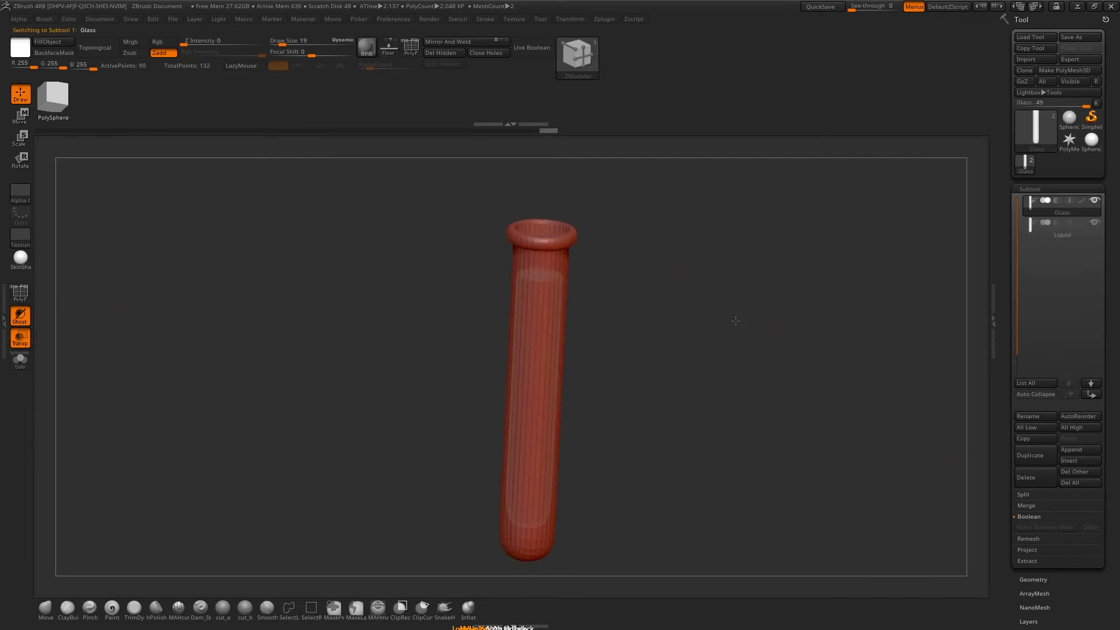
pyautogui.moveTo(1037, 587); pyautogui.dragTo(1041, 547)
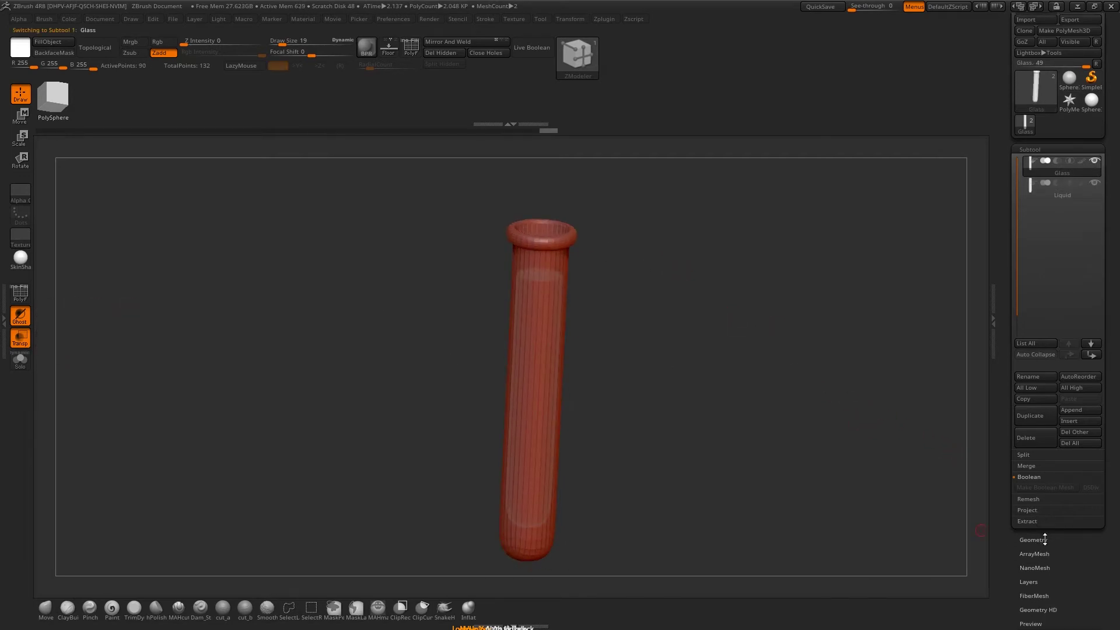
pyautogui.click(1035, 540)
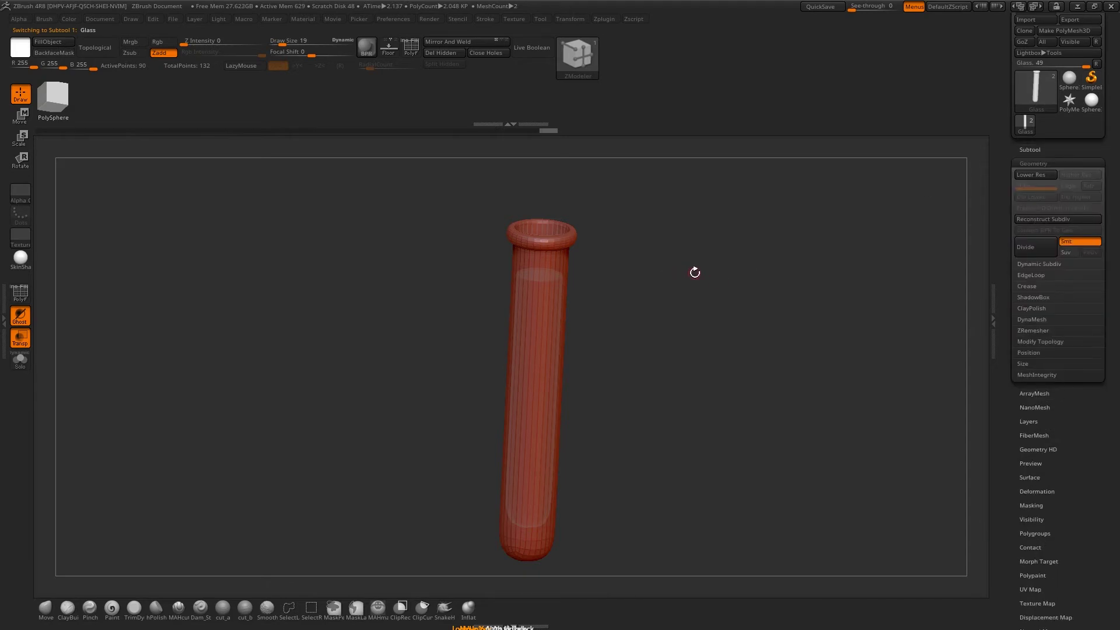
pyautogui.press('ctrl')
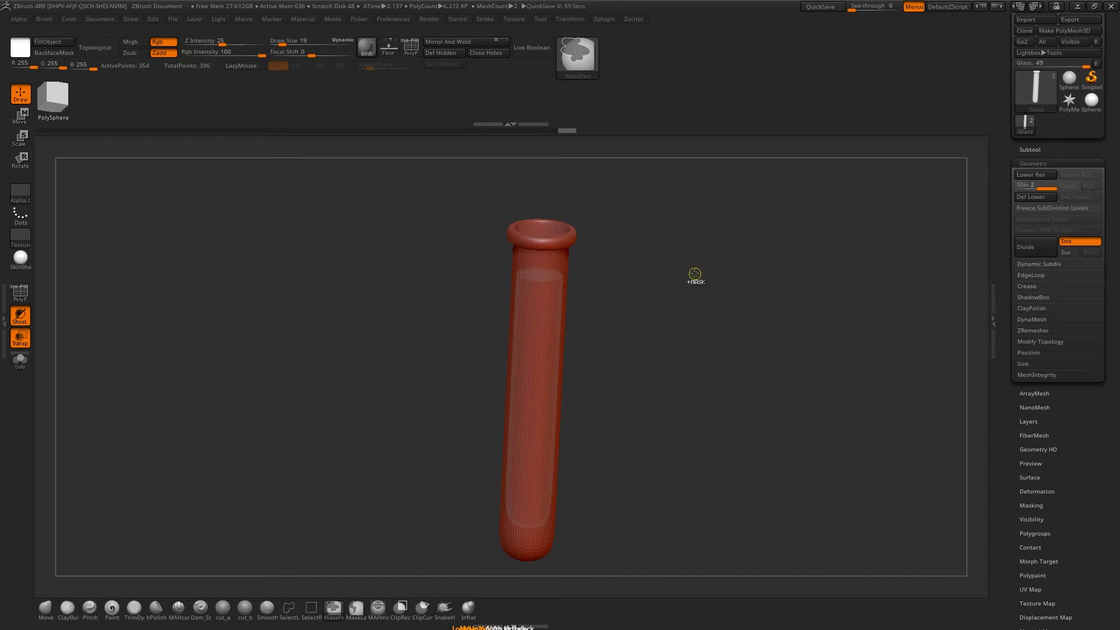
pyautogui.moveTo(694, 268)
pyautogui.mouseDown()
pyautogui.moveTo(690, 385)
pyautogui.moveTo(724, 519)
pyautogui.moveTo(689, 344)
pyautogui.mouseUp()
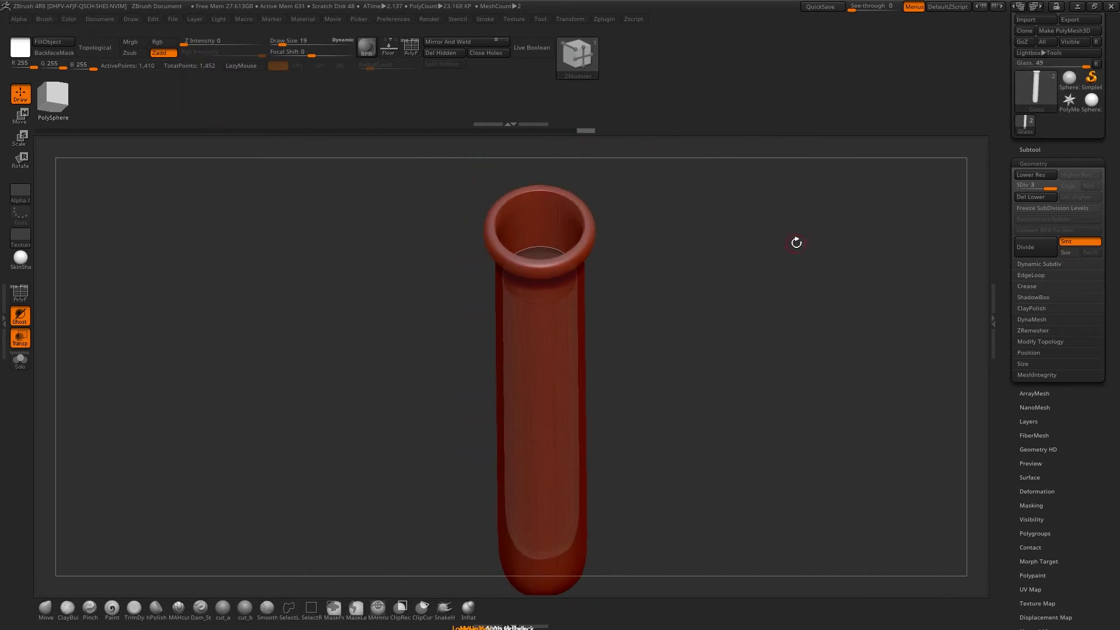
pyautogui.moveTo(716, 280); pyautogui.dragTo(688, 352)
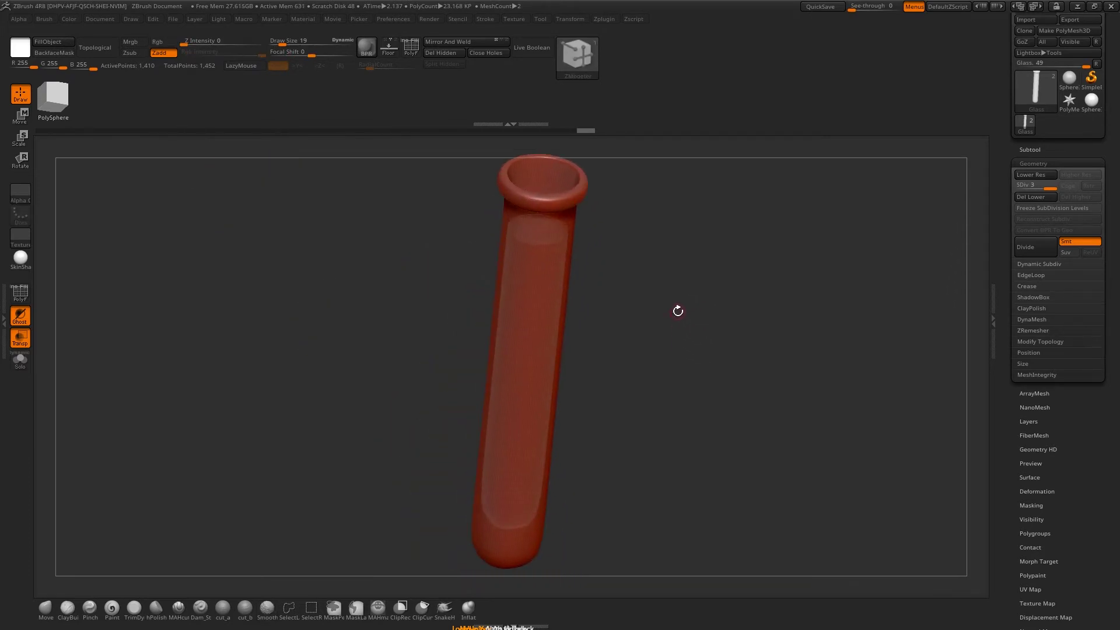
pyautogui.moveTo(677, 310); pyautogui.dragTo(673, 327)
# Select the Liquid subtool, divide it to subdivision level 3 and delete its lower subdivision levels
pyautogui.click(531, 220)
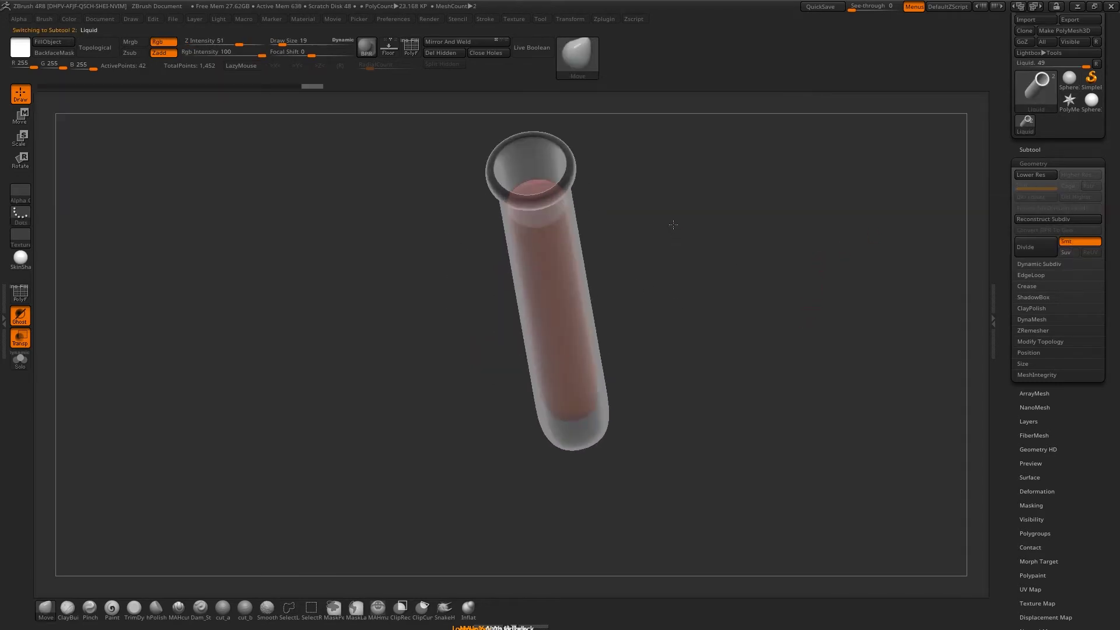
pyautogui.moveTo(673, 225); pyautogui.dragTo(692, 265)
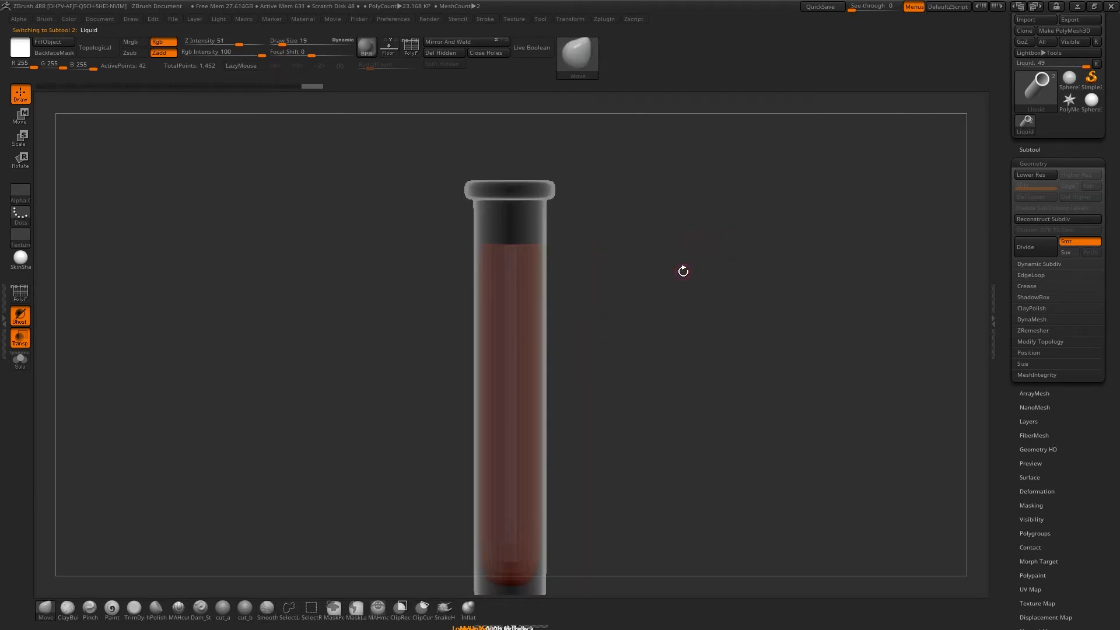
pyautogui.hotkey('ctrl', 'd')
pyautogui.hotkey('ctrl', 'd')
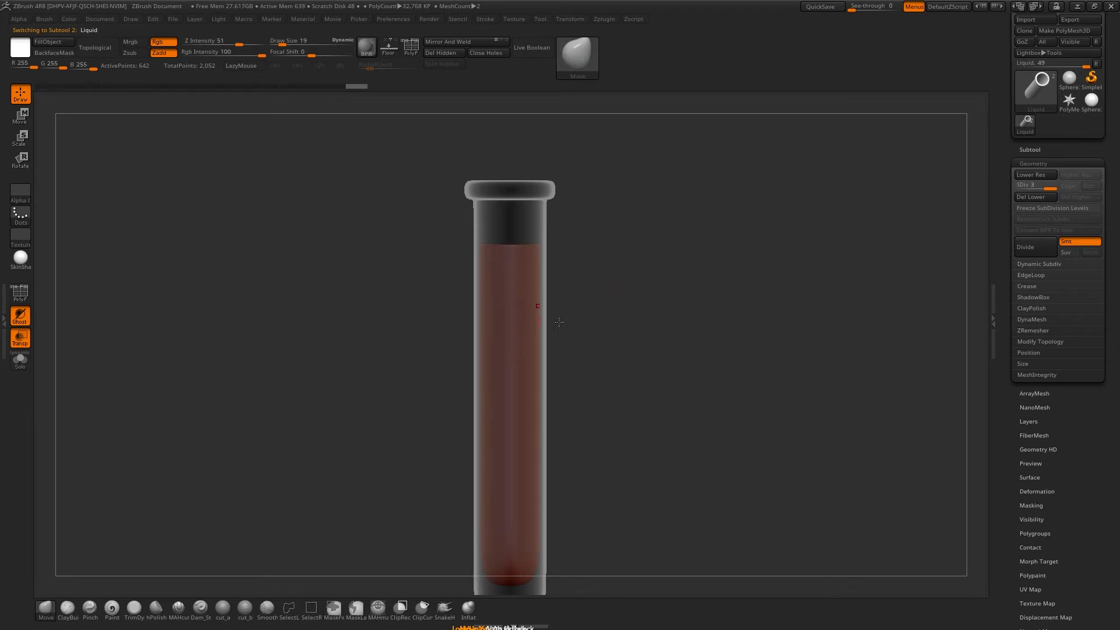
pyautogui.click(1026, 197)
# Turn off the transparent display so both subtools are shown as solid meshes
pyautogui.moveTo(767, 233)
pyautogui.mouseDown()
pyautogui.moveTo(750, 252)
pyautogui.moveTo(761, 258)
pyautogui.moveTo(734, 322)
pyautogui.moveTo(777, 444)
pyautogui.moveTo(770, 335)
pyautogui.moveTo(707, 328)
pyautogui.moveTo(697, 356)
pyautogui.moveTo(702, 330)
pyautogui.moveTo(683, 292)
pyautogui.moveTo(671, 340)
pyautogui.mouseUp()
pyautogui.hotkey('shift', 'f')
pyautogui.hotkey('shift', 'f')
pyautogui.hotkey('shift', 't')
pyautogui.moveTo(689, 272); pyautogui.dragTo(688, 285)
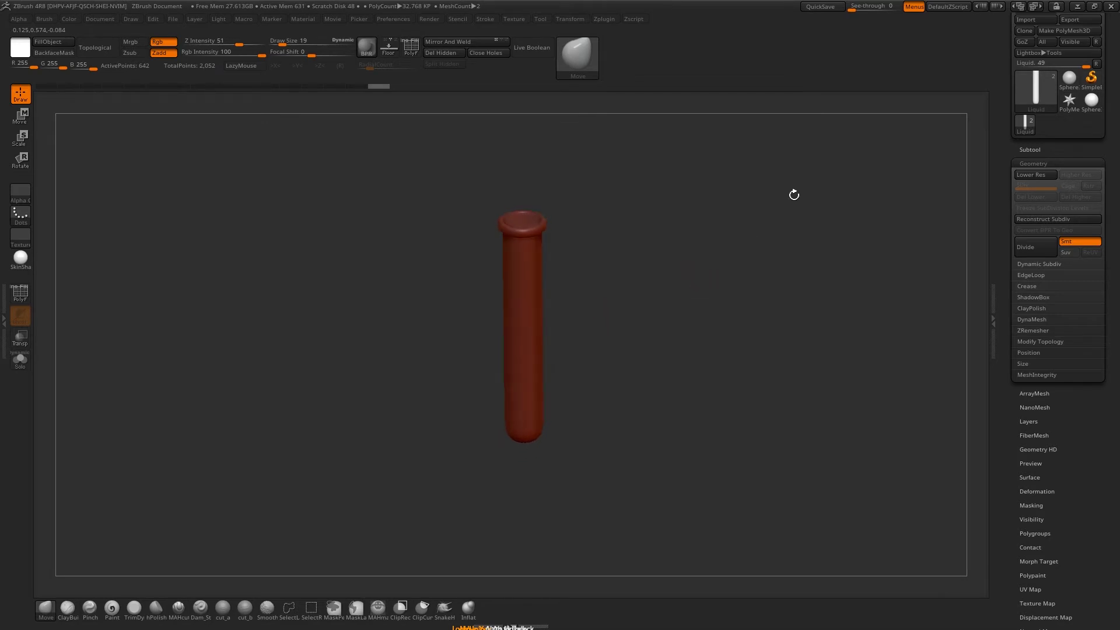
# Export the visible subtools with SubTool Master as OBJ files into the Potion folder, using the prefix potion_
pyautogui.moveTo(1035, 493); pyautogui.dragTo(1036, 324)
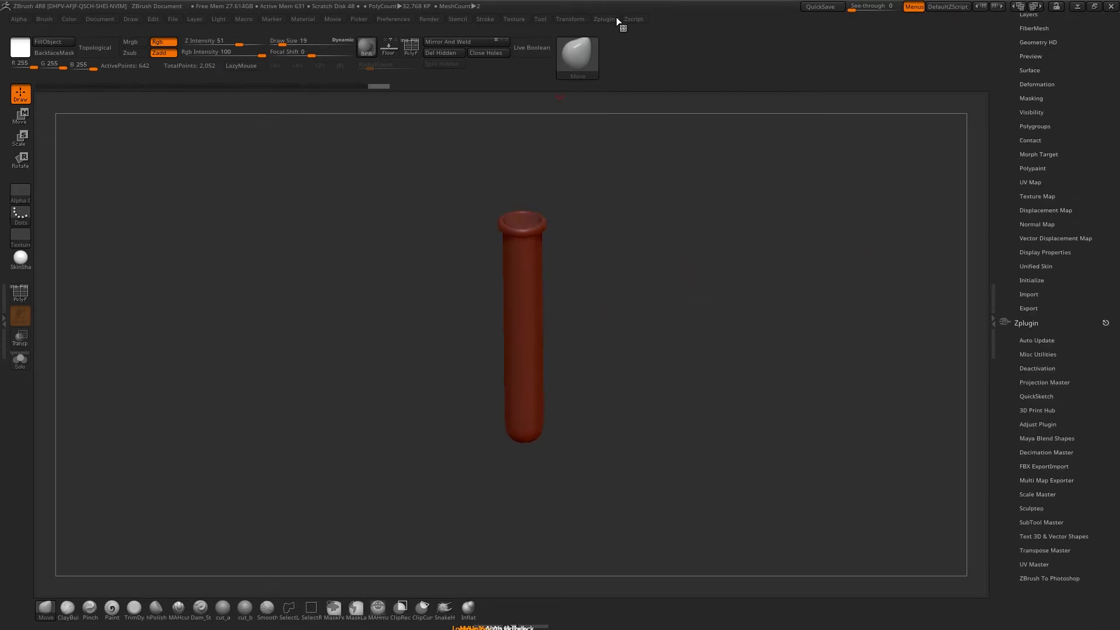
pyautogui.moveTo(1041, 382); pyautogui.dragTo(1036, 370)
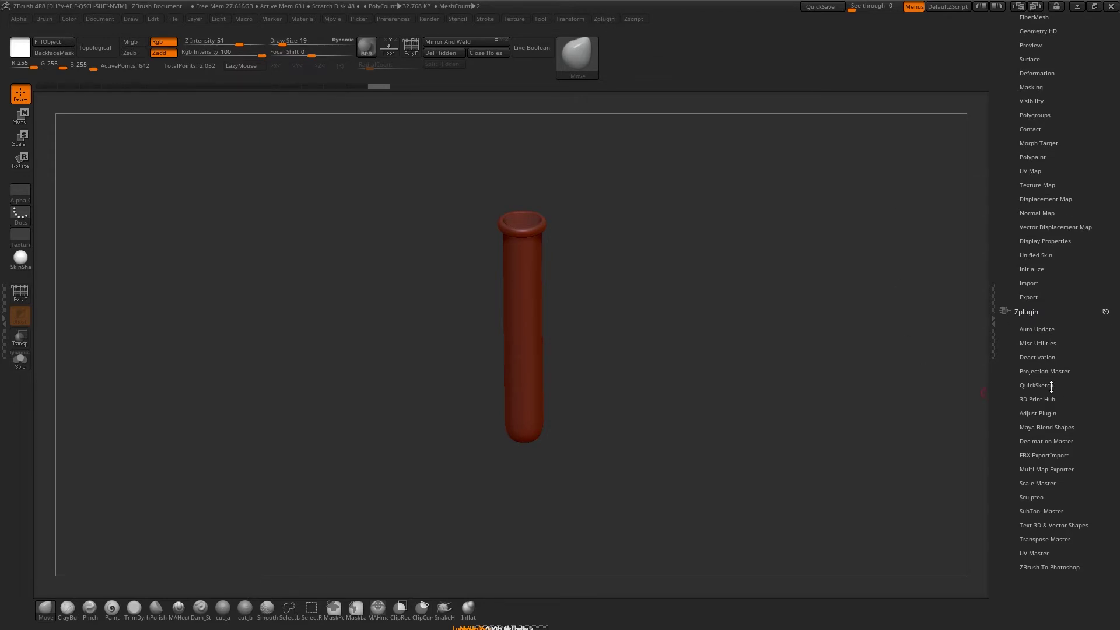
pyautogui.click(1043, 511)
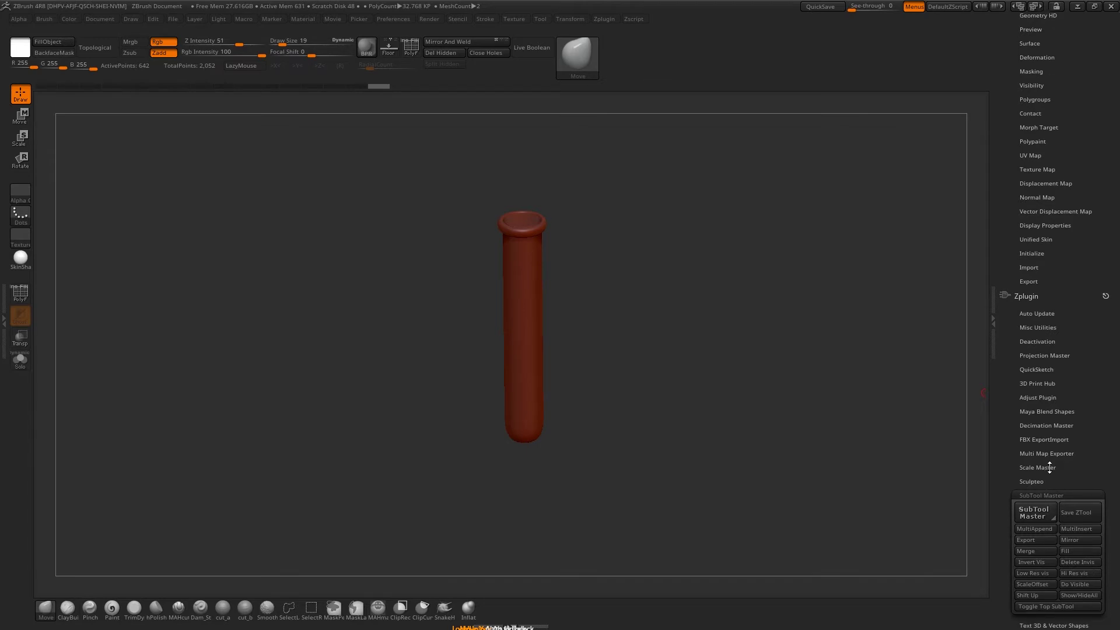
pyautogui.click(1037, 538)
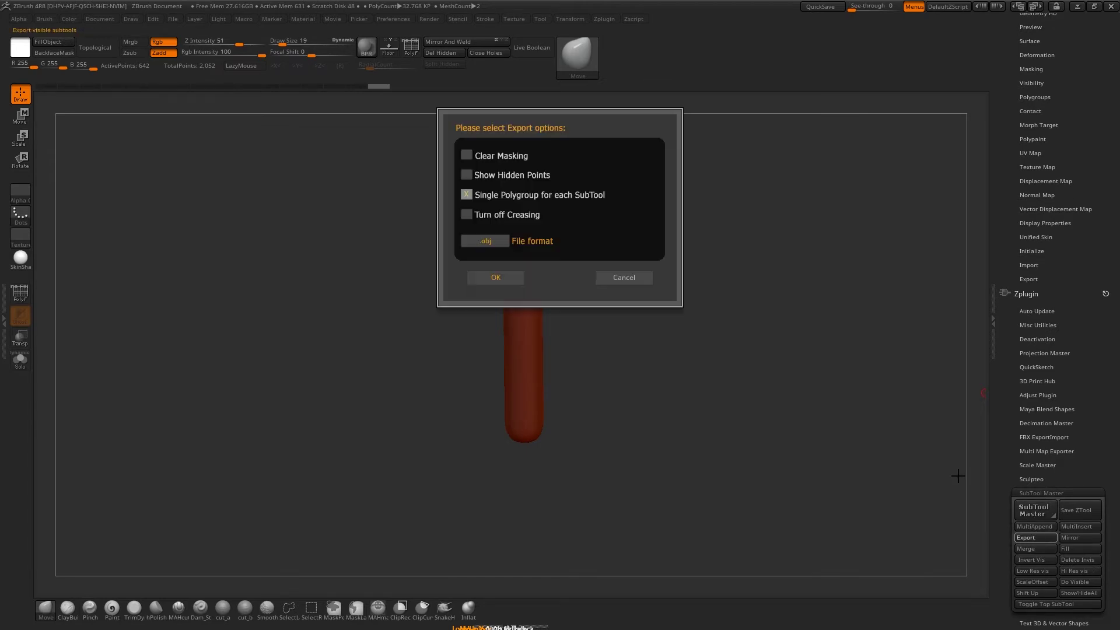
pyautogui.click(498, 279)
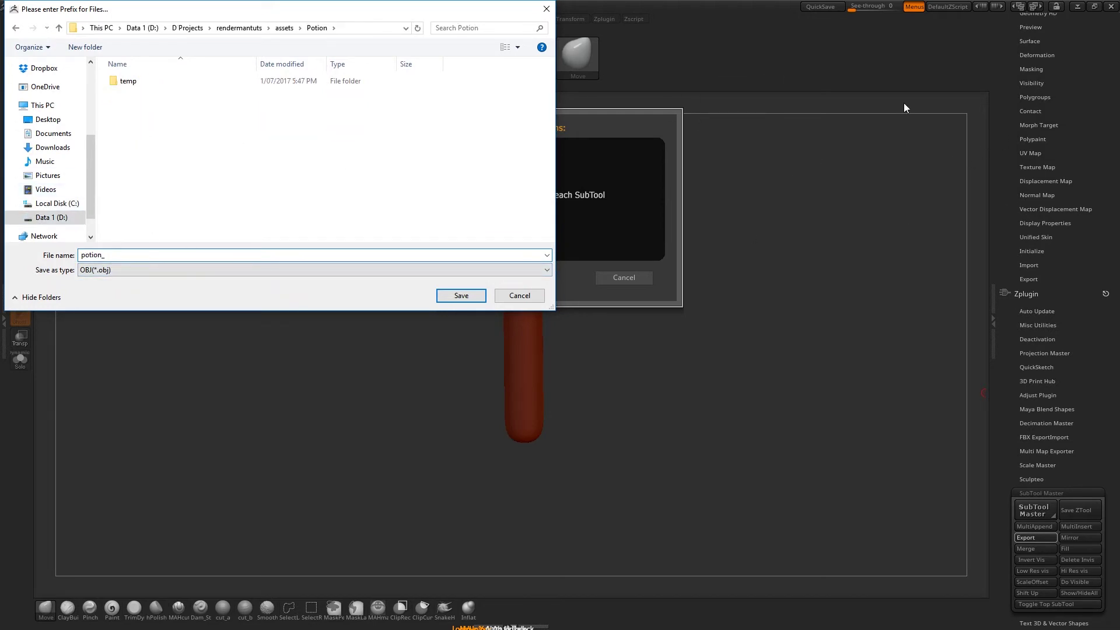
pyautogui.click(478, 296)
pyautogui.keyDown('shift'); pyautogui.moveTo(650, 198); pyautogui.dragTo(649, 192); pyautogui.keyUp('shift')
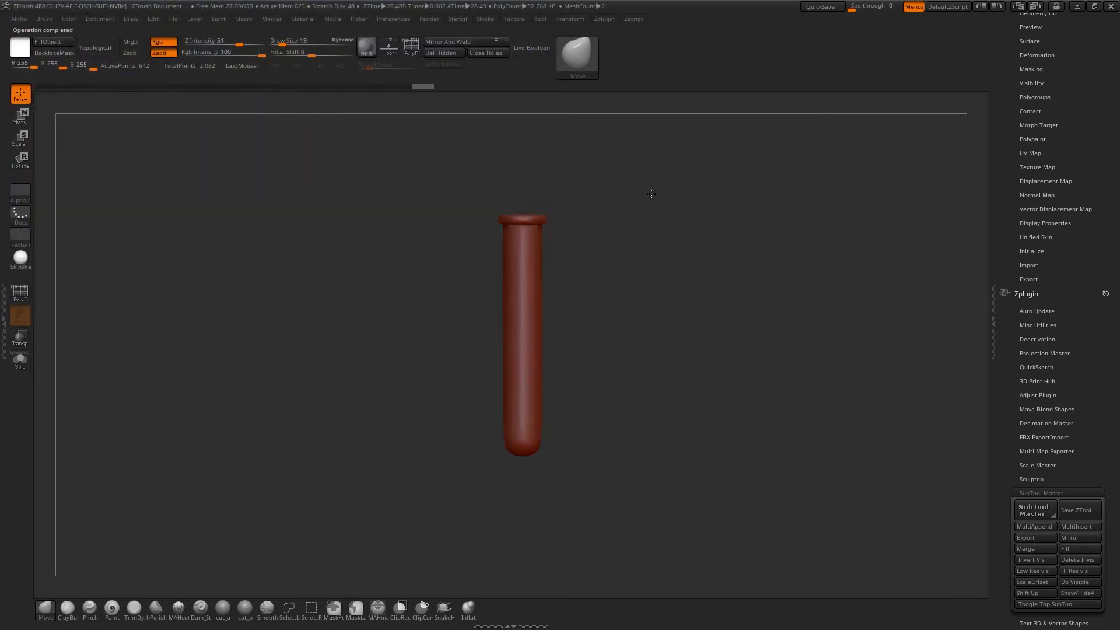
# Switch to Maya and import the potion_Glass and potion_Liquid files from the Potion folder into the scene
pyautogui.click(1080, 7)
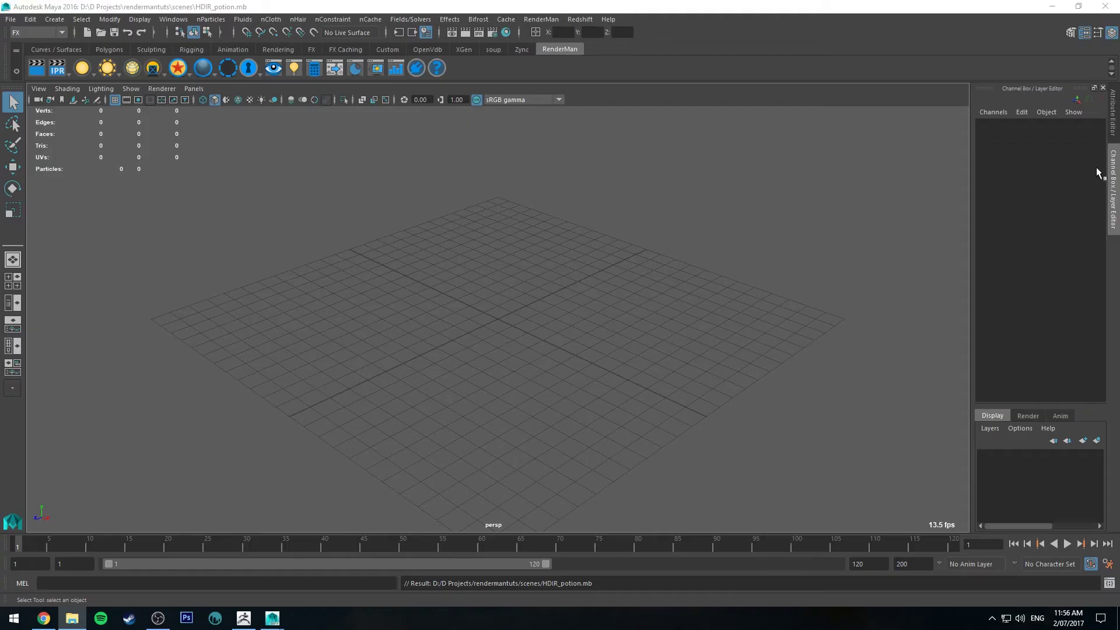
pyautogui.keyDown('alt'); pyautogui.moveTo(576, 306); pyautogui.dragTo(538, 331); pyautogui.keyUp('alt')
pyautogui.keyDown('alt'); pyautogui.moveTo(538, 332); pyautogui.dragTo(549, 280, button='middle'); pyautogui.keyUp('alt')
pyautogui.hotkey('alt', 'Tab')
pyautogui.moveTo(607, 314); pyautogui.dragTo(605, 259)
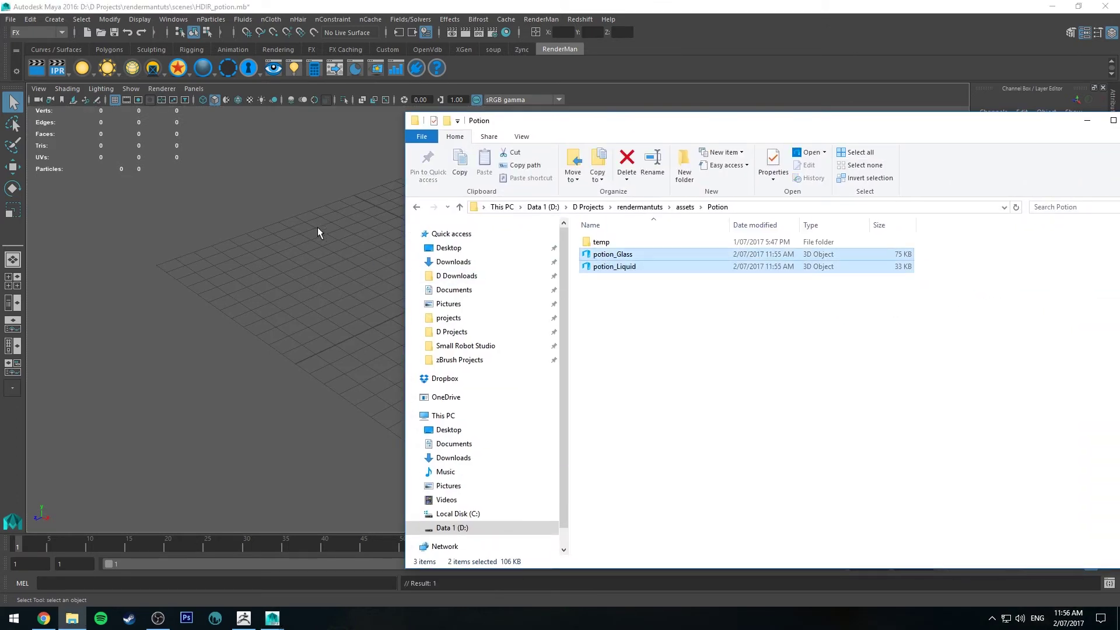
pyautogui.moveTo(944, 121); pyautogui.dragTo(1119, 121)
# Select the imported glass tube, frame it and display the scene in wireframe
pyautogui.click(502, 265)
pyautogui.press('f')
pyautogui.keyDown('alt'); pyautogui.moveTo(525, 262); pyautogui.dragTo(610, 238); pyautogui.keyUp('alt')
pyautogui.keyDown('alt'); pyautogui.moveTo(610, 237); pyautogui.dragTo(603, 234, button='right'); pyautogui.keyUp('alt')
pyautogui.keyDown('alt'); pyautogui.moveTo(602, 233); pyautogui.dragTo(587, 235); pyautogui.keyUp('alt')
pyautogui.click(203, 101)
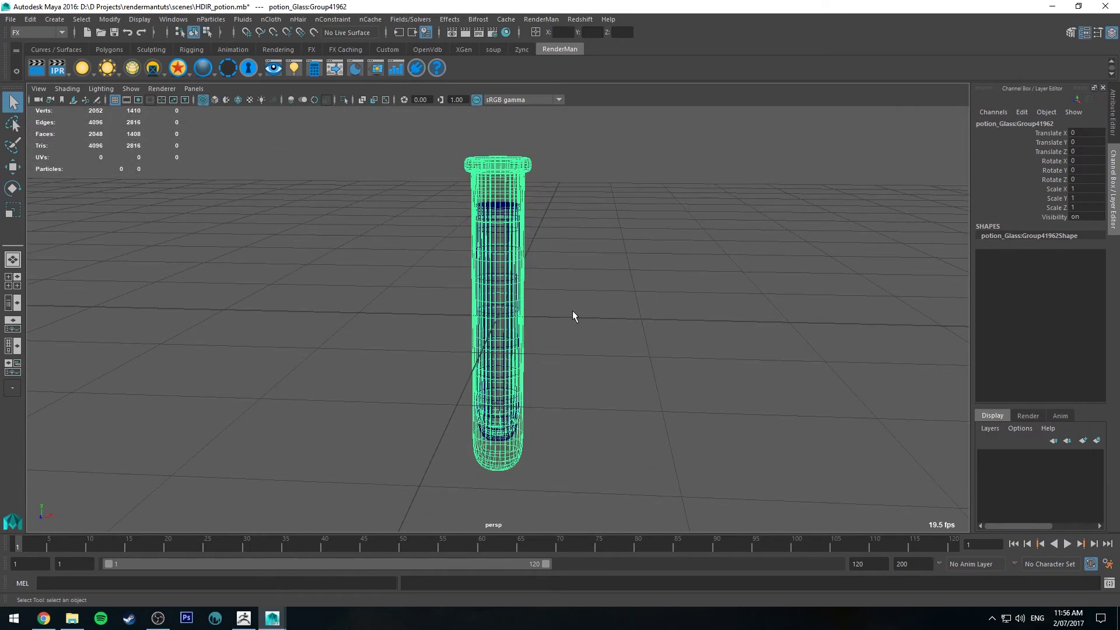
# Examine how the liquid mesh sits against the glass tube's inner wall and rounded bottom
pyautogui.keyDown('alt'); pyautogui.moveTo(587, 282); pyautogui.dragTo(585, 265); pyautogui.keyUp('alt')
pyautogui.keyDown('alt'); pyautogui.moveTo(625, 320); pyautogui.dragTo(733, 480, button='right'); pyautogui.keyUp('alt')
pyautogui.keyDown('alt'); pyautogui.moveTo(652, 266); pyautogui.dragTo(671, 471, button='middle'); pyautogui.keyUp('alt')
pyautogui.keyDown('alt'); pyautogui.moveTo(655, 221); pyautogui.dragTo(701, 440, button='middle'); pyautogui.keyUp('alt')
pyautogui.keyDown('alt'); pyautogui.moveTo(701, 439); pyautogui.dragTo(606, 304); pyautogui.keyUp('alt')
pyautogui.keyDown('alt'); pyautogui.moveTo(707, 255); pyautogui.dragTo(762, 288); pyautogui.keyUp('alt')
pyautogui.keyDown('alt'); pyautogui.moveTo(675, 312); pyautogui.dragTo(595, 309); pyautogui.keyUp('alt')
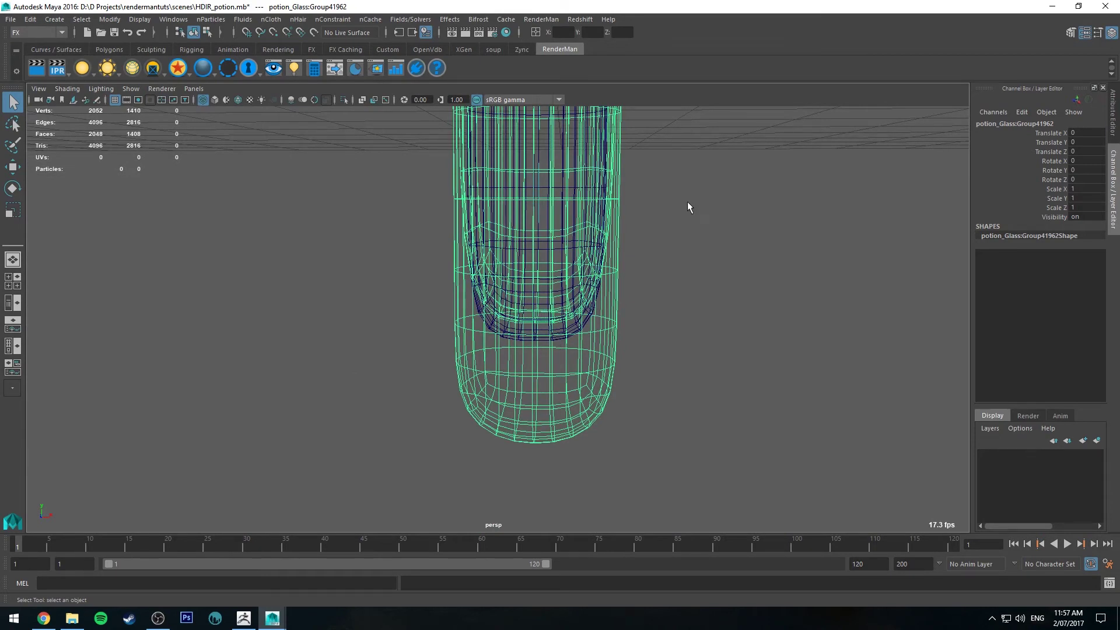
pyautogui.keyDown('alt'); pyautogui.moveTo(687, 207); pyautogui.dragTo(669, 341); pyautogui.keyUp('alt')
pyautogui.moveTo(634, 255); pyautogui.dragTo(688, 238, button='right')
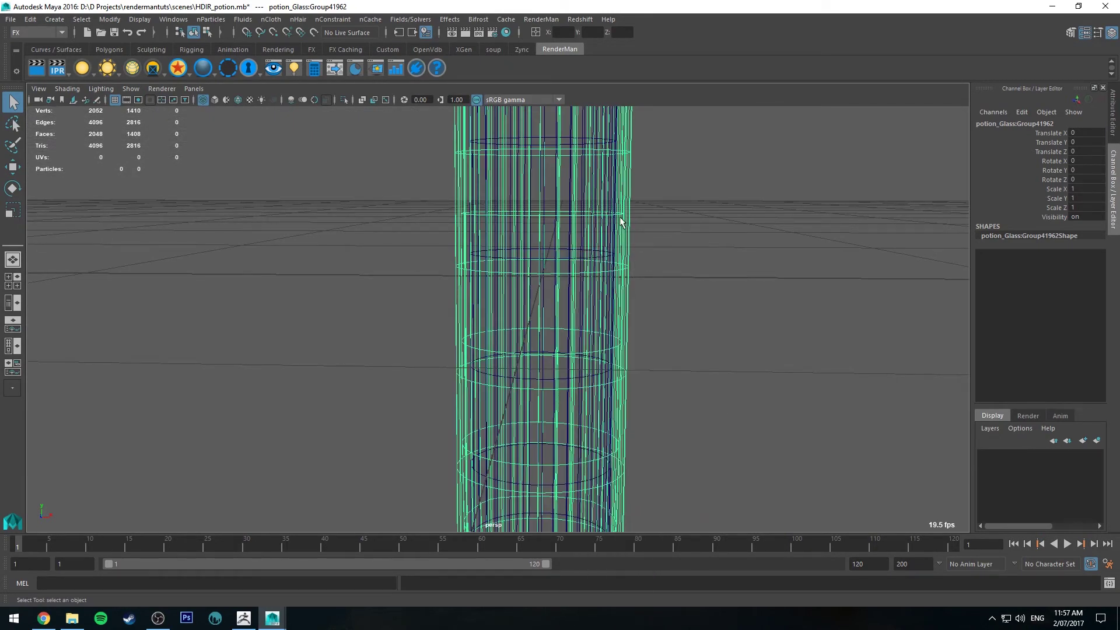
# Create a display layer, add the selected glass tube to it and set the layer to reference
pyautogui.click(1085, 441)
pyautogui.rightClick(1039, 457)
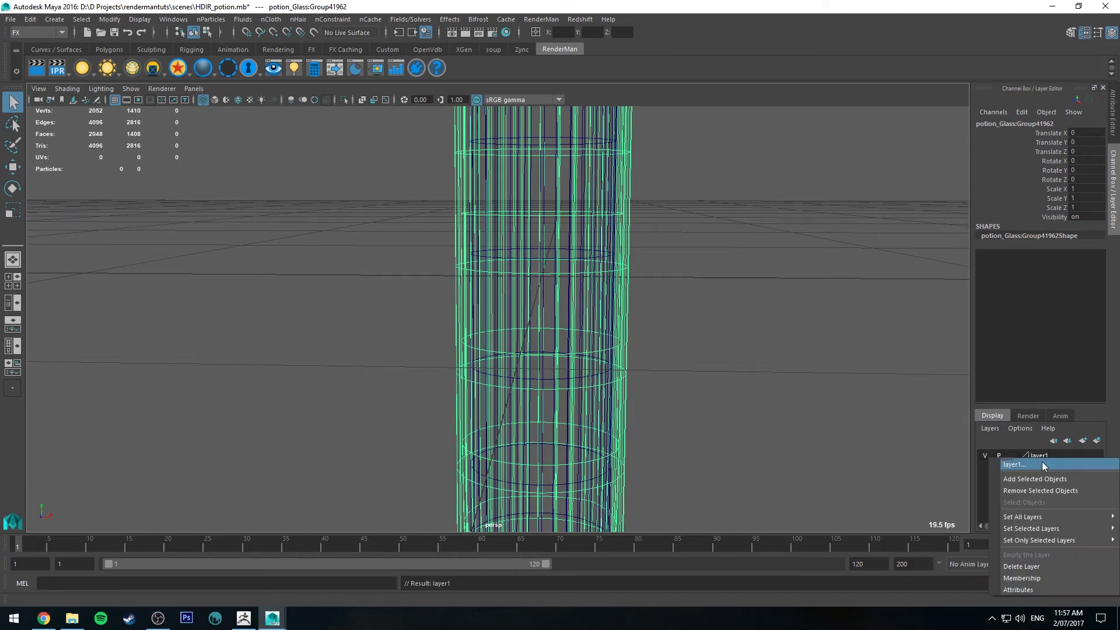
pyautogui.click(1044, 478)
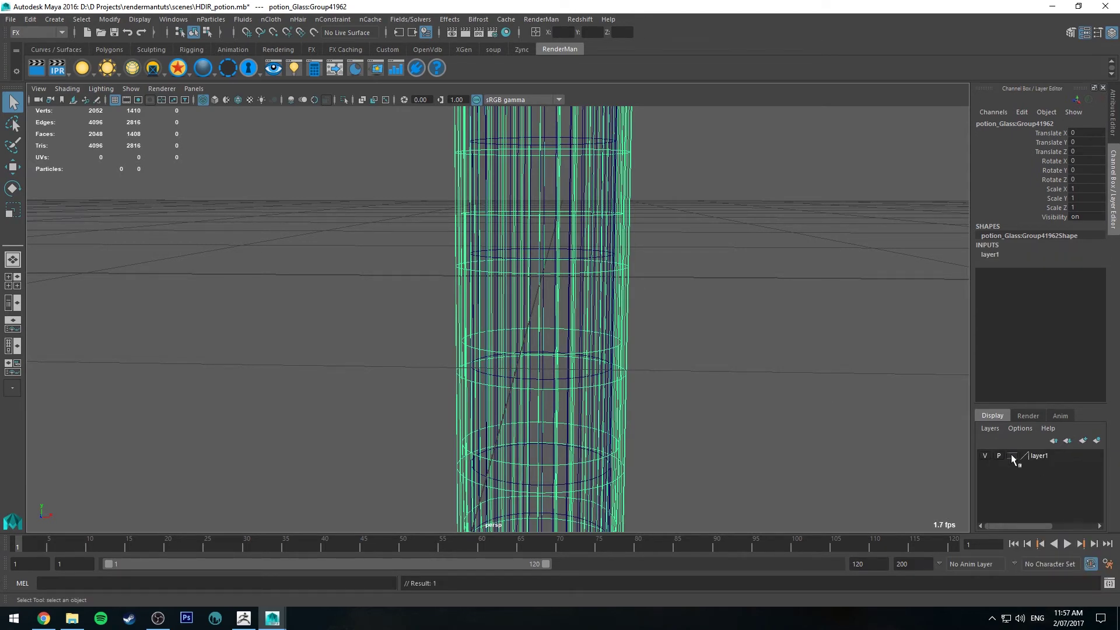
pyautogui.click(701, 209)
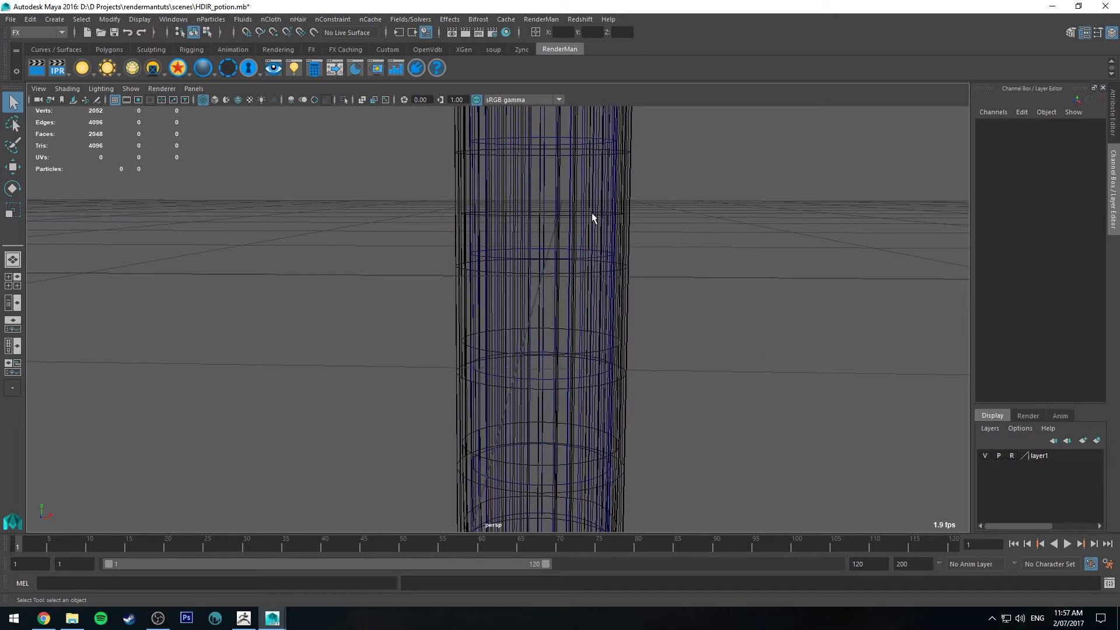
# Select the liquid mesh and examine its gap to the glass from the rim down
pyautogui.click(544, 217)
pyautogui.scroll(-3, 639, 213)
pyautogui.keyDown('alt'); pyautogui.moveTo(639, 213); pyautogui.dragTo(611, 429, button='middle'); pyautogui.keyUp('alt')
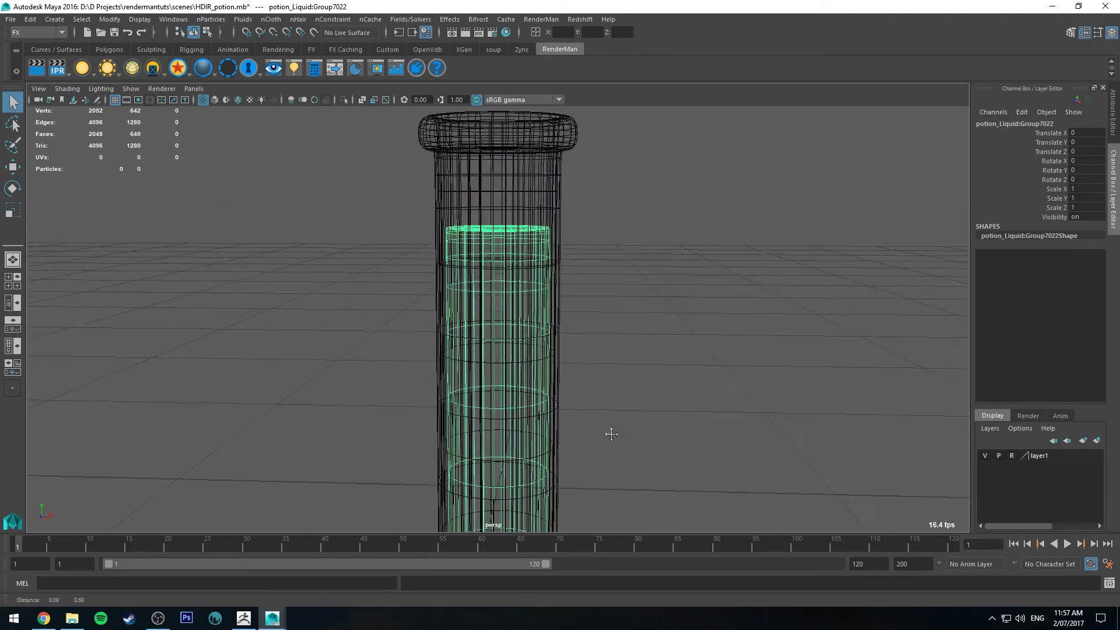
pyautogui.keyDown('alt'); pyautogui.moveTo(617, 360); pyautogui.dragTo(653, 464, button='middle'); pyautogui.keyUp('alt')
pyautogui.keyDown('alt'); pyautogui.moveTo(662, 421); pyautogui.dragTo(659, 193, button='middle'); pyautogui.keyUp('alt')
pyautogui.keyDown('alt'); pyautogui.moveTo(665, 400); pyautogui.dragTo(672, 390, button='middle'); pyautogui.keyUp('alt')
# Scale the liquid mesh uniformly to about 1.123 in the four-view layout so it fills the tube's width
pyautogui.press('space')
pyautogui.press('space')
pyautogui.press('f')
pyautogui.click(676, 327)
pyautogui.scroll(5, 781, 459)
pyautogui.keyDown('alt'); pyautogui.moveTo(821, 490); pyautogui.dragTo(821, 339, button='middle'); pyautogui.keyUp('alt')
pyautogui.keyDown('alt'); pyautogui.moveTo(821, 340); pyautogui.dragTo(732, 427, button='right'); pyautogui.keyUp('alt')
pyautogui.keyDown('alt'); pyautogui.moveTo(760, 443); pyautogui.dragTo(768, 516, button='middle'); pyautogui.keyUp('alt')
pyautogui.keyDown('alt'); pyautogui.moveTo(685, 402); pyautogui.dragTo(800, 470, button='right'); pyautogui.keyUp('alt')
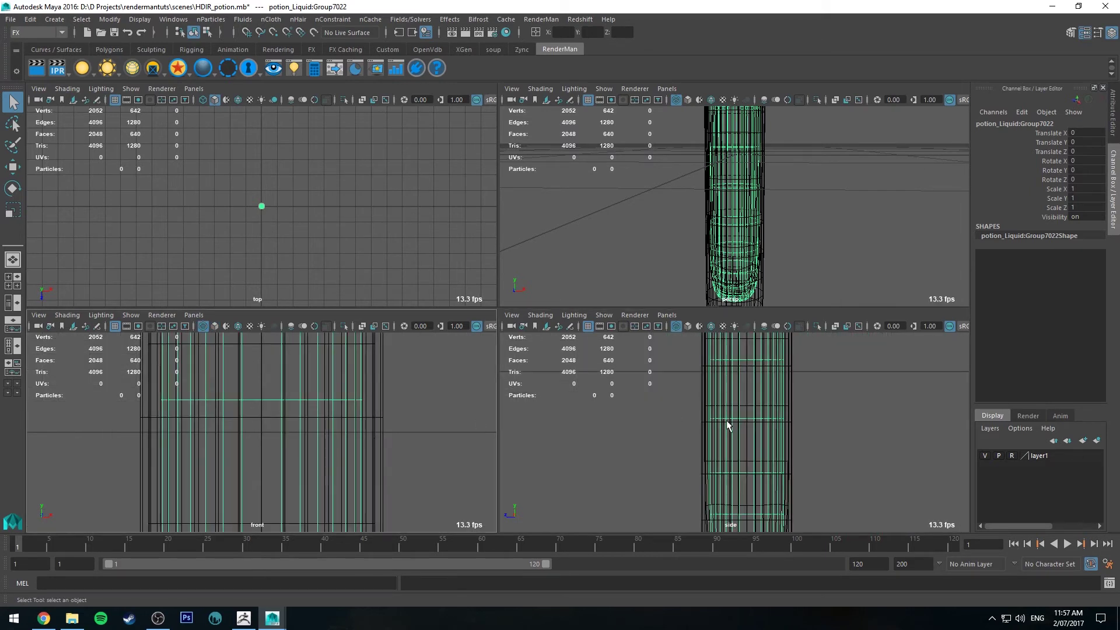
pyautogui.press('e')
pyautogui.press('r')
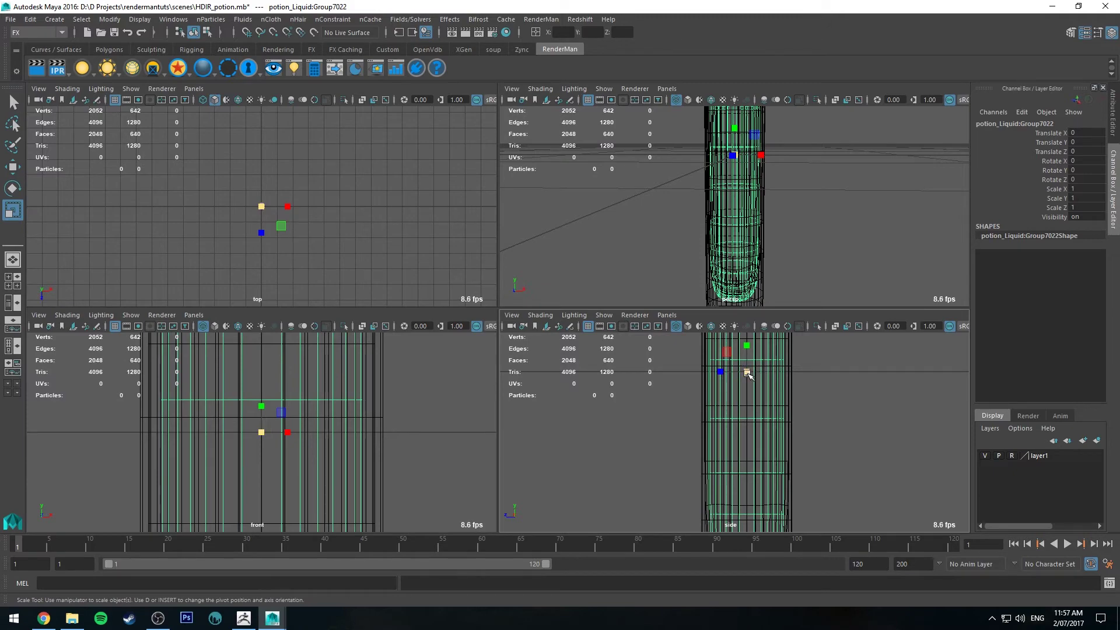
pyautogui.moveTo(747, 374); pyautogui.dragTo(775, 397)
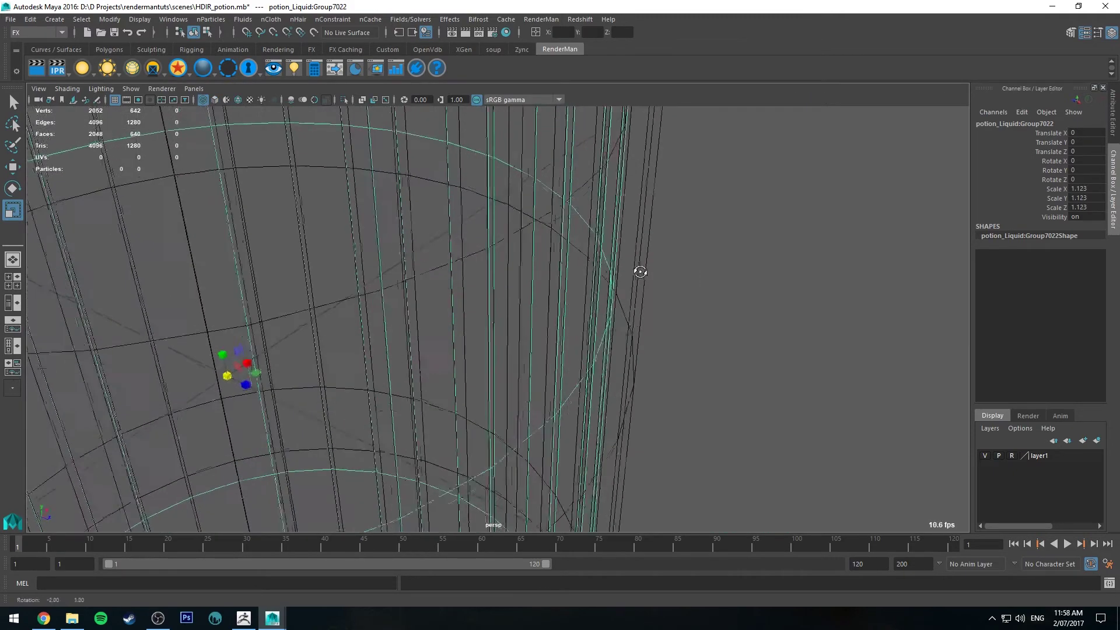
# Check the scaled liquid's sides and bottom against the inner surface of the glass
pyautogui.keyDown('alt'); pyautogui.moveTo(640, 271); pyautogui.dragTo(580, 268); pyautogui.keyUp('alt')
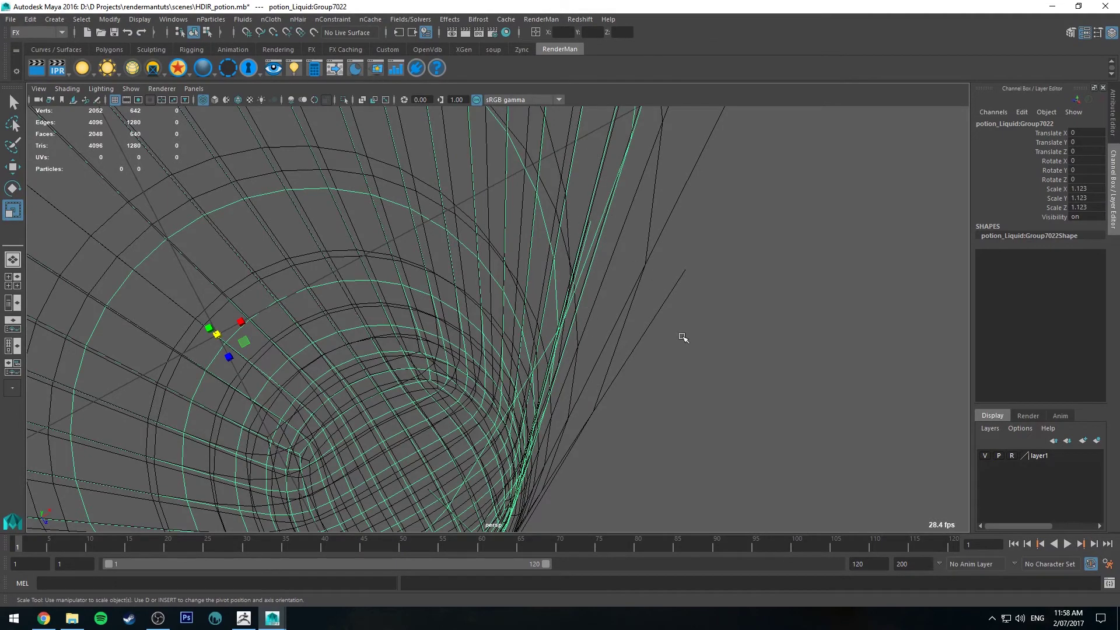
pyautogui.keyDown('alt'); pyautogui.moveTo(697, 337); pyautogui.dragTo(658, 309); pyautogui.keyUp('alt')
pyautogui.keyDown('alt'); pyautogui.moveTo(589, 309); pyautogui.dragTo(628, 317); pyautogui.keyUp('alt')
pyautogui.scroll(-8, 652, 313)
pyautogui.keyDown('alt'); pyautogui.moveTo(696, 418); pyautogui.dragTo(596, 269); pyautogui.keyUp('alt')
pyautogui.keyDown('alt'); pyautogui.moveTo(586, 359); pyautogui.dragTo(636, 194, button='middle'); pyautogui.keyUp('alt')
pyautogui.keyDown('alt'); pyautogui.moveTo(615, 274); pyautogui.dragTo(729, 398, button='right'); pyautogui.keyUp('alt')
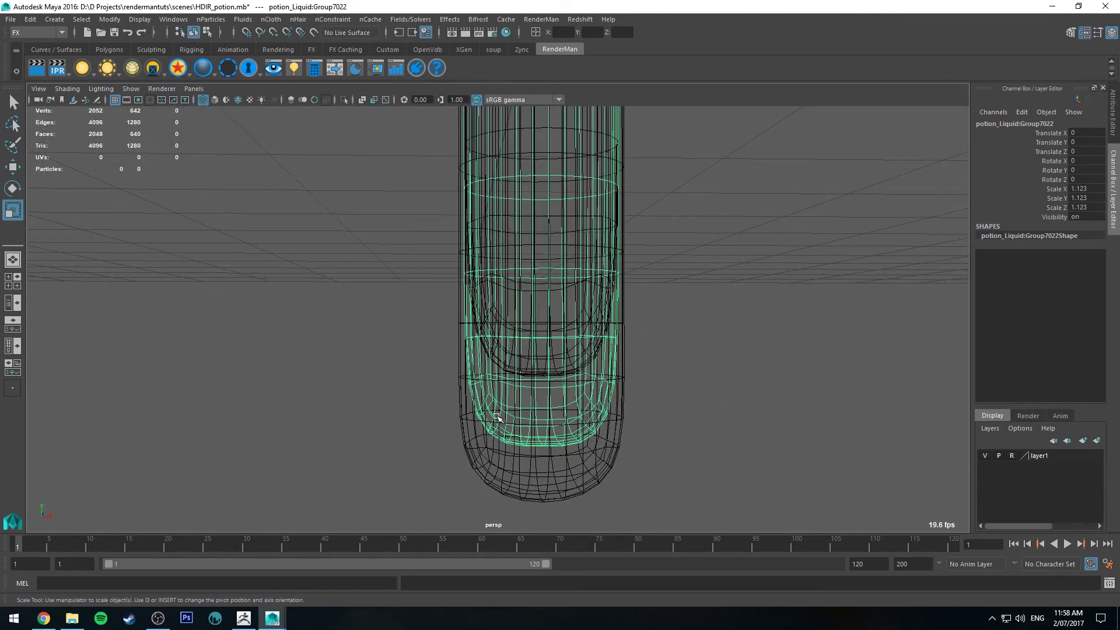
# Move the vertices of the liquid's rounded lower end up to the glass's inner bottom and return to object mode
pyautogui.moveTo(497, 416); pyautogui.dragTo(445, 257, button='right')
pyautogui.moveTo(372, 498); pyautogui.dragTo(698, 236)
pyautogui.press('w')
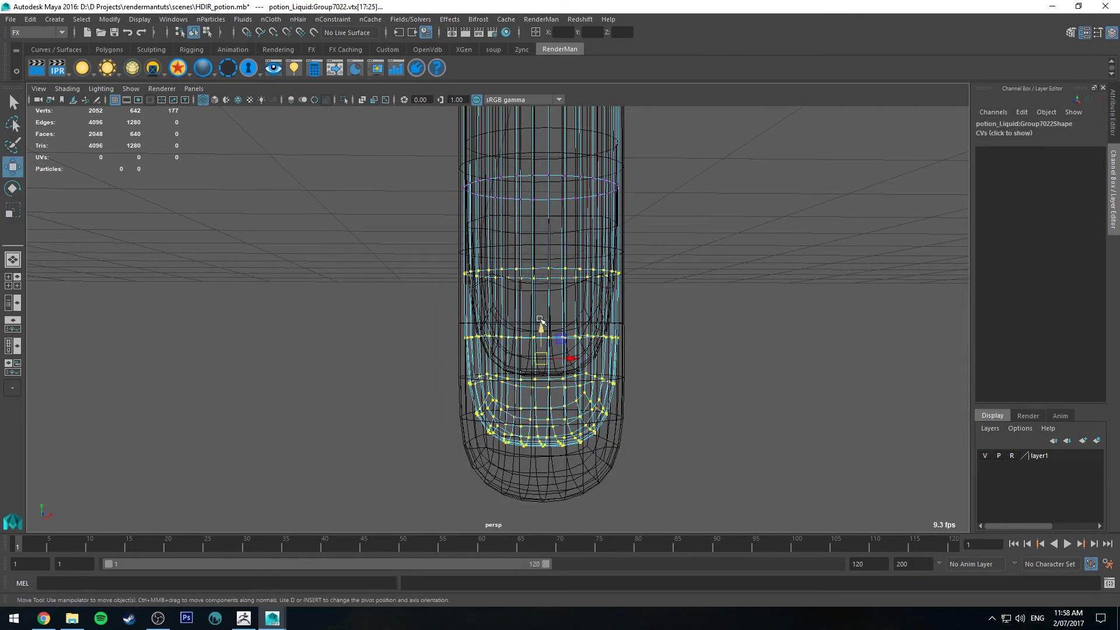
pyautogui.moveTo(541, 324); pyautogui.dragTo(540, 264)
pyautogui.keyDown('alt'); pyautogui.moveTo(715, 233); pyautogui.dragTo(720, 230); pyautogui.keyUp('alt')
pyautogui.moveTo(548, 263)
pyautogui.mouseDown()
pyautogui.moveTo(542, 251)
pyautogui.moveTo(542, 260)
pyautogui.mouseUp()
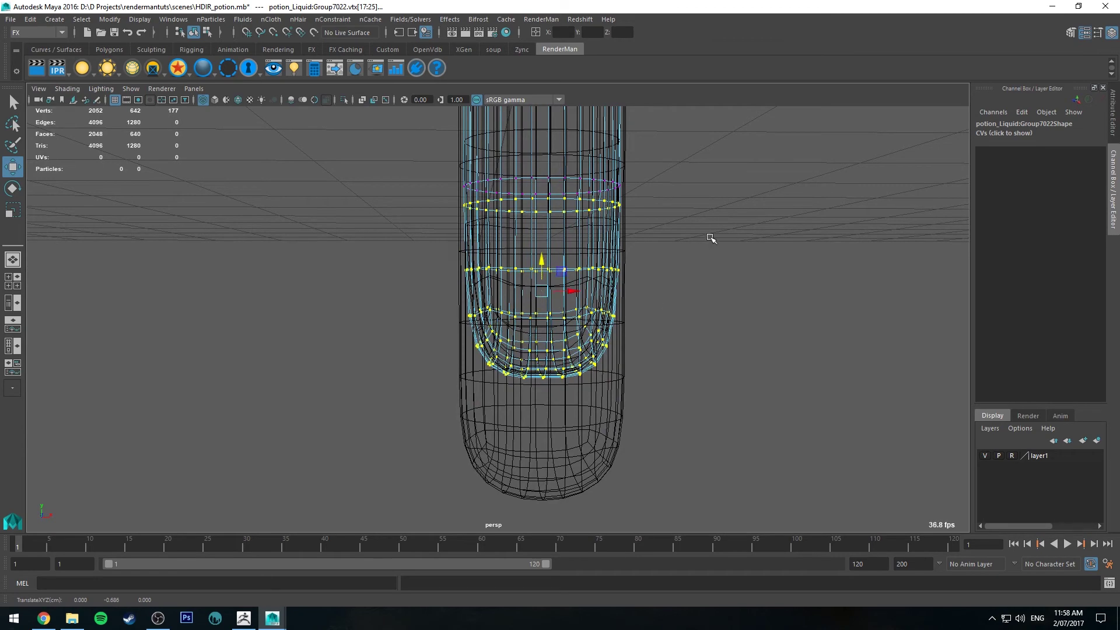
pyautogui.keyDown('alt'); pyautogui.moveTo(710, 238); pyautogui.dragTo(710, 300); pyautogui.keyUp('alt')
pyautogui.keyDown('alt'); pyautogui.moveTo(710, 300); pyautogui.dragTo(561, 115, button='right'); pyautogui.keyUp('alt')
pyautogui.keyDown('alt'); pyautogui.moveTo(612, 216); pyautogui.dragTo(616, 242, button='middle'); pyautogui.keyUp('alt')
pyautogui.moveTo(616, 243); pyautogui.dragTo(656, 214, button='right')
pyautogui.keyDown('alt'); pyautogui.moveTo(665, 215); pyautogui.dragTo(607, 304); pyautogui.keyUp('alt')
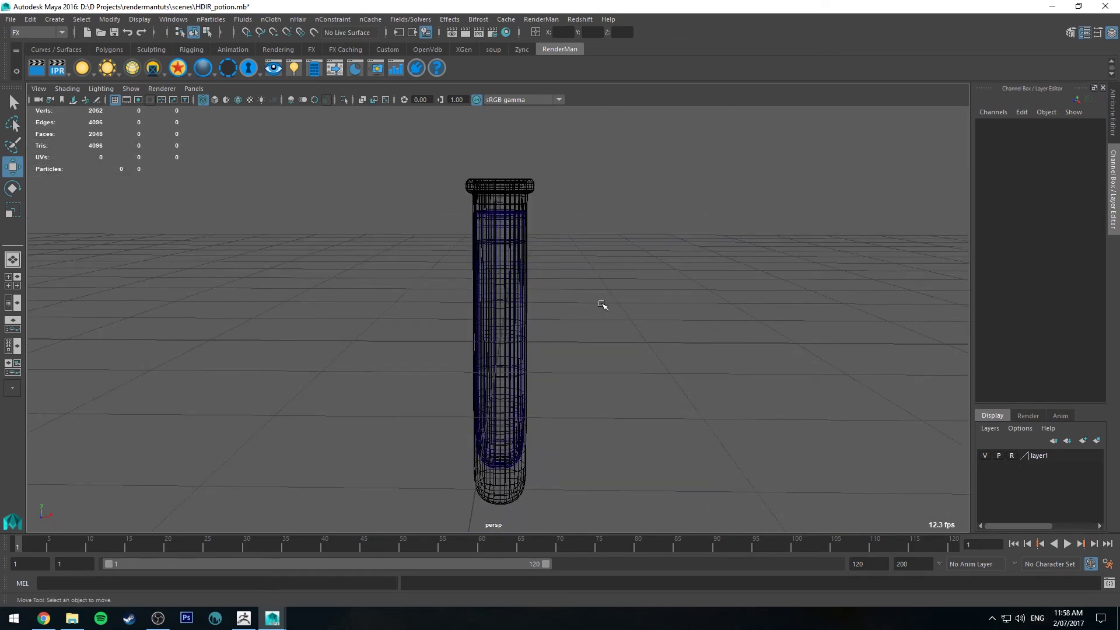
# Take the glass layer out of reference mode and turn on smooth mesh preview for the glass and liquid in shaded display
pyautogui.press('3')
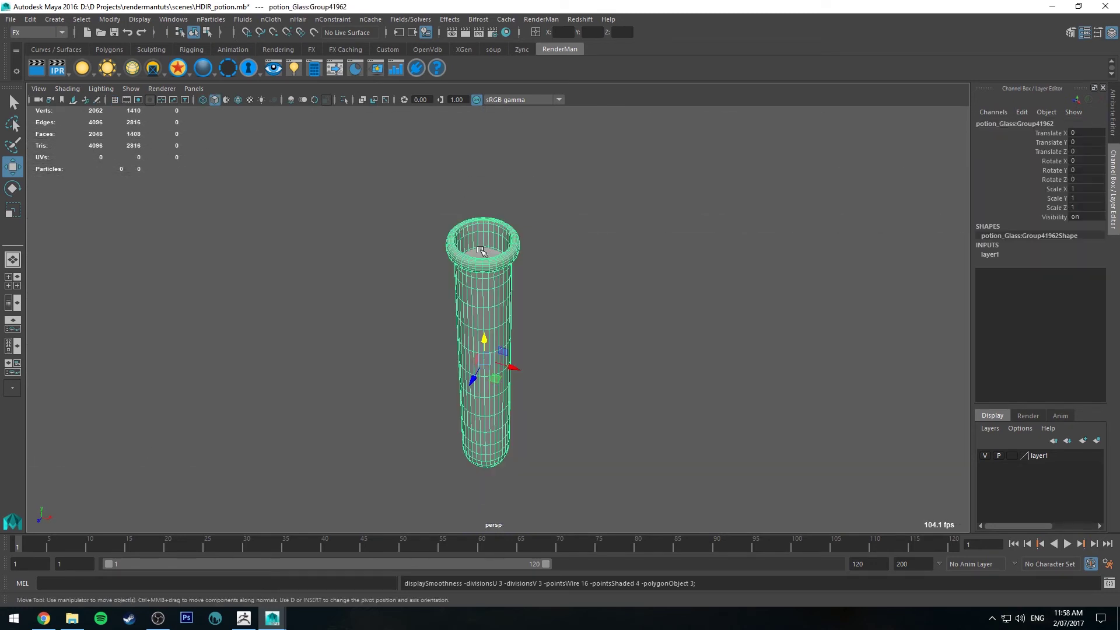
pyautogui.press('5')
pyautogui.click(484, 253)
pyautogui.press('3')
pyautogui.click(576, 326)
pyautogui.keyDown('alt'); pyautogui.moveTo(577, 353); pyautogui.dragTo(599, 292); pyautogui.keyUp('alt')
pyautogui.keyDown('alt'); pyautogui.moveTo(374, 161); pyautogui.dragTo(110, 104); pyautogui.keyUp('alt')
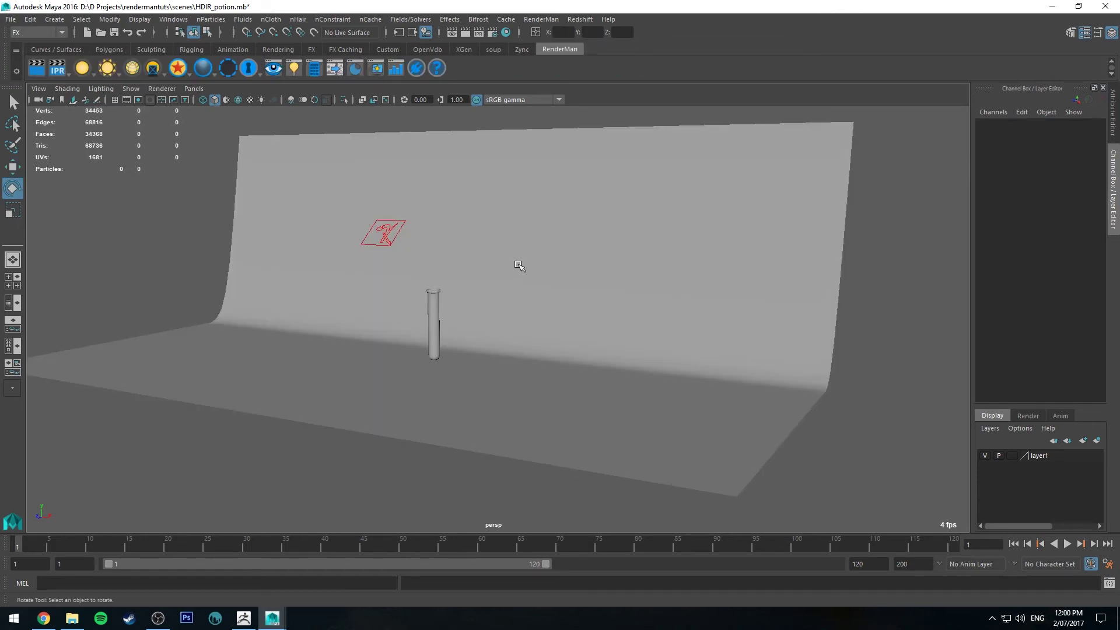
# Select the rectangular light above the tube and examine its intensity attributes
pyautogui.click(517, 263)
pyautogui.click(394, 233)
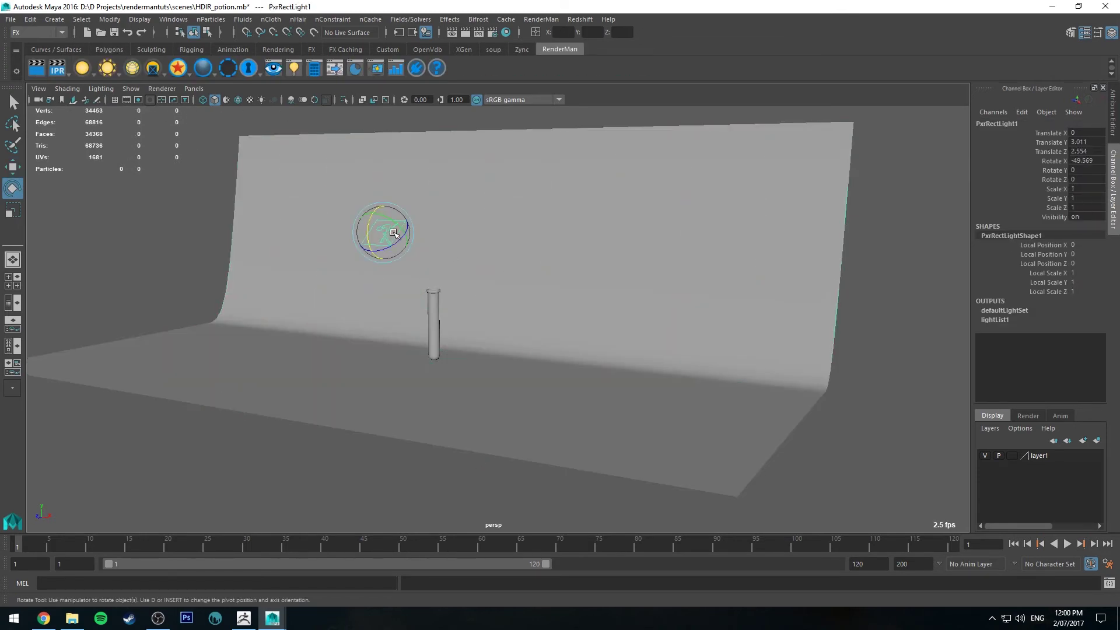
pyautogui.click(1115, 134)
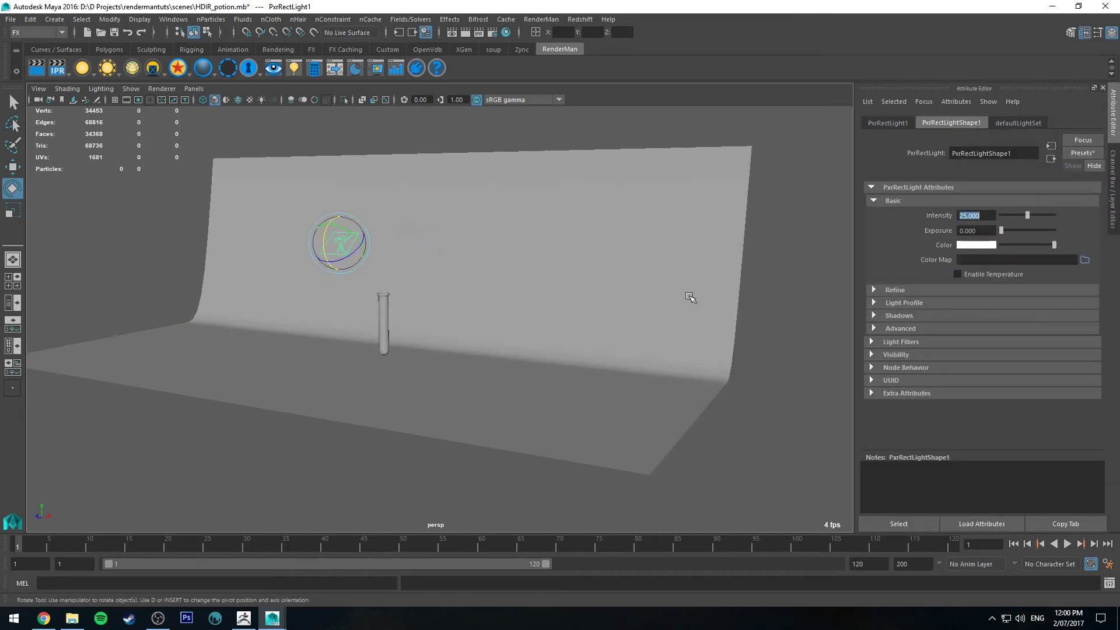
# Assign a new PxrSurface material to the glass tube and open the Hypershade
pyautogui.keyDown('alt'); pyautogui.moveTo(437, 356); pyautogui.dragTo(602, 415, button='right'); pyautogui.keyUp('alt')
pyautogui.keyDown('alt'); pyautogui.moveTo(318, 291); pyautogui.dragTo(578, 352, button='middle'); pyautogui.keyUp('alt')
pyautogui.keyDown('alt'); pyautogui.moveTo(578, 353); pyautogui.dragTo(619, 347, button='right'); pyautogui.keyUp('alt')
pyautogui.keyDown('alt'); pyautogui.moveTo(620, 347); pyautogui.dragTo(567, 307, button='middle'); pyautogui.keyUp('alt')
pyautogui.keyDown('alt'); pyautogui.moveTo(567, 308); pyautogui.dragTo(529, 313); pyautogui.keyUp('alt')
pyautogui.click(505, 244)
pyautogui.press('q')
pyautogui.click(177, 68)
pyautogui.click(505, 32)
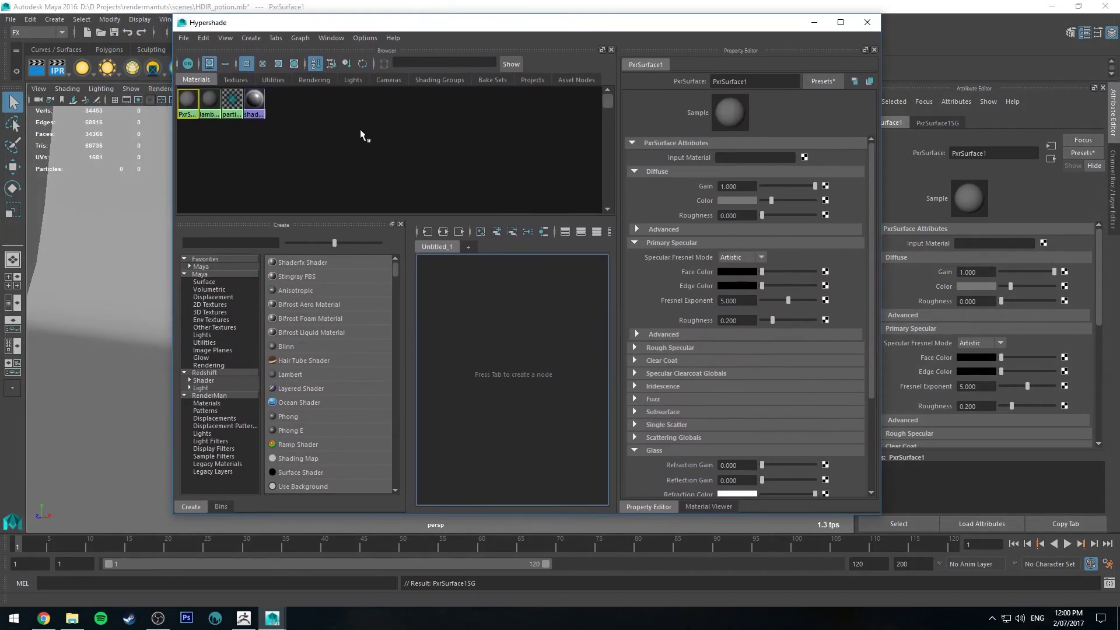
# Rename the glass tube's material to PxrGlass
pyautogui.moveTo(749, 81); pyautogui.dragTo(724, 107)
pyautogui.write('PxrGlass')
pyautogui.press('Return')
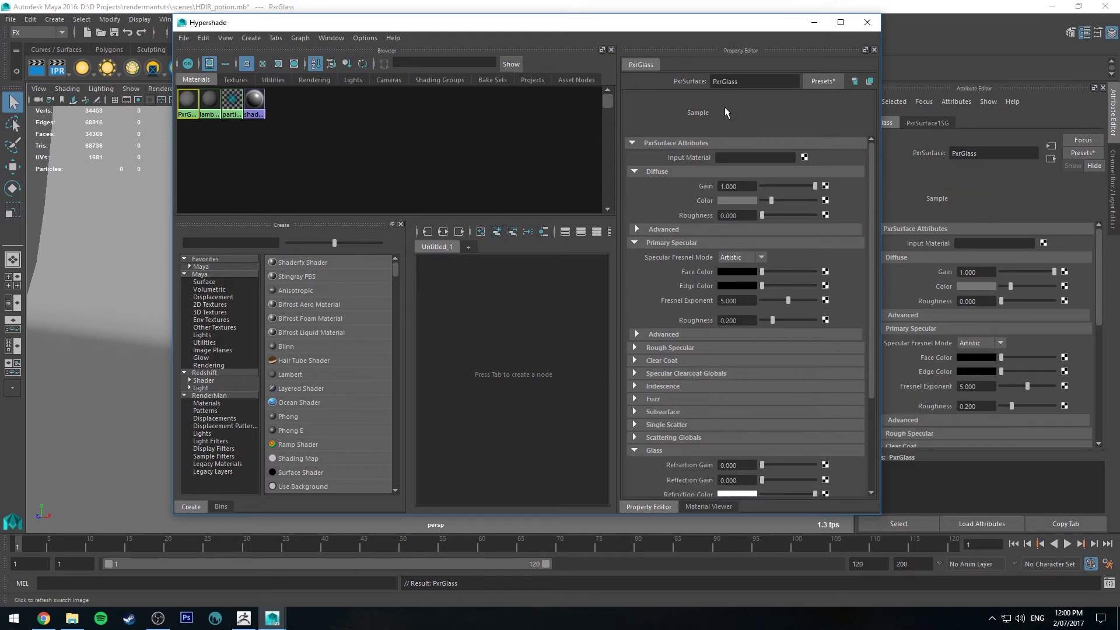
# Set PxrGlass's diffuse gain to 0 and its glass refraction and reflection gains to 1, and expand the advanced glass settings
pyautogui.scroll(-3, 670, 313)
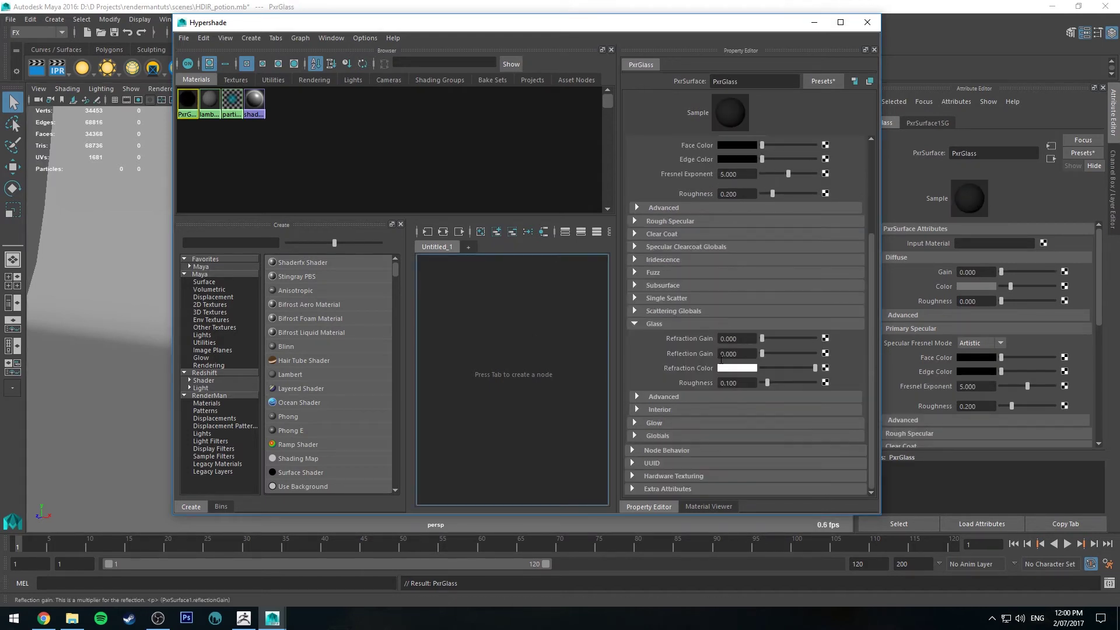
pyautogui.moveTo(762, 338); pyautogui.dragTo(845, 354)
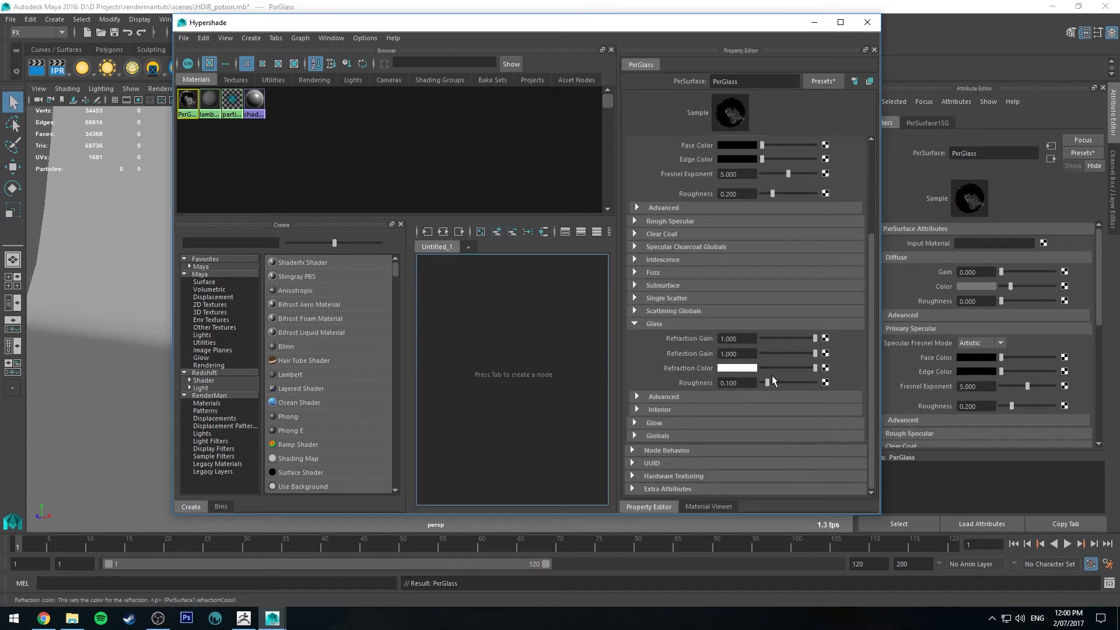
pyautogui.click(665, 397)
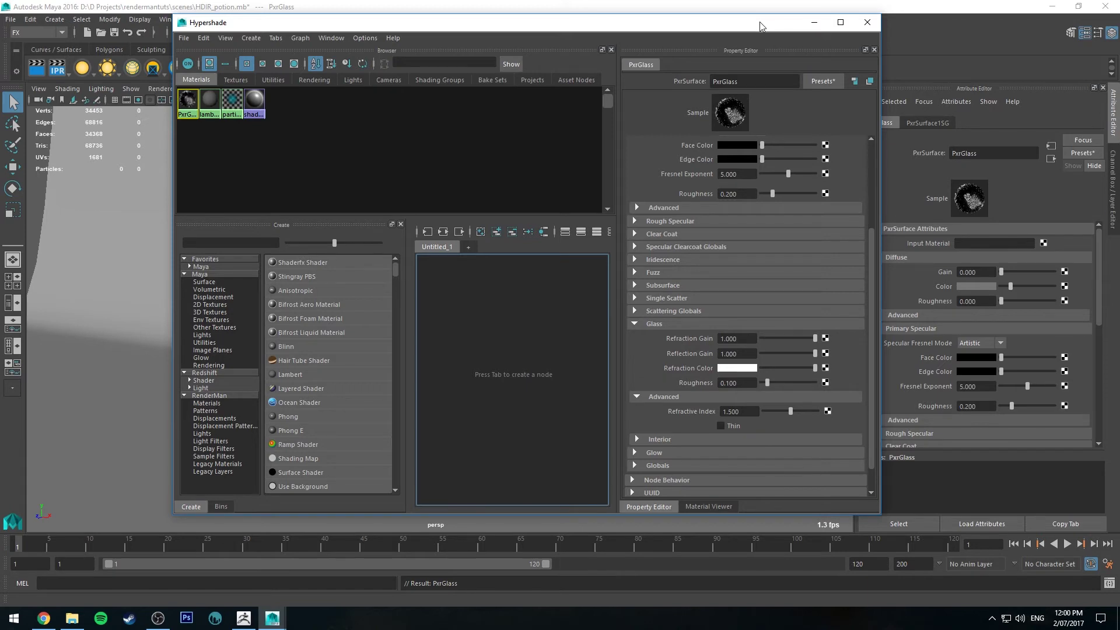
# Select the liquid inside the glass tube and assign it a new PxrSurface material
pyautogui.moveTo(760, 27); pyautogui.dragTo(0, 175)
pyautogui.keyDown('alt'); pyautogui.moveTo(545, 237); pyautogui.dragTo(552, 295); pyautogui.keyUp('alt')
pyautogui.click(499, 415)
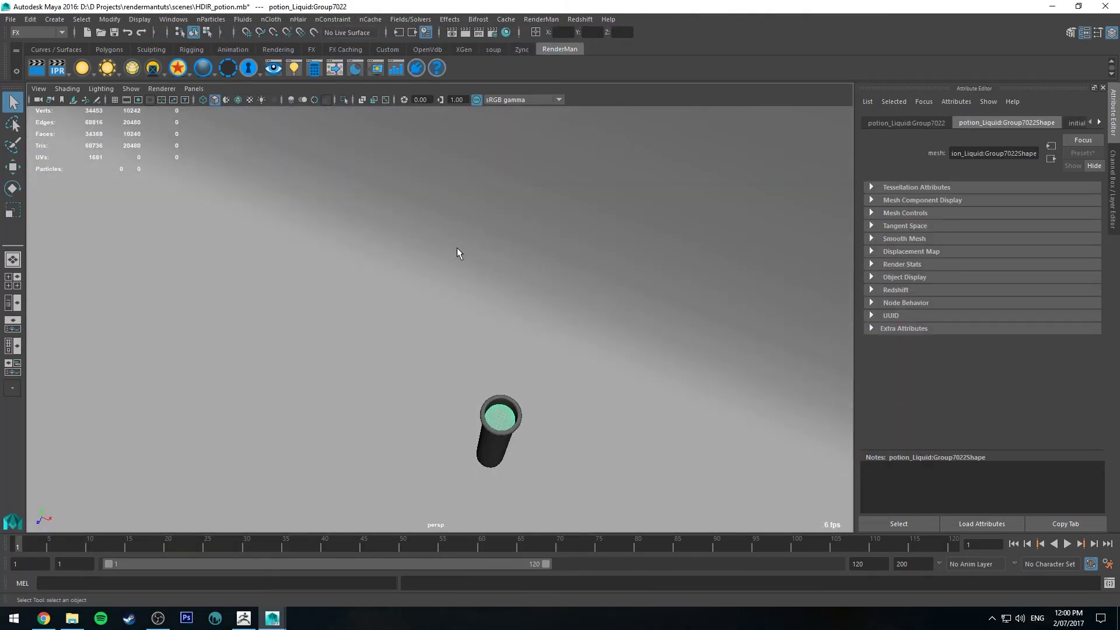
pyautogui.click(153, 68)
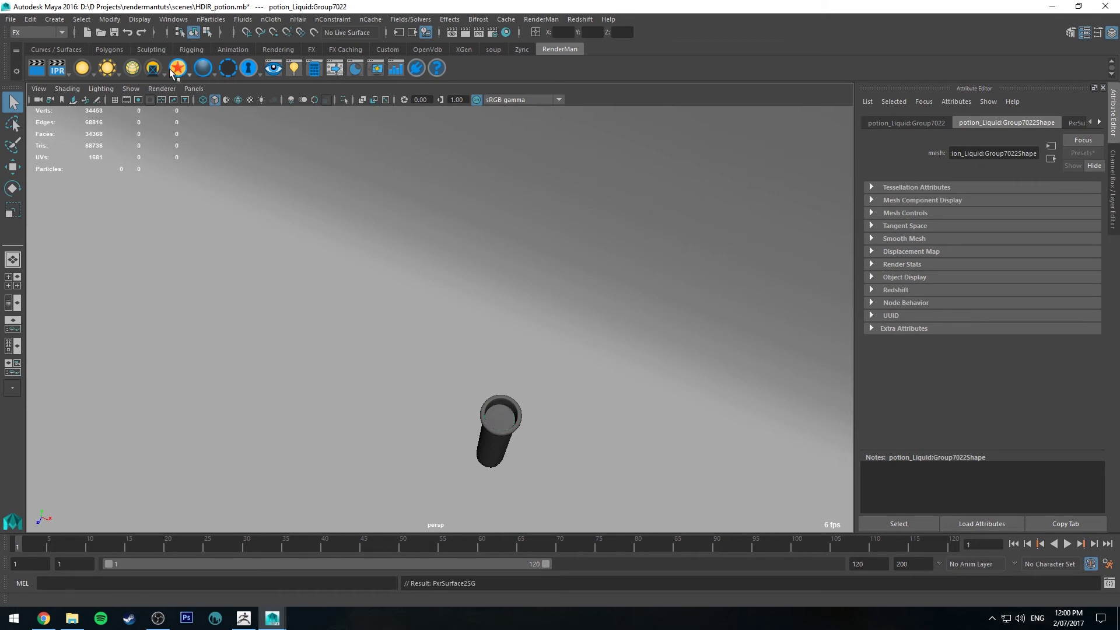
# Rename the liquid's new material to PxrLiquid in the Hypershade
pyautogui.moveTo(635, 166); pyautogui.dragTo(719, 62)
pyautogui.moveTo(787, 121); pyautogui.dragTo(770, 139)
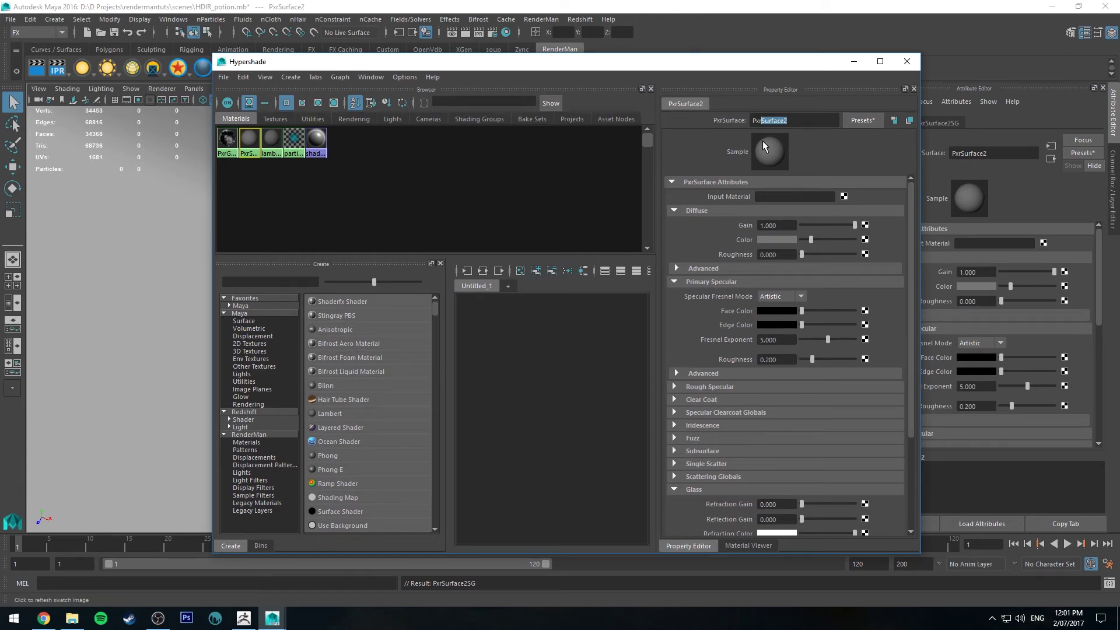
pyautogui.write('Liquid')
pyautogui.press('Return')
pyautogui.moveTo(768, 69); pyautogui.dragTo(0, 99)
# Select the liquid mesh again and set the diffuse gain of its PxrLiquid material to 0
pyautogui.keyDown('alt'); pyautogui.moveTo(474, 264); pyautogui.dragTo(537, 319); pyautogui.keyUp('alt')
pyautogui.keyDown('alt'); pyautogui.moveTo(537, 320); pyautogui.dragTo(494, 243, button='middle'); pyautogui.keyUp('alt')
pyautogui.keyDown('alt'); pyautogui.moveTo(494, 243); pyautogui.dragTo(618, 257, button='right'); pyautogui.keyUp('alt')
pyautogui.keyDown('alt'); pyautogui.moveTo(619, 257); pyautogui.dragTo(537, 280); pyautogui.keyUp('alt')
pyautogui.click(482, 297)
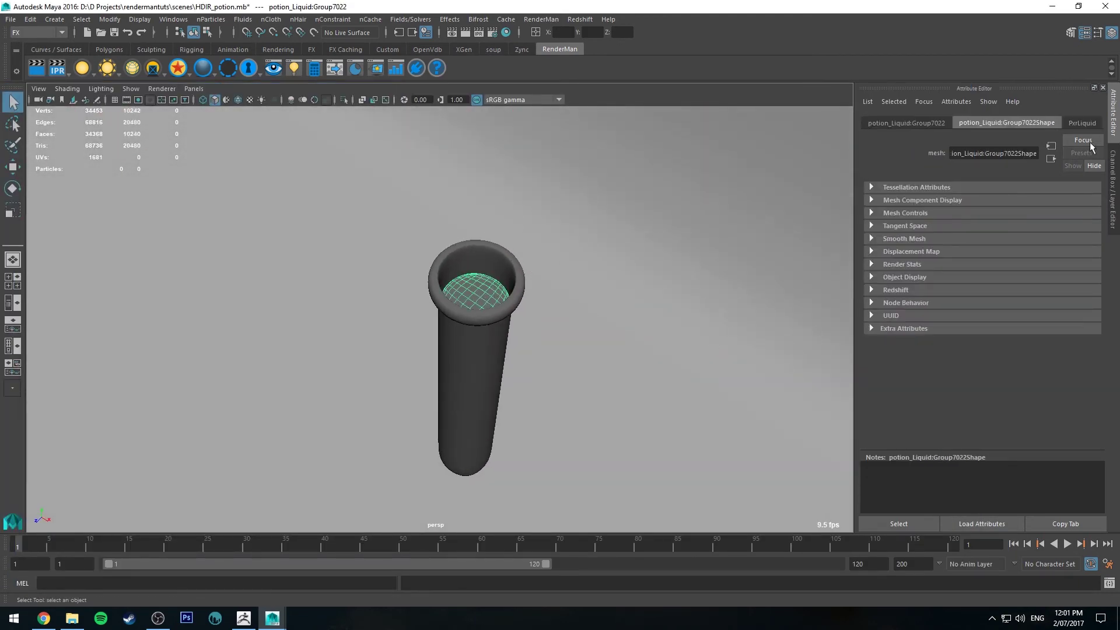
pyautogui.click(1082, 123)
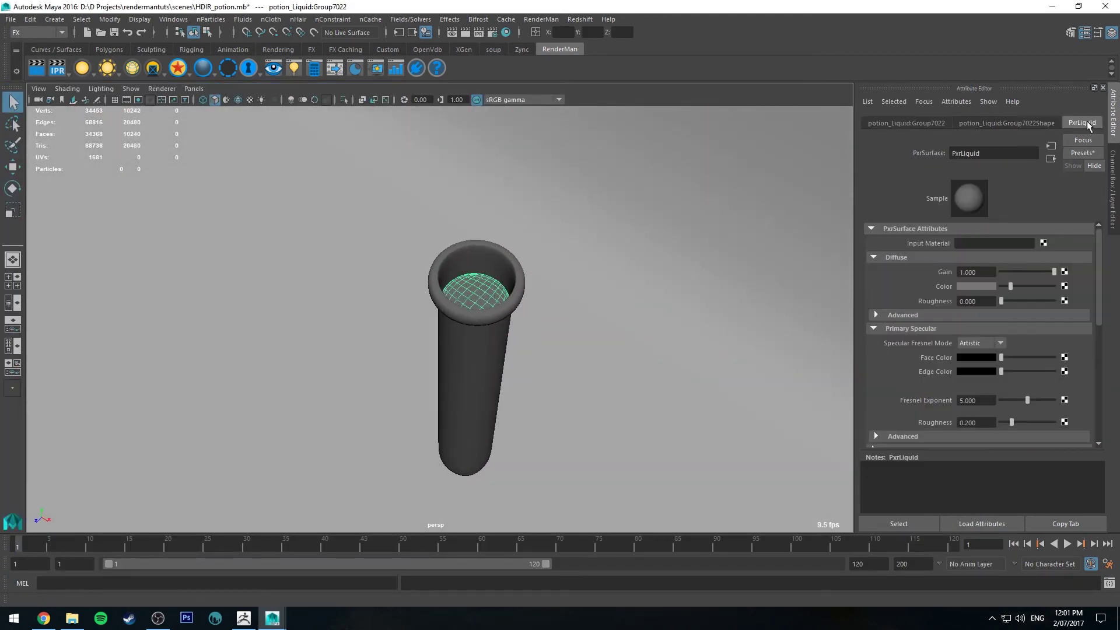
pyautogui.click(1005, 270)
# Set PxrLiquid's glass refraction gain and reflection gain to 1
pyautogui.scroll(-3, 901, 234)
pyautogui.scroll(-3, 902, 236)
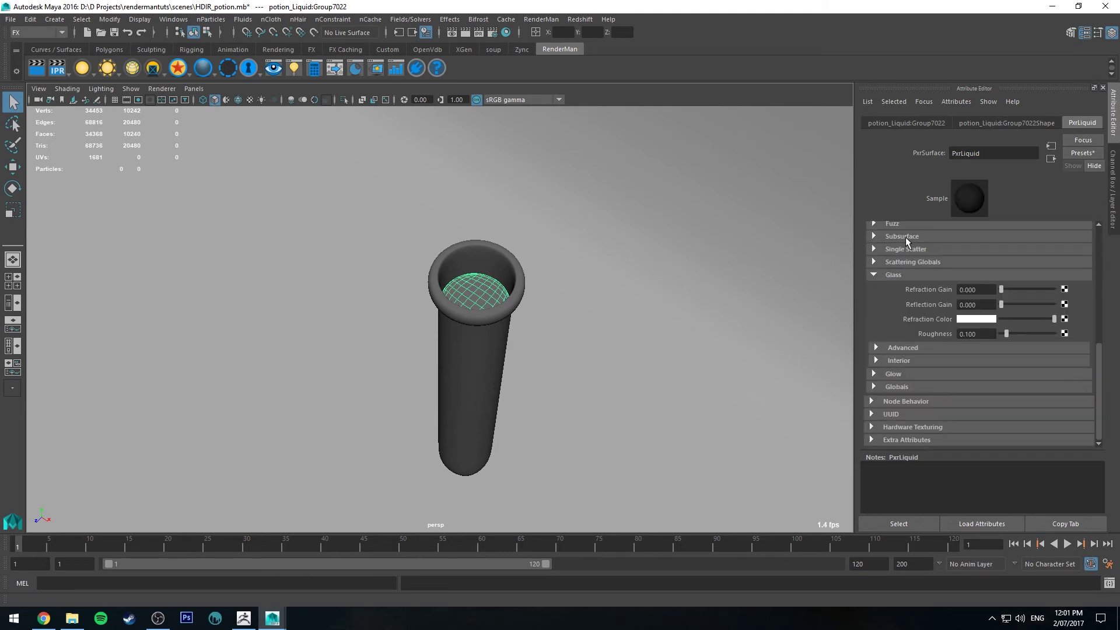
pyautogui.moveTo(1002, 289); pyautogui.dragTo(1055, 305)
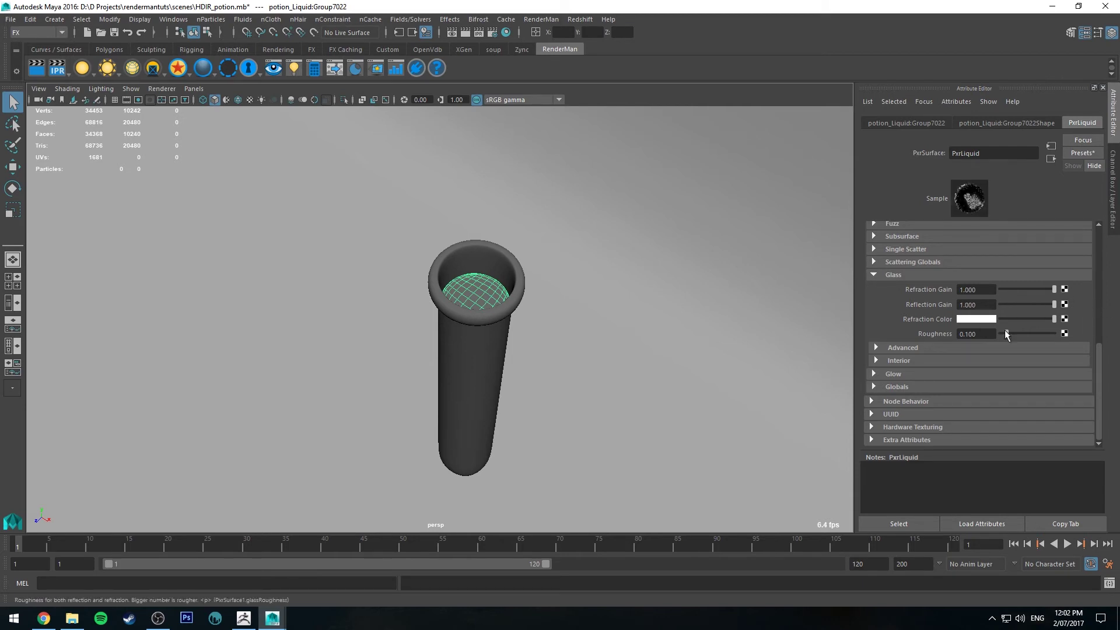
# Change PxrLiquid's glass refraction color from white to a light pinkish purple
pyautogui.click(989, 320)
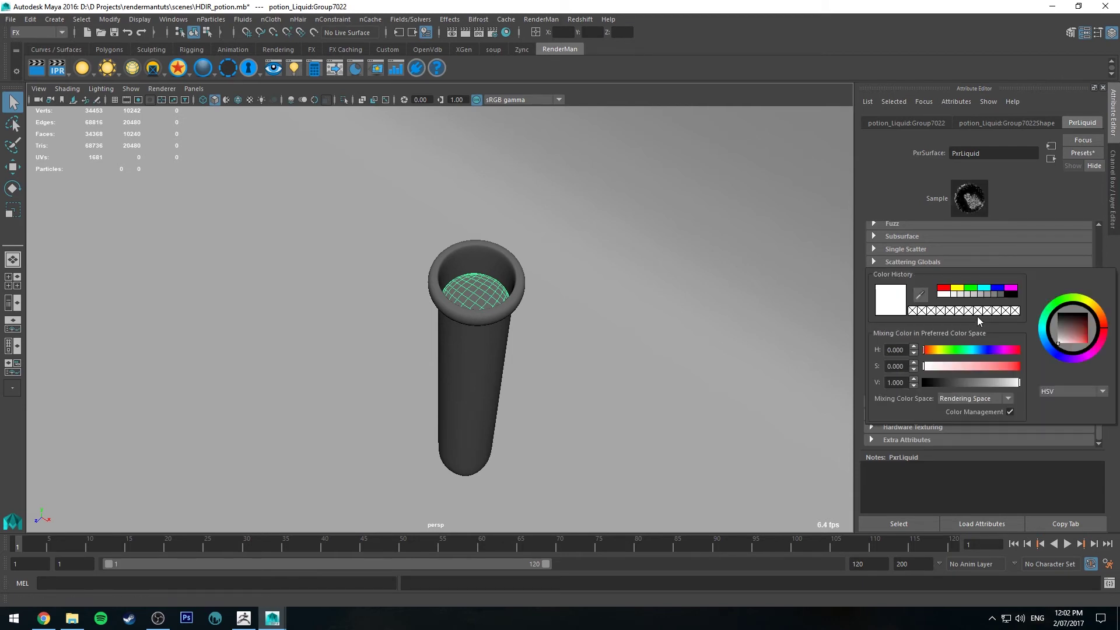
pyautogui.click(1085, 359)
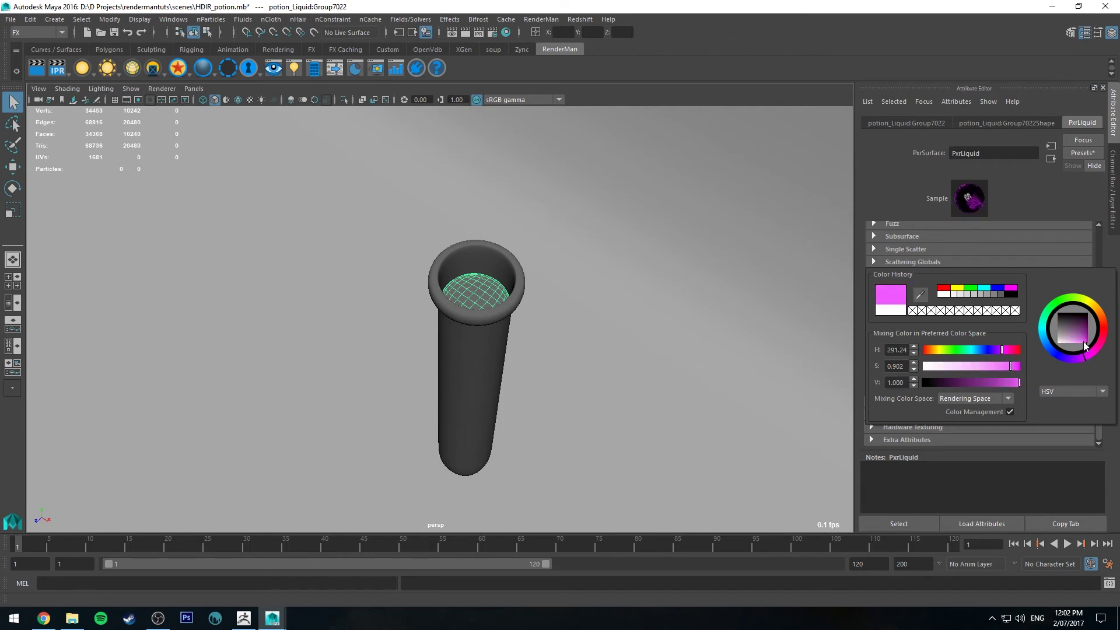
pyautogui.moveTo(1086, 347); pyautogui.dragTo(1082, 357)
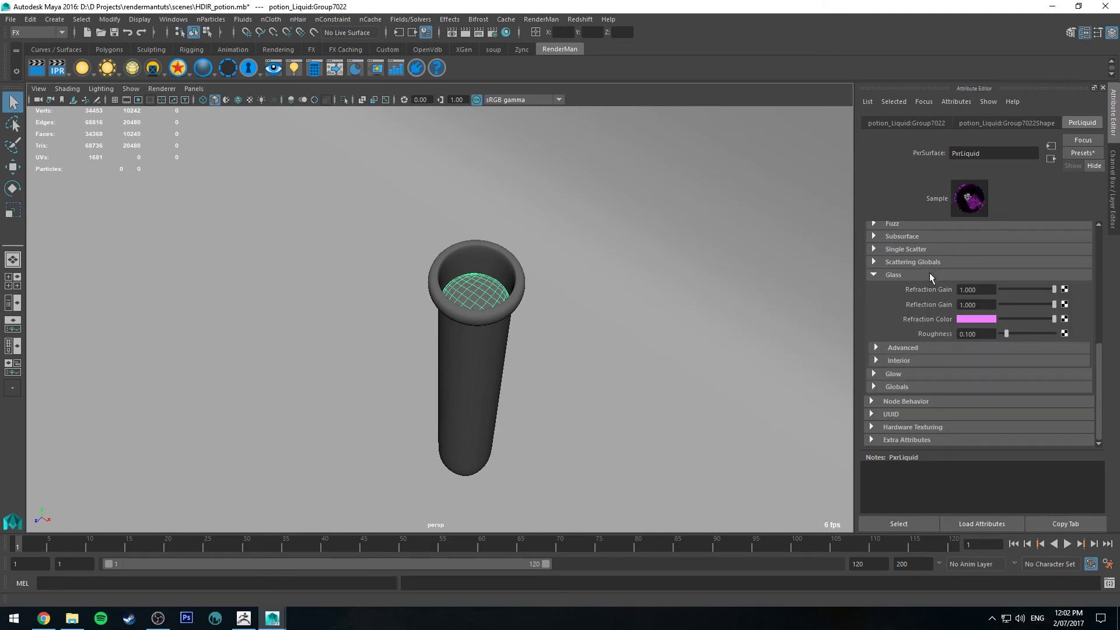
# Give PxrLiquid a glow with the same pinkish purple color and a gain of 0.5
pyautogui.click(890, 371)
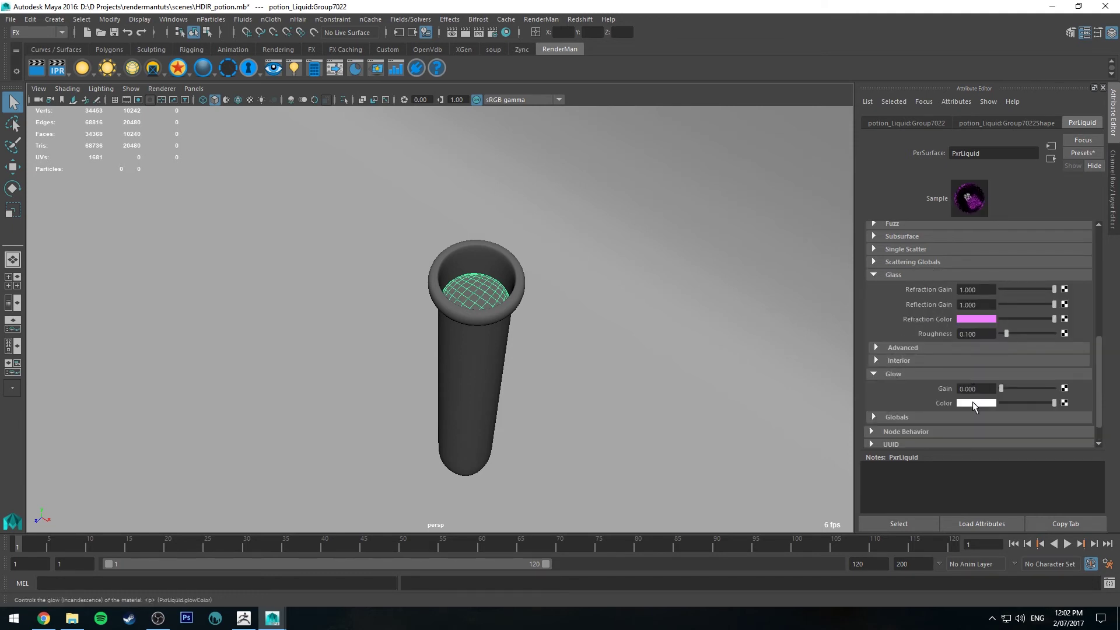
pyautogui.click(974, 402)
pyautogui.click(896, 396)
pyautogui.click(988, 387)
pyautogui.write('.5')
pyautogui.press('Return')
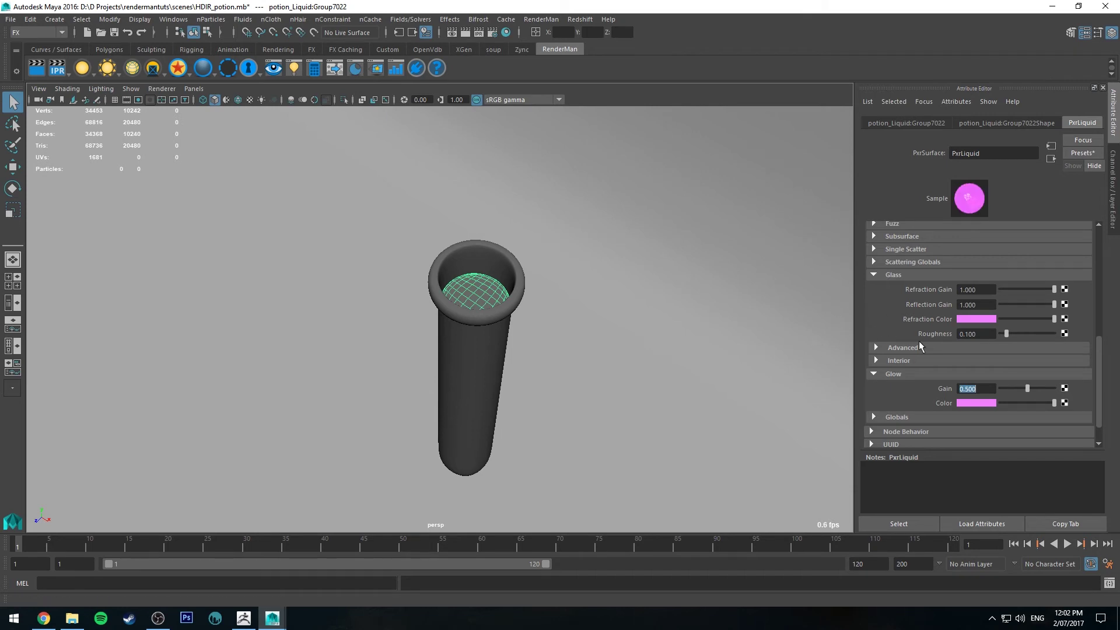
# Check the tube and its glowing liquid from several angles in an IPR render
pyautogui.keyDown('alt'); pyautogui.moveTo(803, 232); pyautogui.dragTo(525, 242); pyautogui.keyUp('alt')
pyautogui.keyDown('alt'); pyautogui.moveTo(525, 242); pyautogui.dragTo(525, 298, button='right'); pyautogui.keyUp('alt')
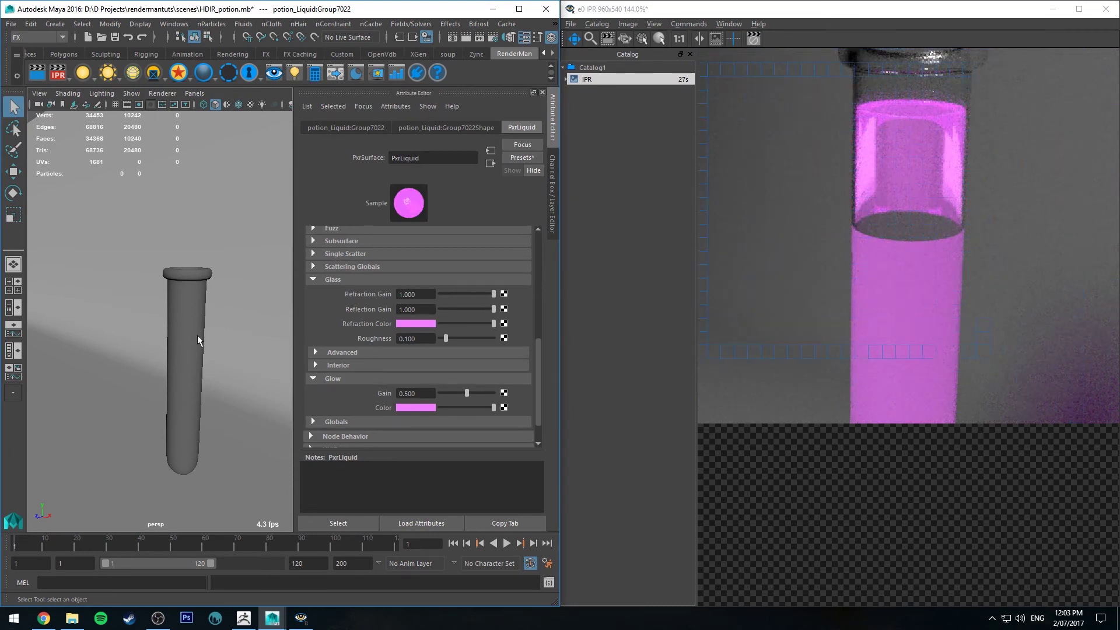
pyautogui.scroll(-4, 191, 325)
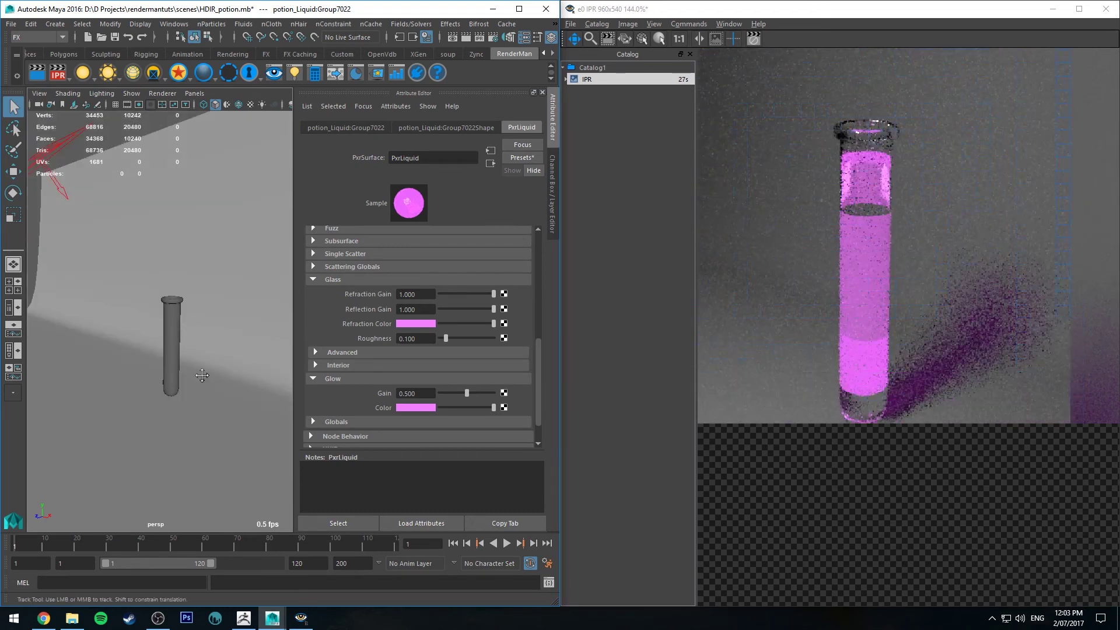
pyautogui.keyDown('alt'); pyautogui.moveTo(205, 372); pyautogui.dragTo(202, 296, button='middle'); pyautogui.keyUp('alt')
pyautogui.keyDown('alt'); pyautogui.moveTo(202, 290); pyautogui.dragTo(201, 349); pyautogui.keyUp('alt')
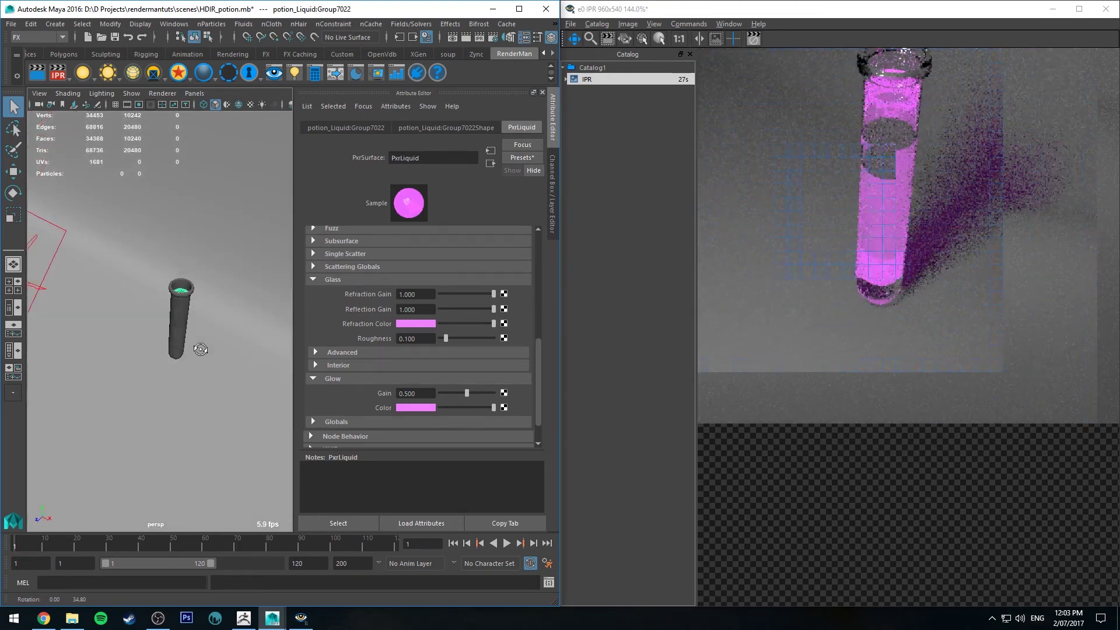
pyautogui.click(754, 39)
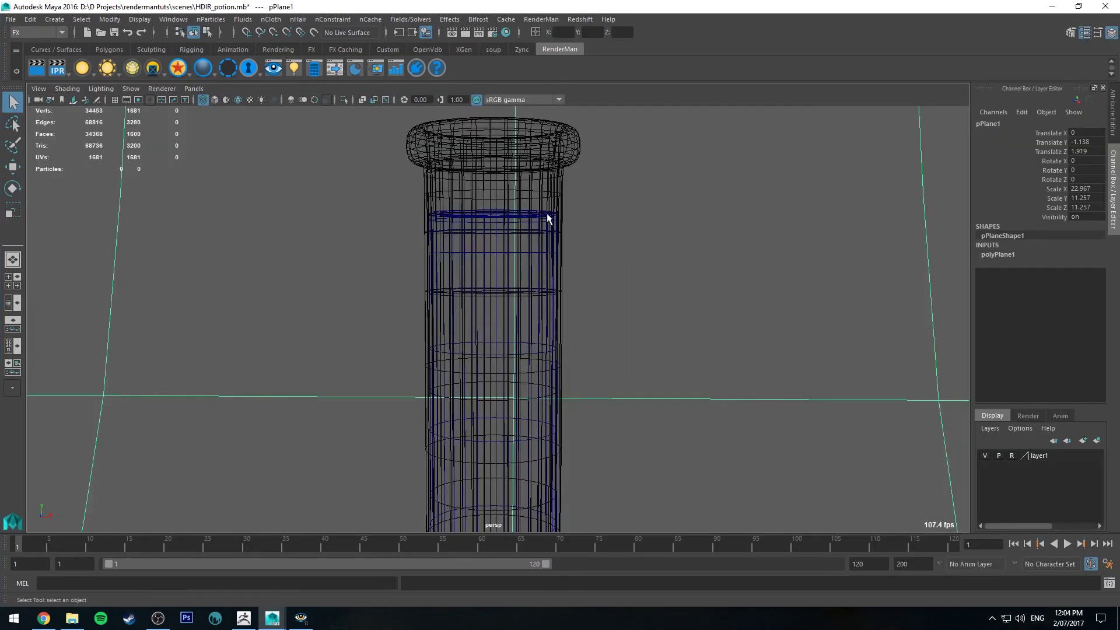
# Select an edge loop around the liquid just below its top surface
pyautogui.keyDown('alt'); pyautogui.moveTo(493, 195); pyautogui.dragTo(493, 203); pyautogui.keyUp('alt')
pyautogui.scroll(5, 540, 260)
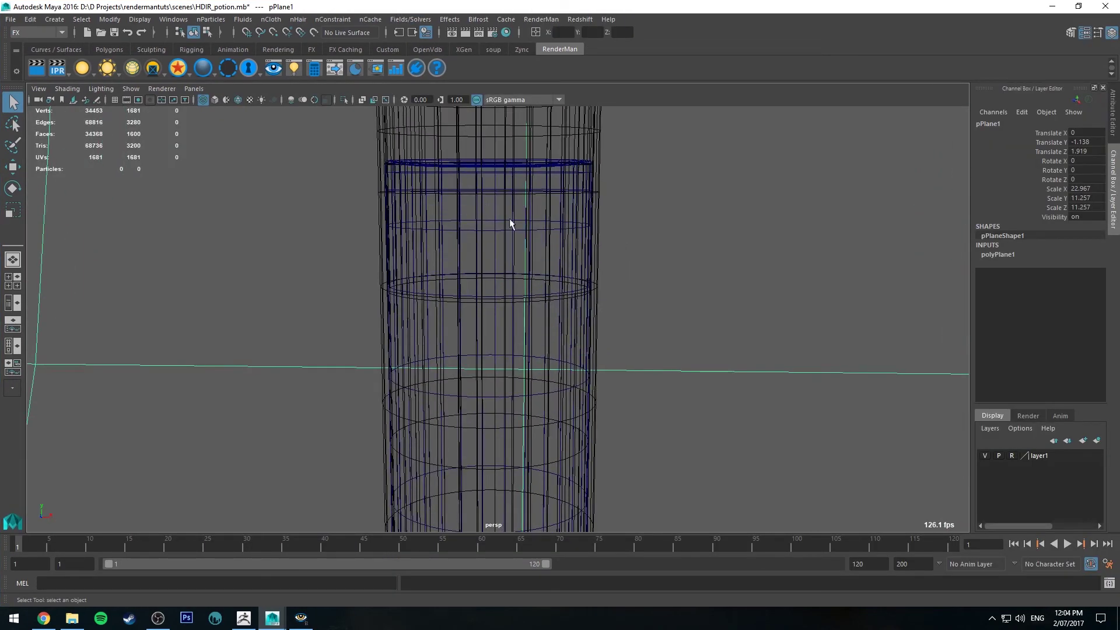
pyautogui.click(467, 188)
pyautogui.moveTo(467, 188); pyautogui.dragTo(467, 156, button='right')
pyautogui.press('b')
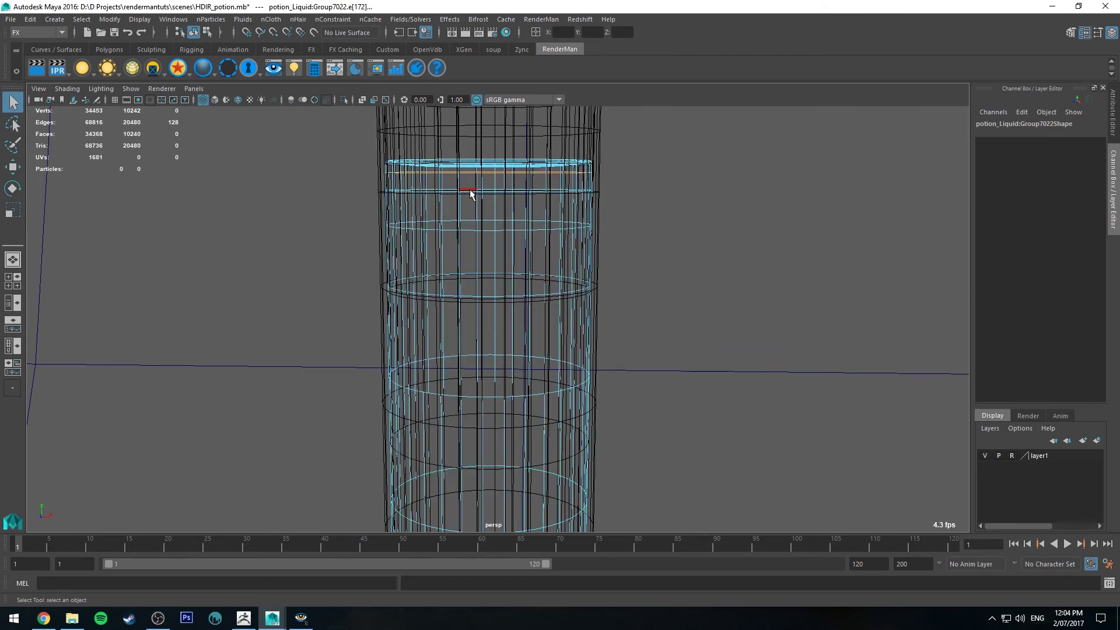
pyautogui.keyDown('alt'); pyautogui.moveTo(512, 173); pyautogui.dragTo(517, 200); pyautogui.keyUp('alt')
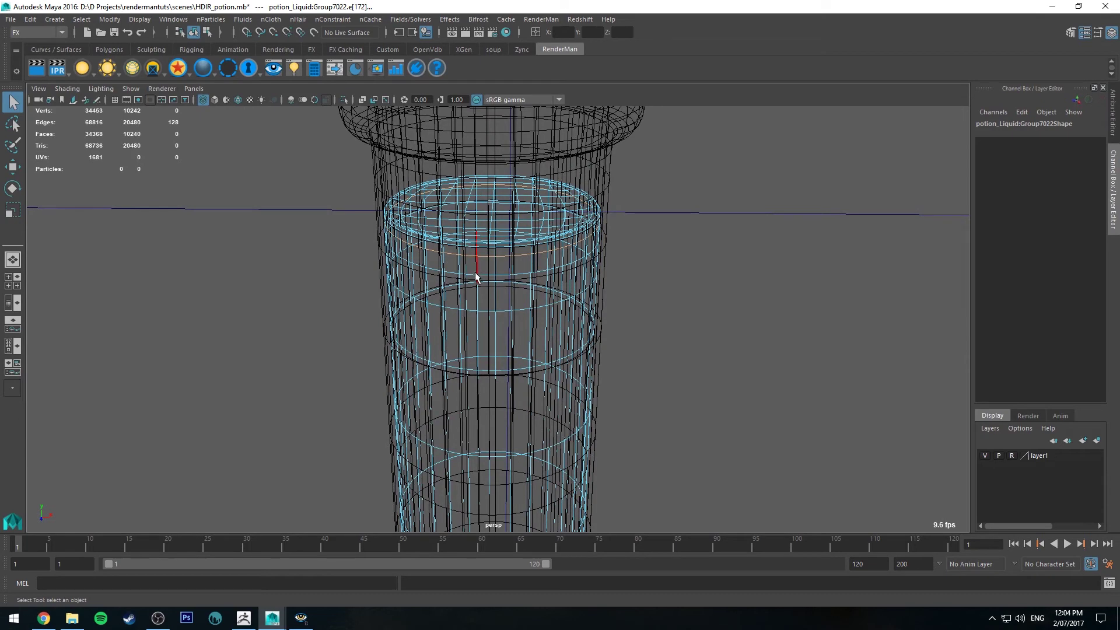
# Turn on soft selection and adjust its falloff to cover the upper part of the liquid
pyautogui.press('b')
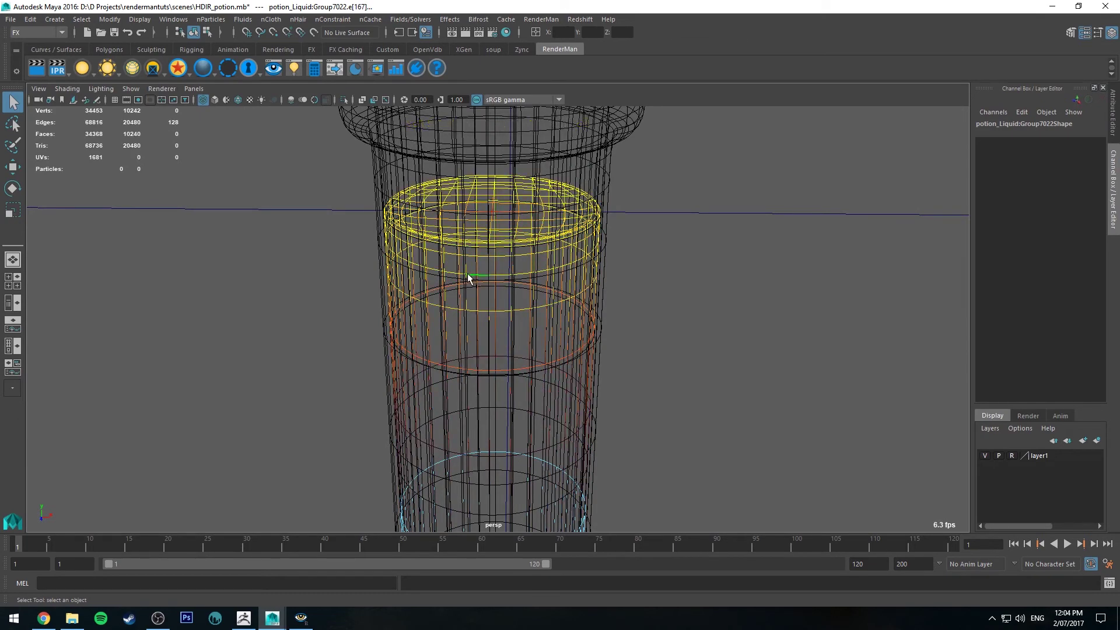
pyautogui.keyDown('alt'); pyautogui.moveTo(559, 303); pyautogui.dragTo(552, 264); pyautogui.keyUp('alt')
pyautogui.moveTo(488, 244); pyautogui.dragTo(593, 252)
pyautogui.keyDown('alt'); pyautogui.moveTo(593, 252); pyautogui.dragTo(611, 279, button='right'); pyautogui.keyUp('alt')
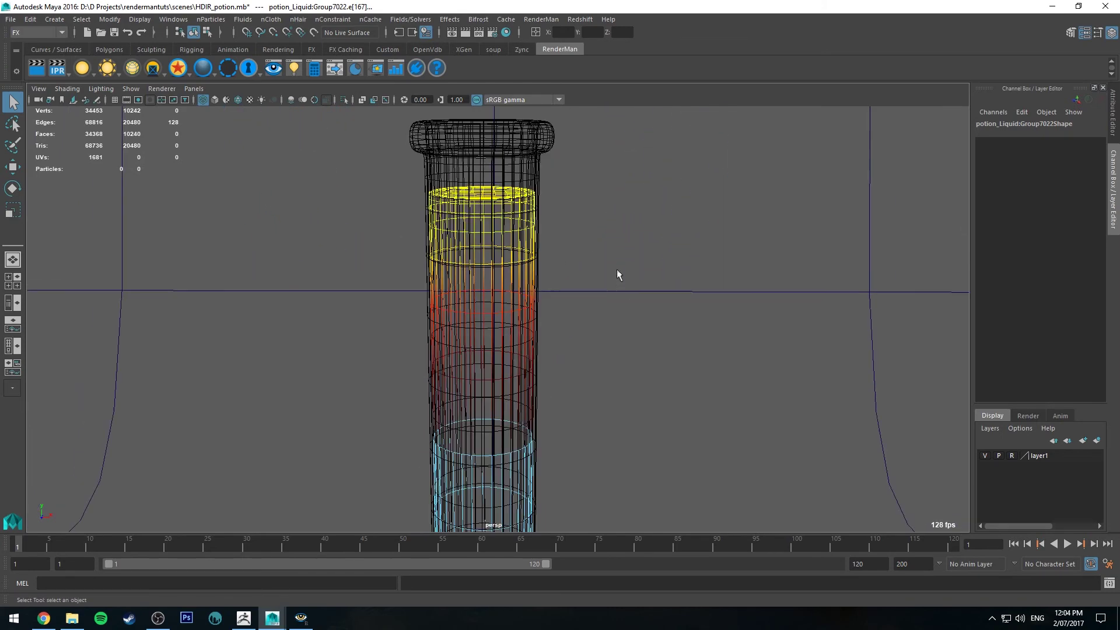
pyautogui.keyDown('alt'); pyautogui.moveTo(611, 279); pyautogui.dragTo(605, 269); pyautogui.keyUp('alt')
pyautogui.keyDown('alt'); pyautogui.moveTo(604, 270); pyautogui.dragTo(578, 227, button='right'); pyautogui.keyUp('alt')
# Scale the soft-selected upper part of the liquid slightly outward into the glass wall and render it in IPR
pyautogui.scroll(-3, 579, 226)
pyautogui.scroll(6, 576, 348)
pyautogui.press('e')
pyautogui.press('r')
pyautogui.scroll(2, 542, 327)
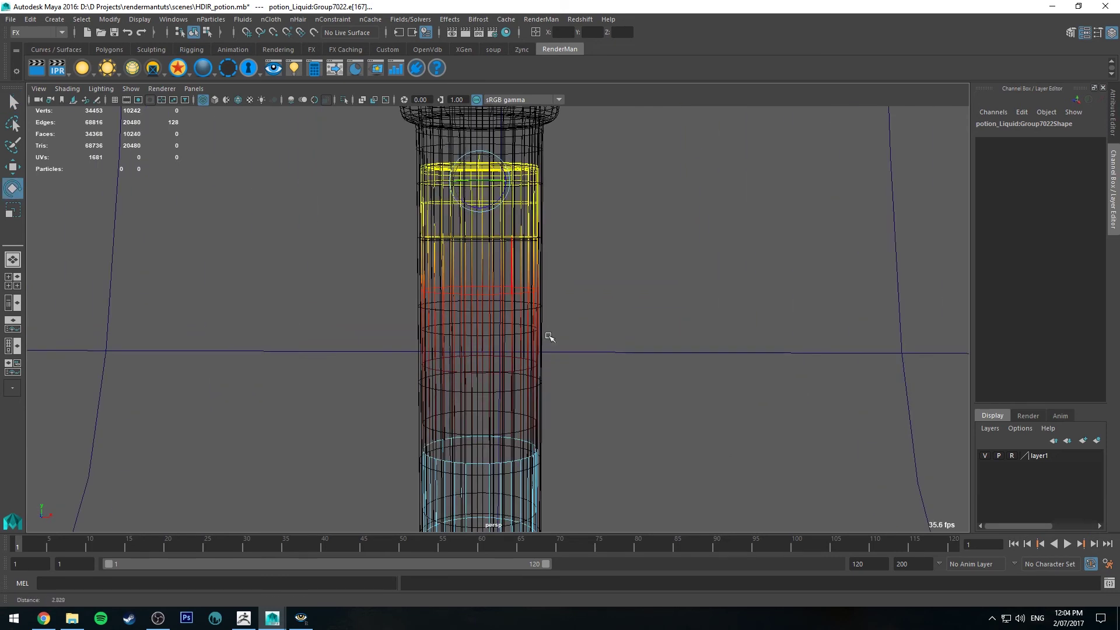
pyautogui.moveTo(482, 181); pyautogui.dragTo(483, 183)
pyautogui.click(483, 182)
pyautogui.press('q')
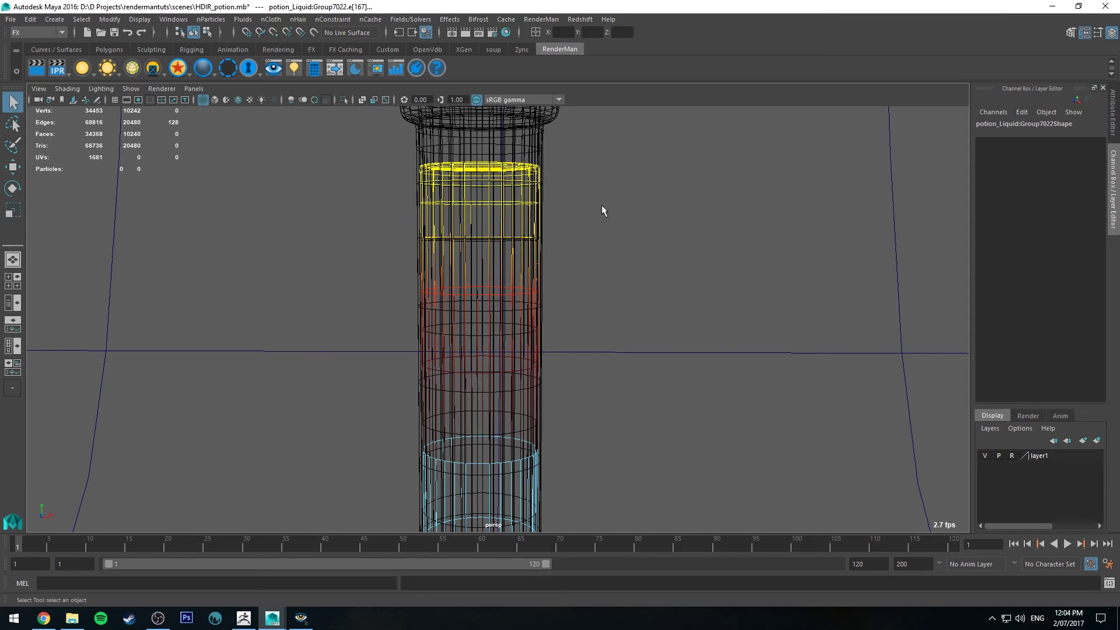
pyautogui.click(480, 33)
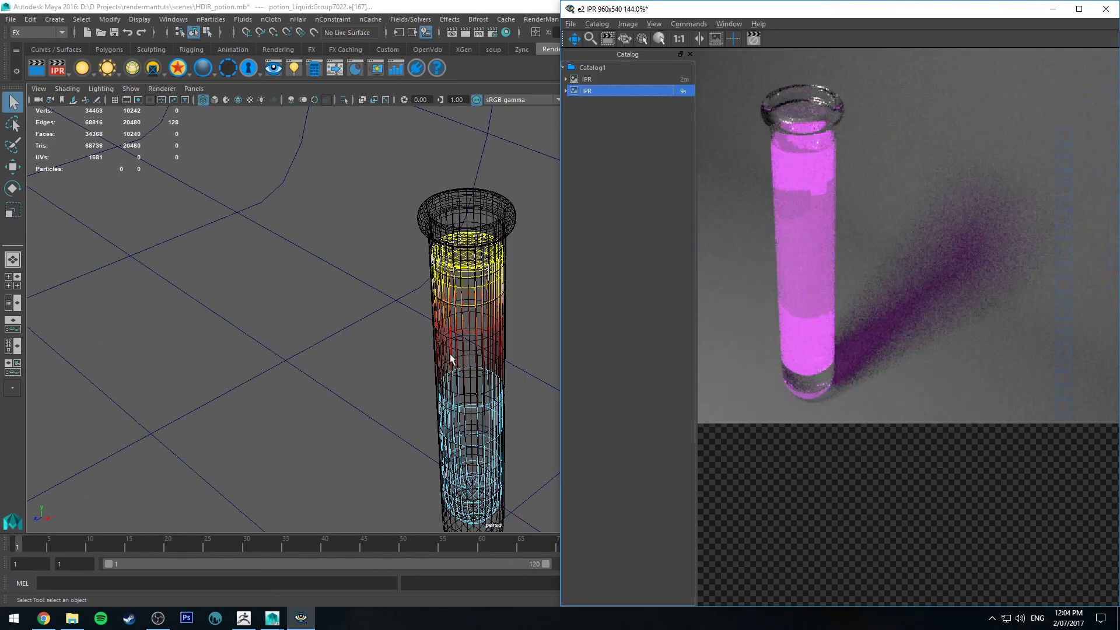
# Select an edge loop midway down the liquid, scale it slightly outward with soft selection and rerun the IPR render
pyautogui.click(468, 405)
pyautogui.click(475, 380)
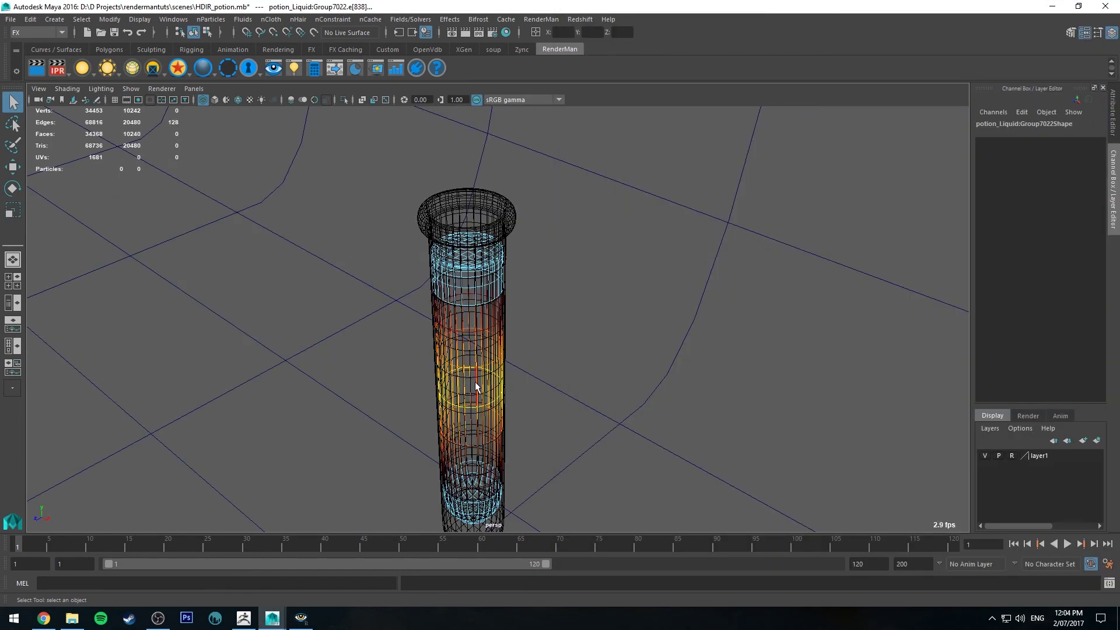
pyautogui.keyDown('alt'); pyautogui.moveTo(475, 380); pyautogui.dragTo(485, 362); pyautogui.keyUp('alt')
pyautogui.press('r')
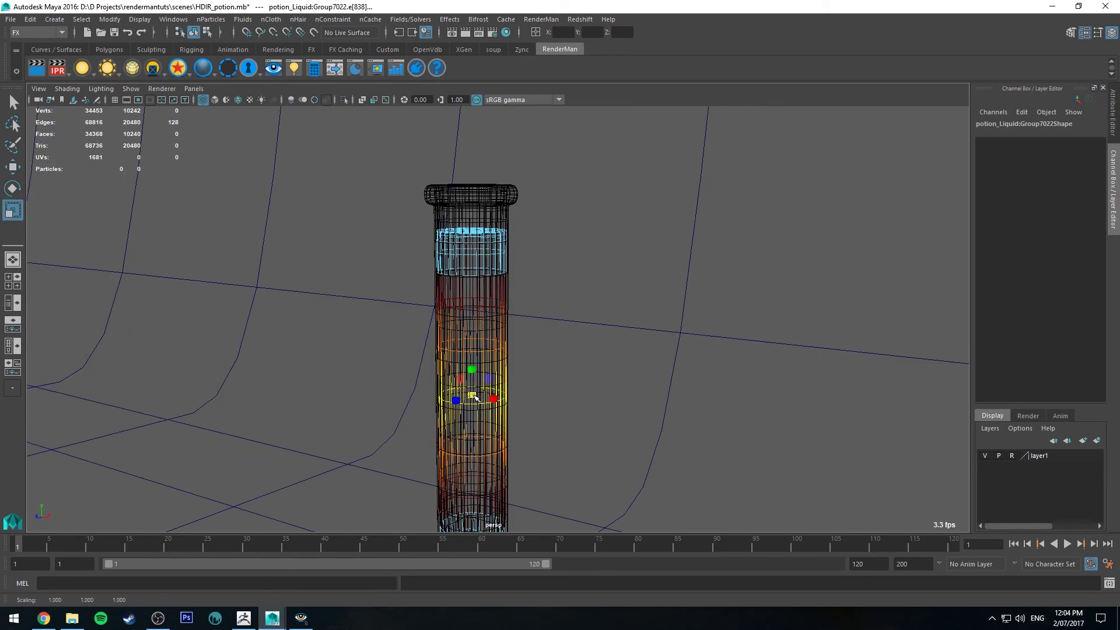
pyautogui.click(58, 69)
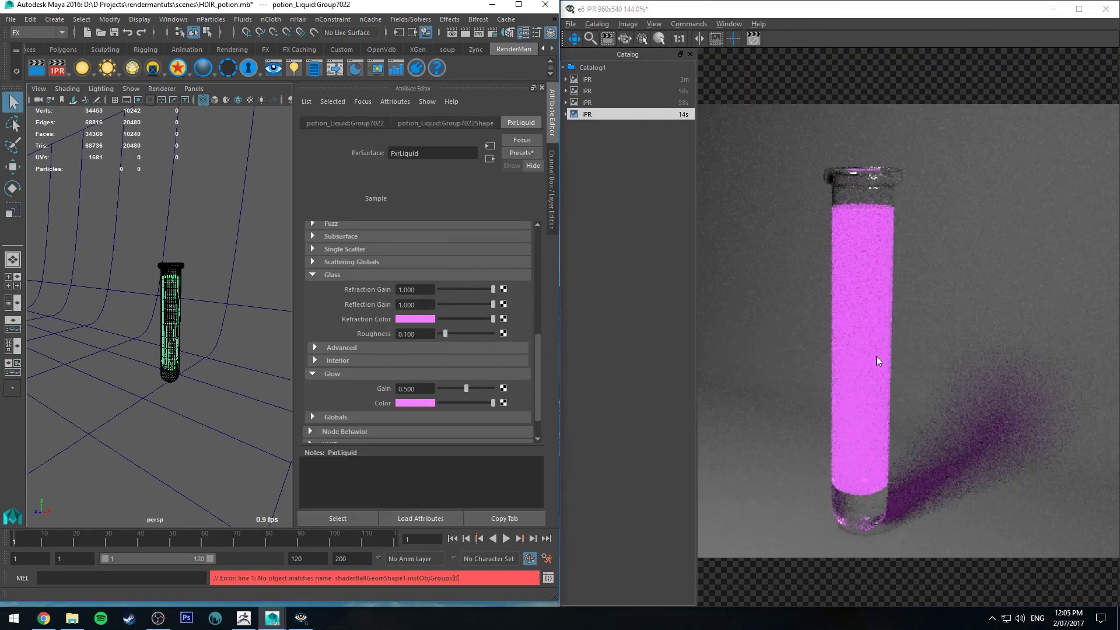
# Inspect the fit between the widened liquid and the glass from several angles in the IPR render
pyautogui.keyDown('alt'); pyautogui.moveTo(212, 306); pyautogui.dragTo(186, 260, button='right'); pyautogui.keyUp('alt')
pyautogui.keyDown('alt'); pyautogui.moveTo(185, 258); pyautogui.dragTo(201, 275); pyautogui.keyUp('alt')
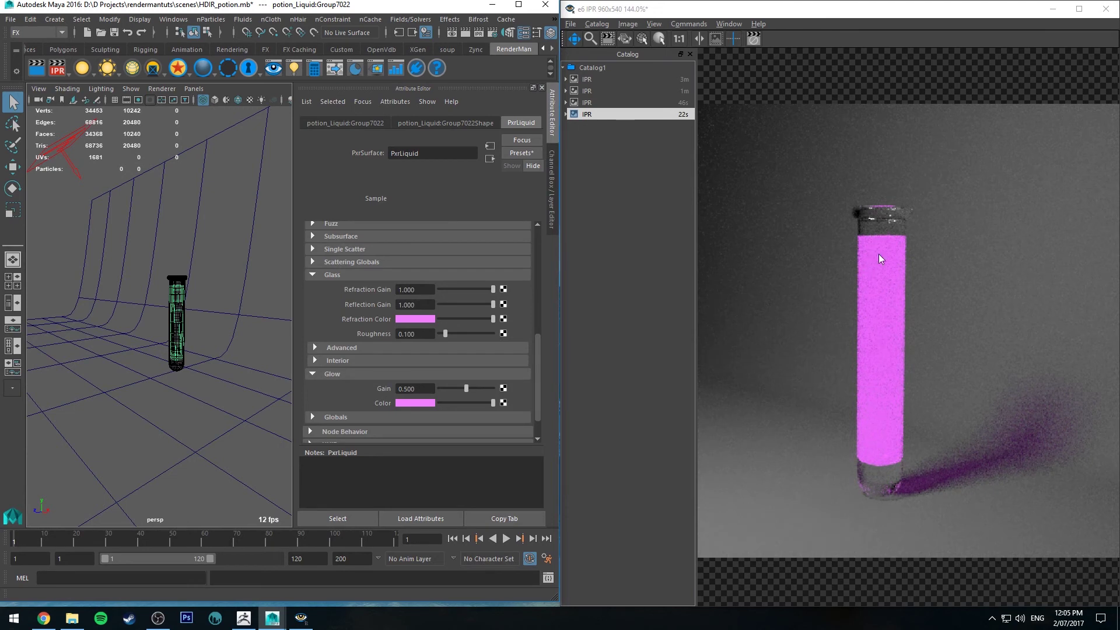
pyautogui.keyDown('alt'); pyautogui.moveTo(213, 260); pyautogui.dragTo(216, 265); pyautogui.keyUp('alt')
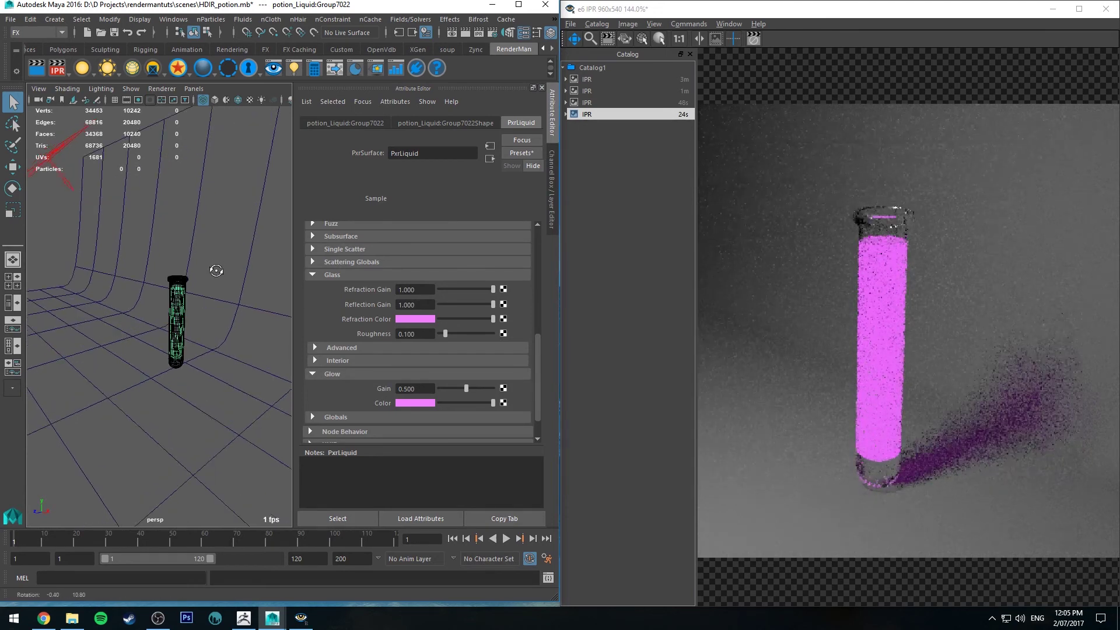
pyautogui.click(754, 38)
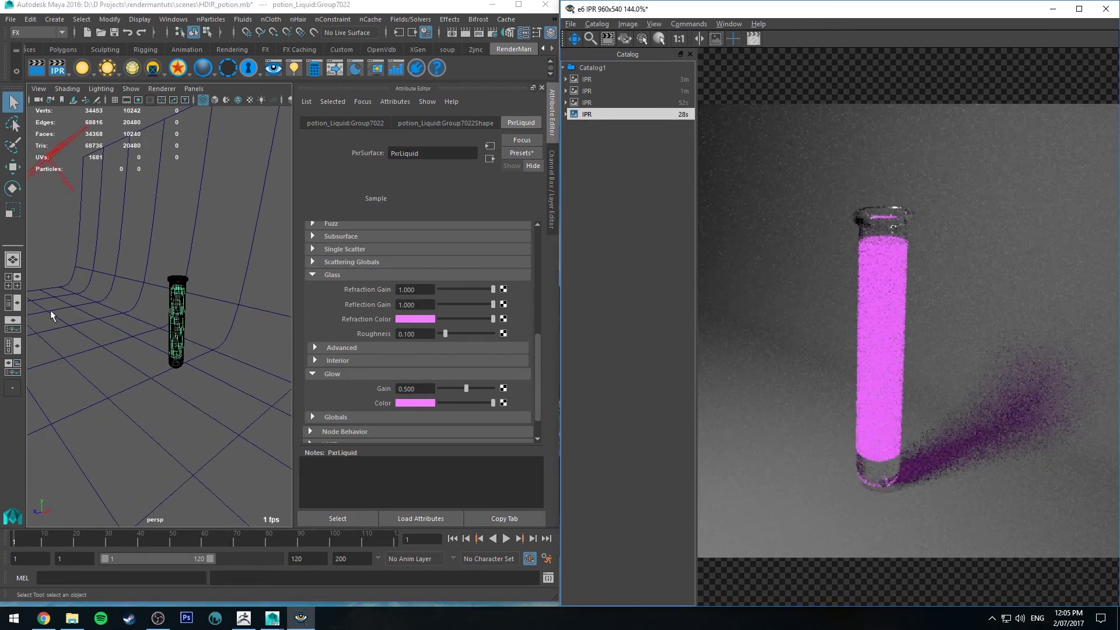
# Show the PxrLiquid material's shading network in a maximized Hypershade
pyautogui.moveTo(0, 84); pyautogui.dragTo(489, 0)
pyautogui.keyDown('alt'); pyautogui.moveTo(529, 398); pyautogui.dragTo(470, 224, button='middle'); pyautogui.keyUp('alt')
pyautogui.click(501, 268)
pyautogui.click(451, 289)
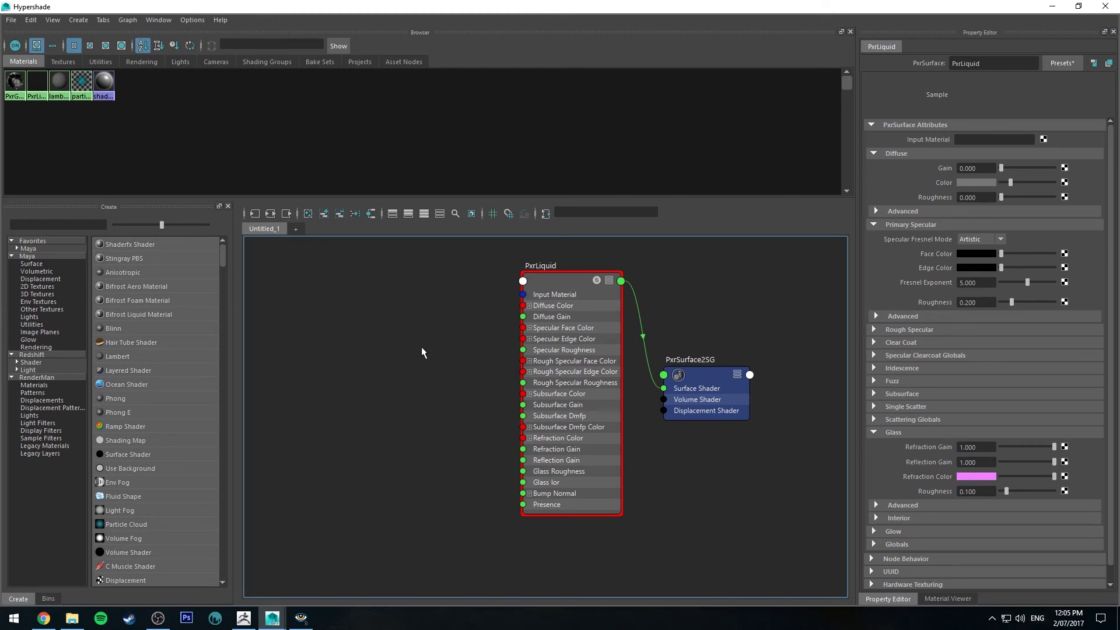
# Add a PxrFacingRatio node to the PxrLiquid network
pyautogui.press('Tab')
pyautogui.write('pxr')
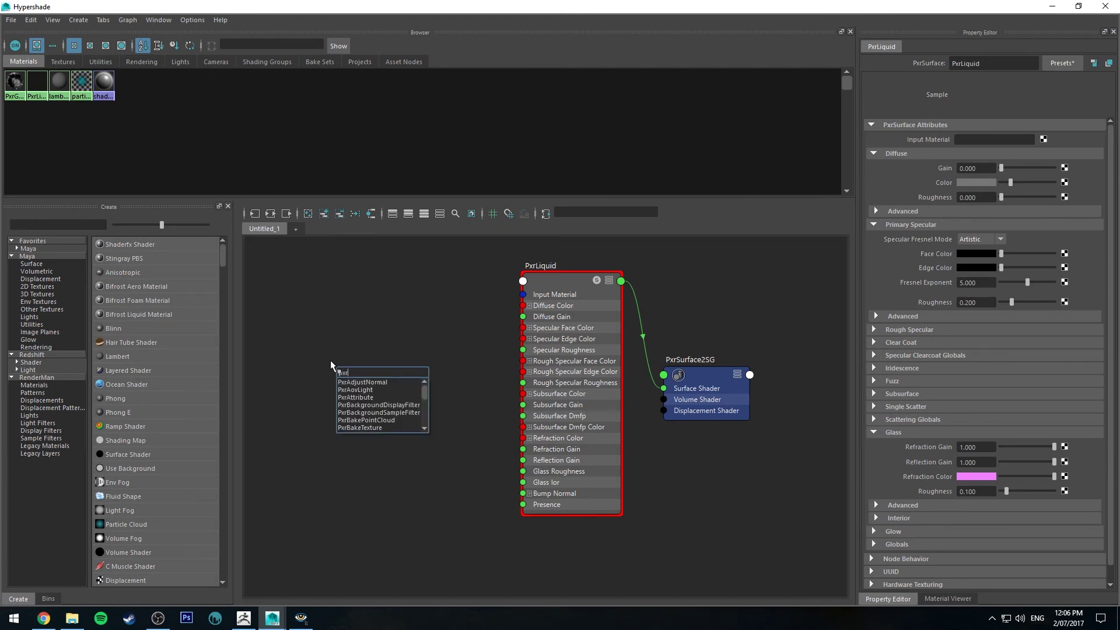
pyautogui.write('fac')
pyautogui.press('Return')
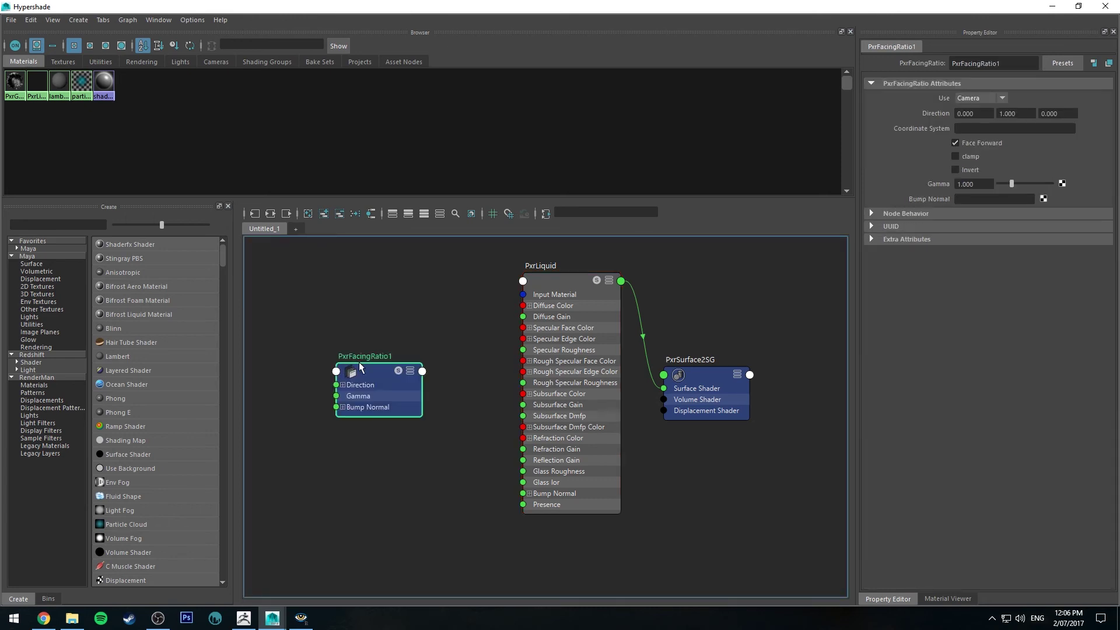
# Add a PxrFlakes node to the network and connect the PxrFacingRatio node's Result F output to its Flake Amount
pyautogui.press('Tab')
pyautogui.write('px')
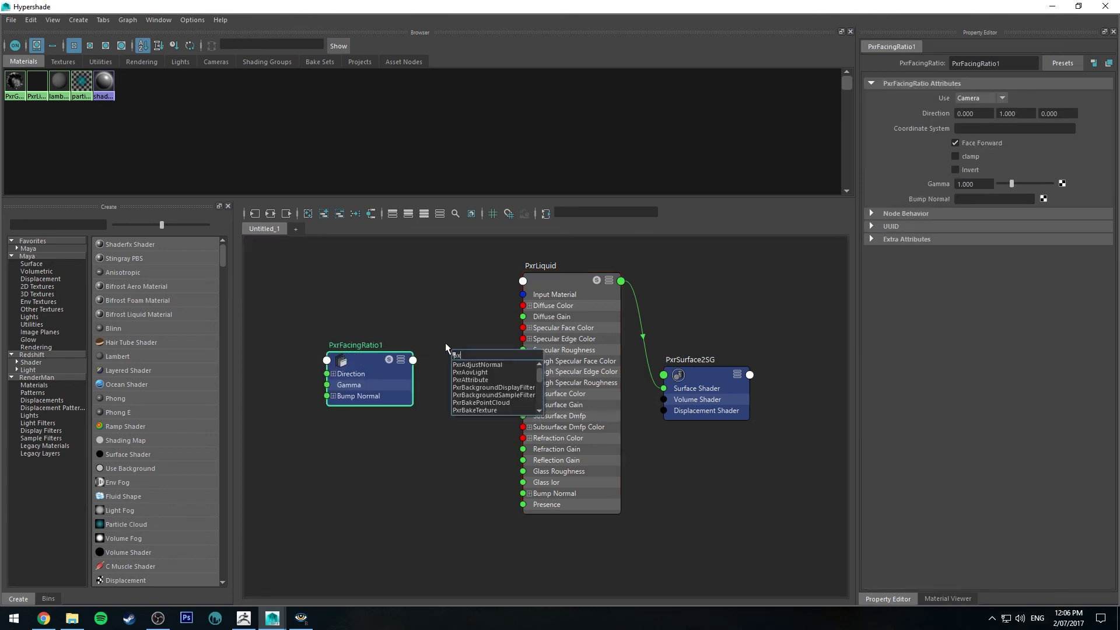
pyautogui.write('rfla')
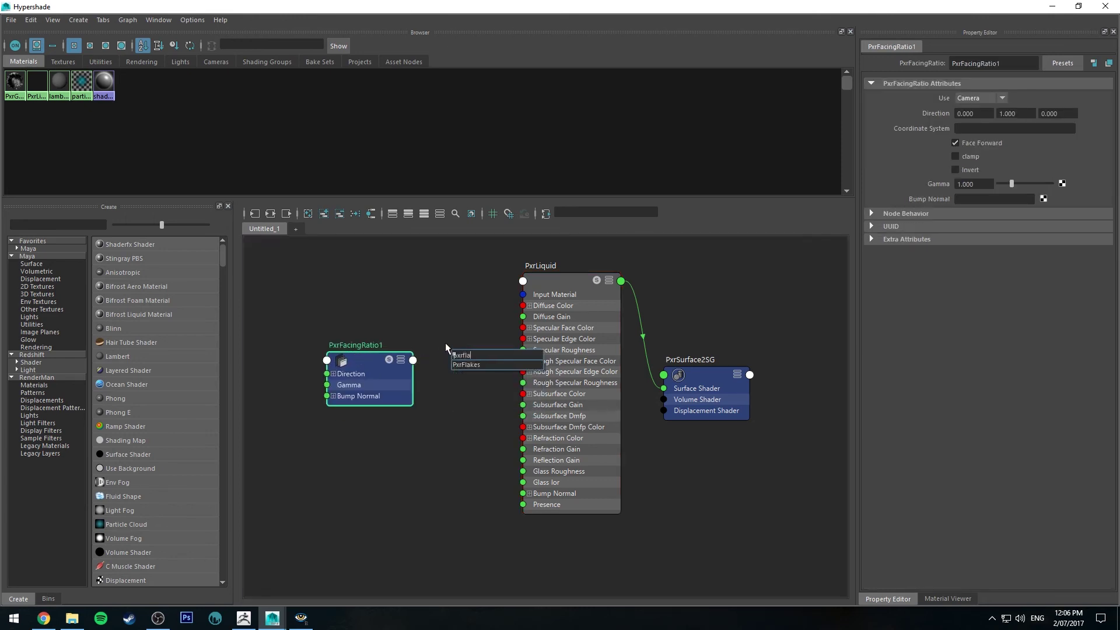
pyautogui.press('Down')
pyautogui.press('Return')
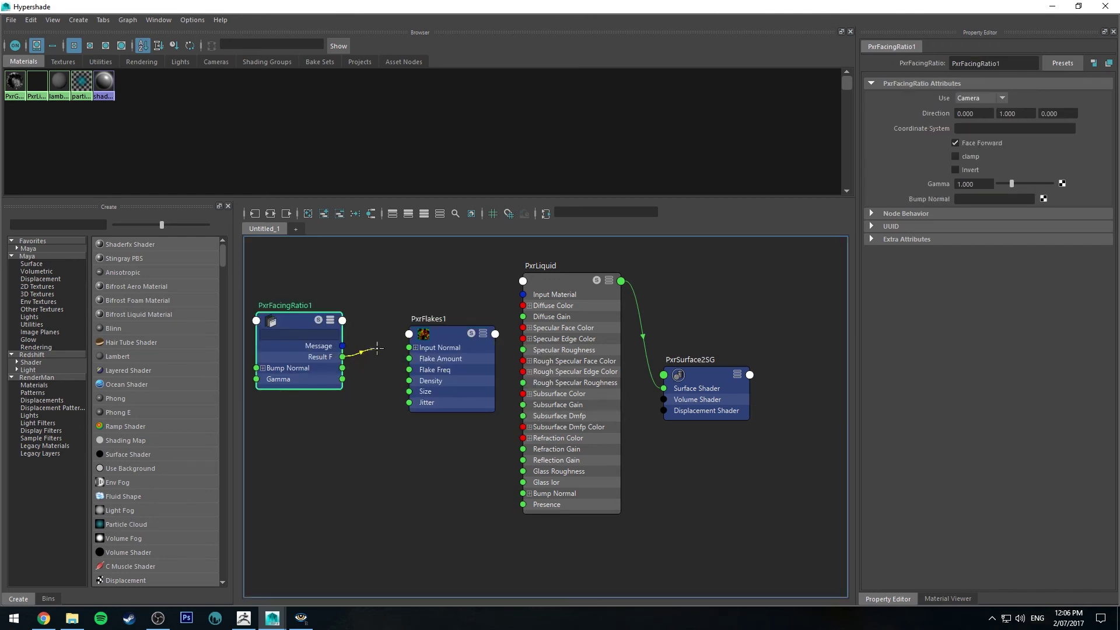
pyautogui.moveTo(380, 349); pyautogui.dragTo(408, 358)
pyautogui.moveTo(284, 320); pyautogui.dragTo(307, 322)
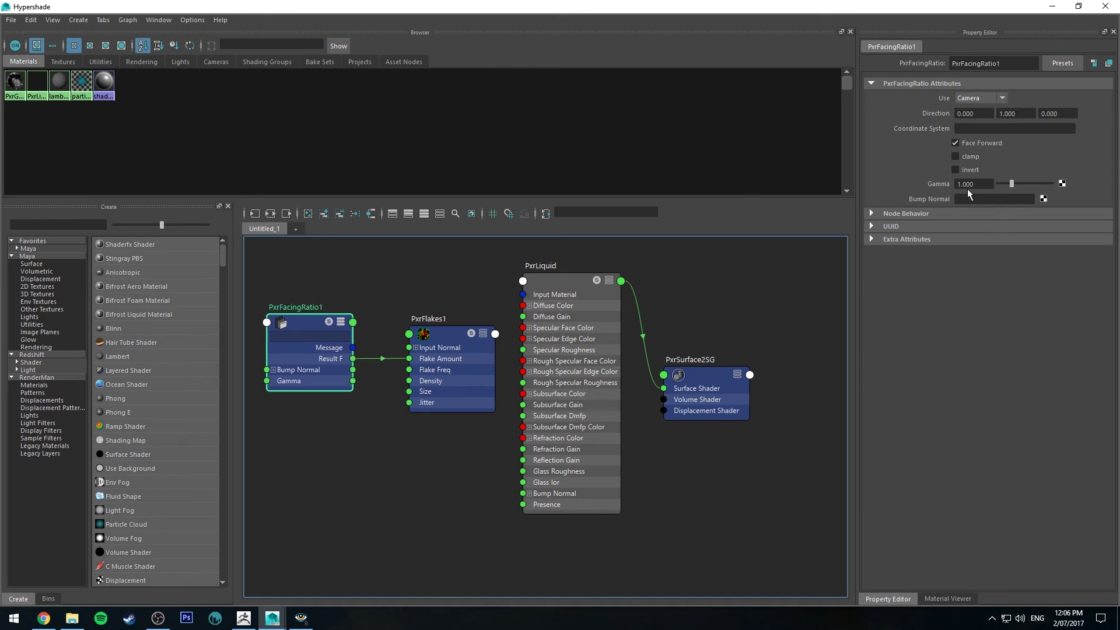
pyautogui.moveTo(453, 340); pyautogui.dragTo(434, 334)
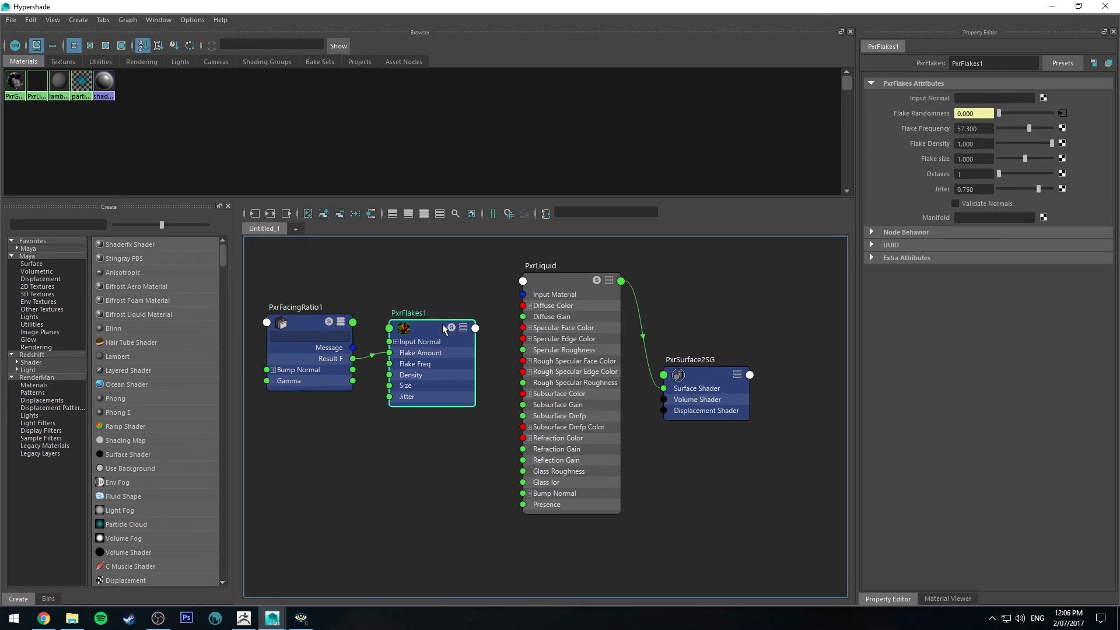
# Connect the PxrFlakes node's Result N output to PxrLiquid's Specular Bump Normal input
pyautogui.press('3')
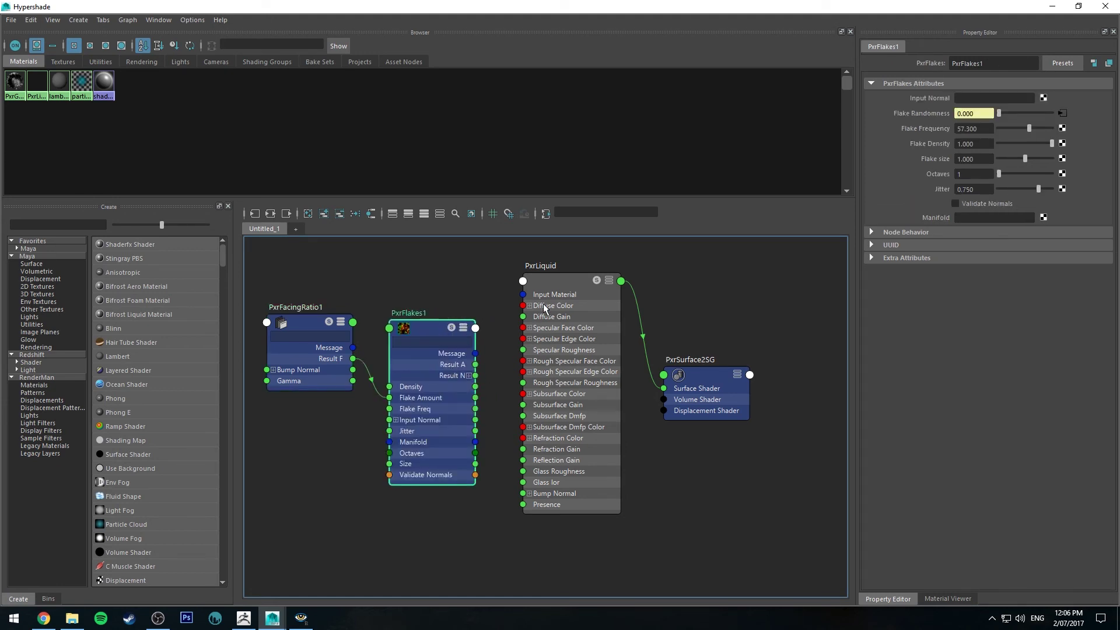
pyautogui.click(562, 282)
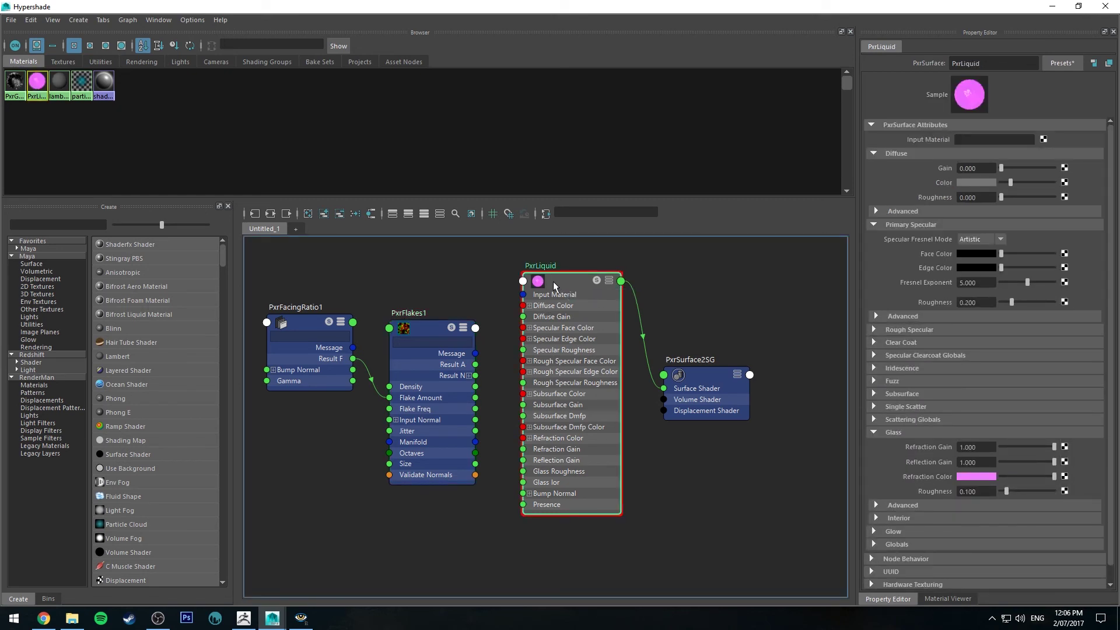
pyautogui.press('3')
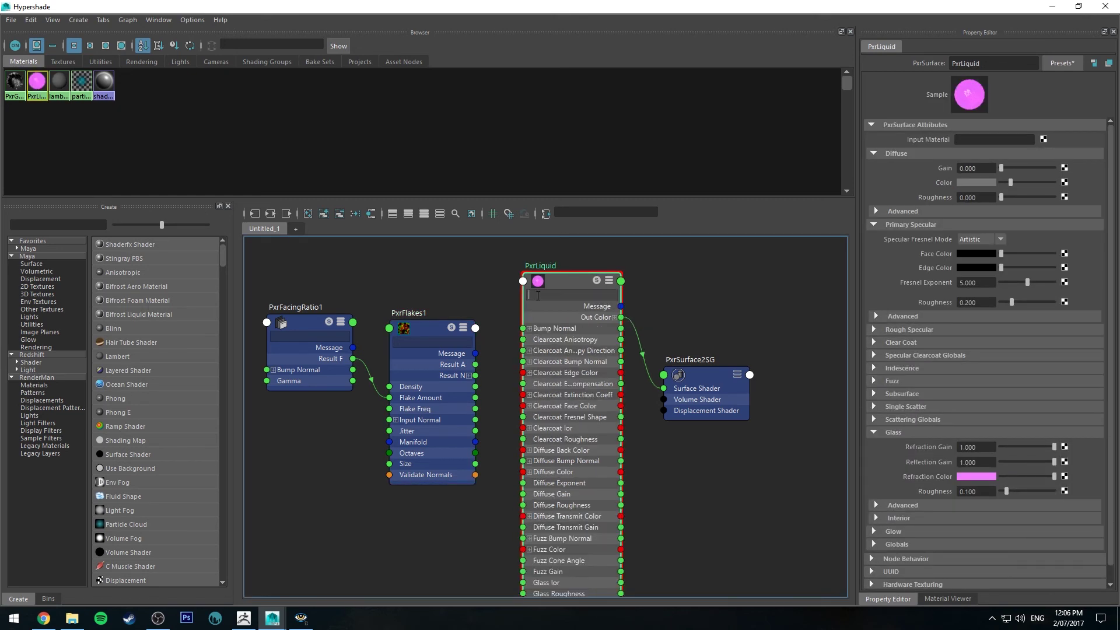
pyautogui.click(537, 296)
pyautogui.write('spec')
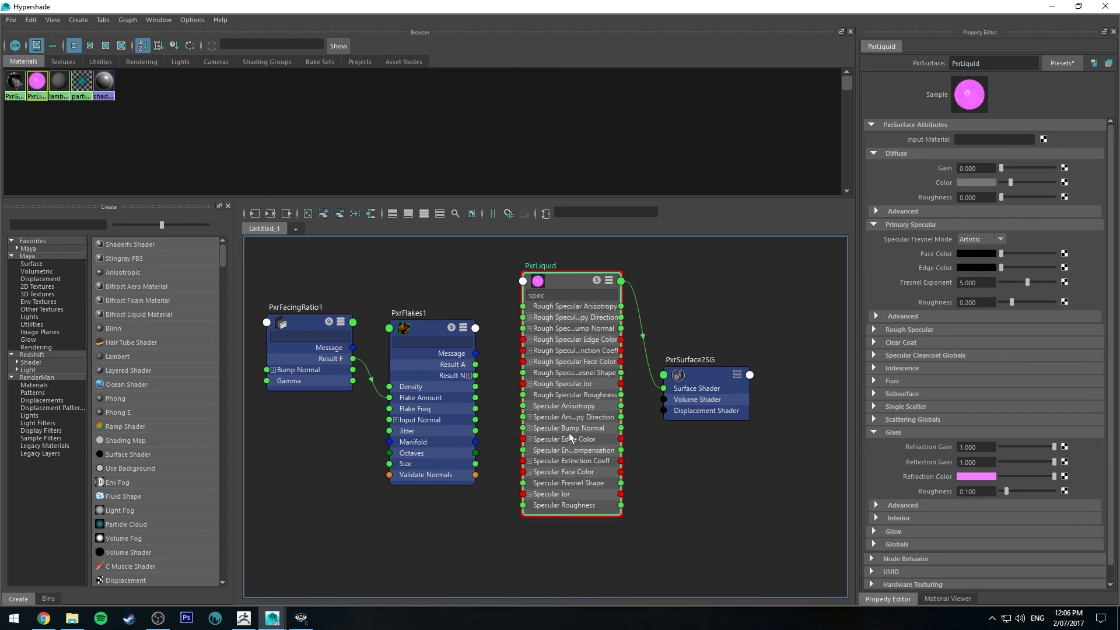
pyautogui.moveTo(475, 375); pyautogui.dragTo(550, 427)
pyautogui.click(525, 288)
pyautogui.click(465, 330)
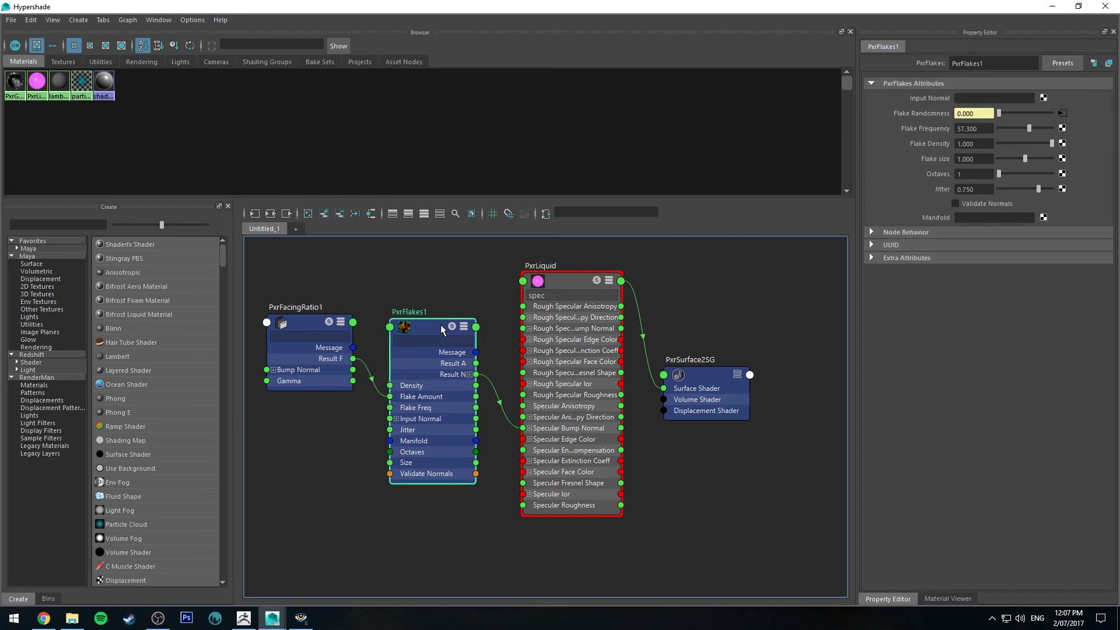
# Set PxrLiquid's primary specular face color to white and roughness to 0.05, and view the IPR render
pyautogui.click(574, 285)
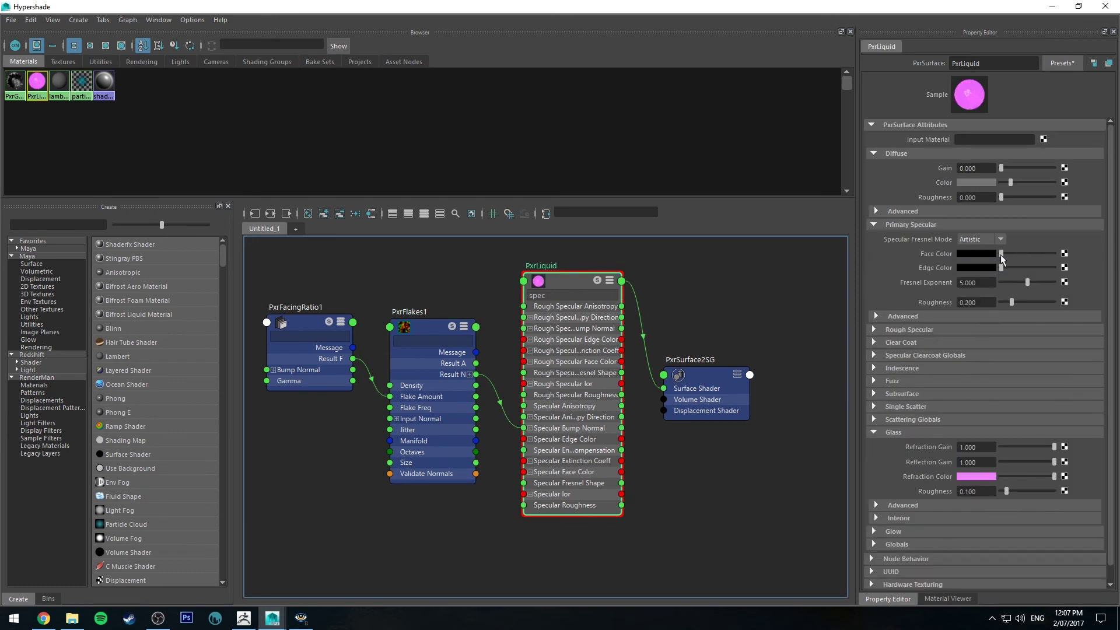
pyautogui.moveTo(1000, 258); pyautogui.dragTo(1054, 257)
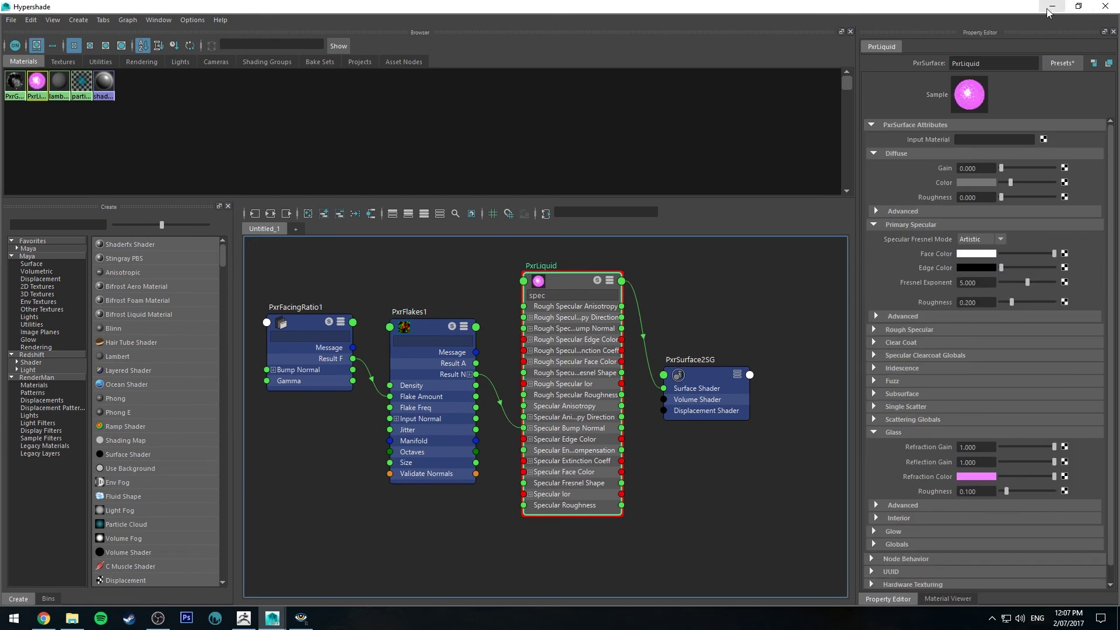
pyautogui.click(970, 302)
pyautogui.write('0.05')
pyautogui.press('Return')
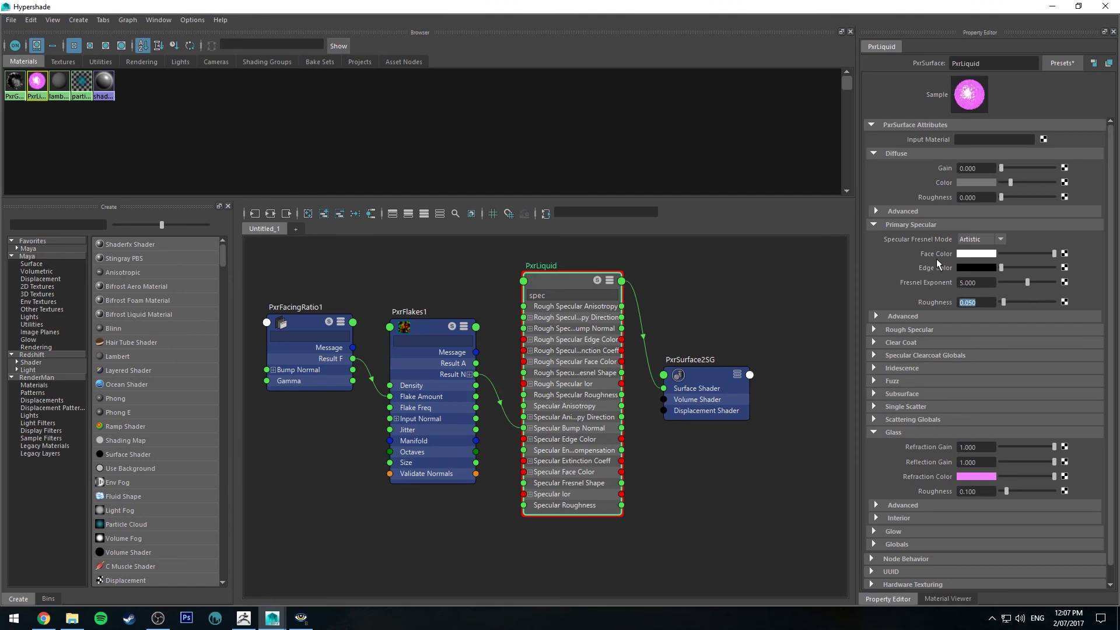
pyautogui.click(1053, 6)
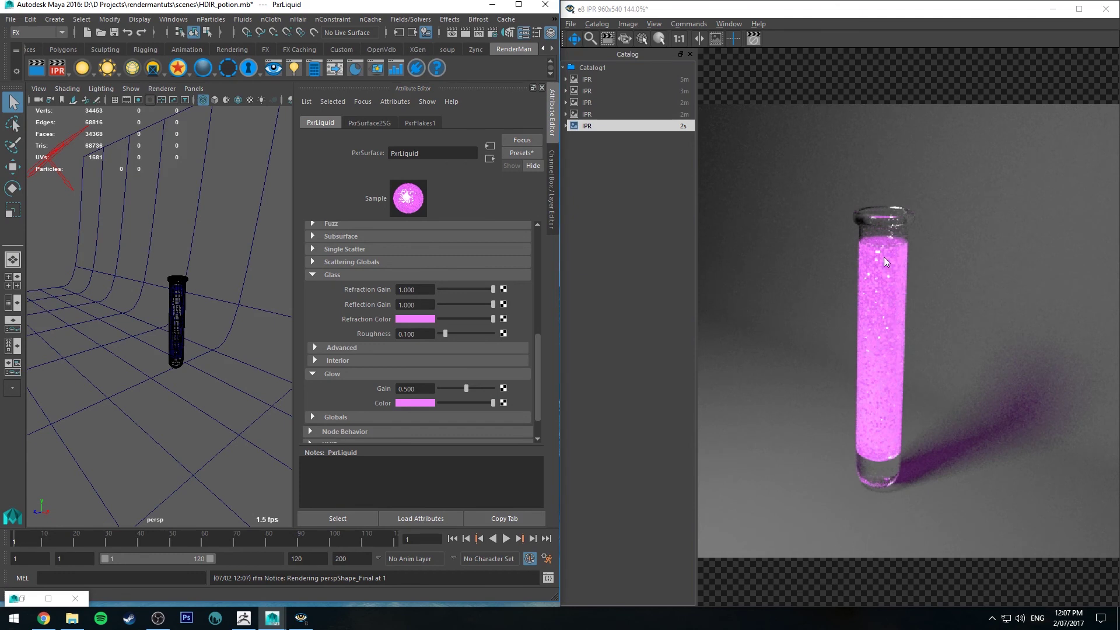
pyautogui.click(649, 120)
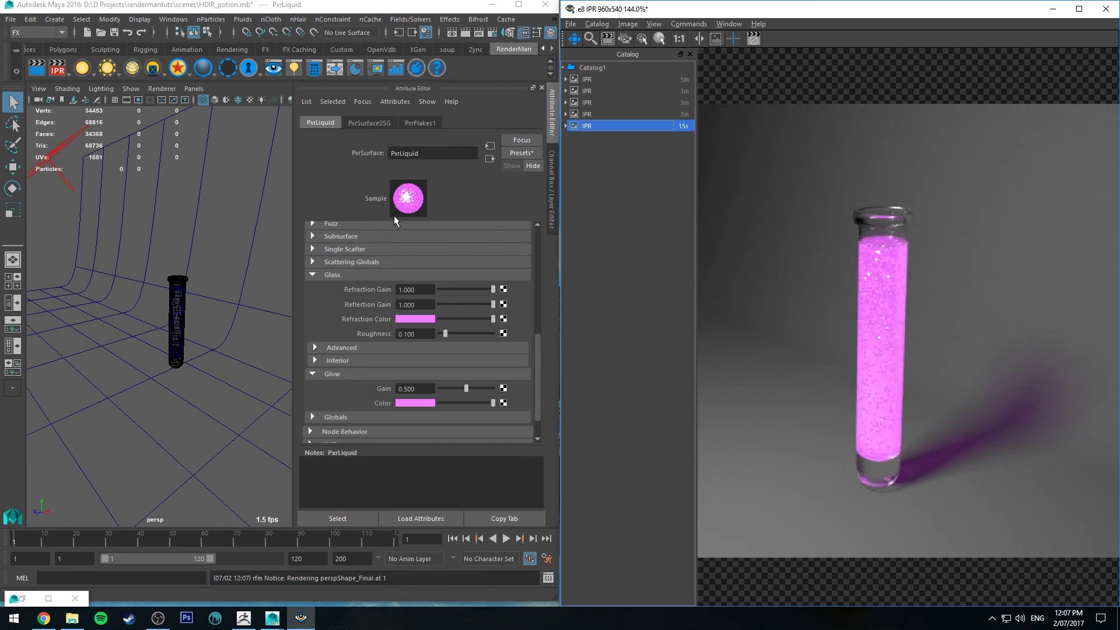
# On the PxrFlakes node feeding the primary specular bump, try a flake size of 0.05 and settle on 0.8
pyautogui.scroll(8, 363, 271)
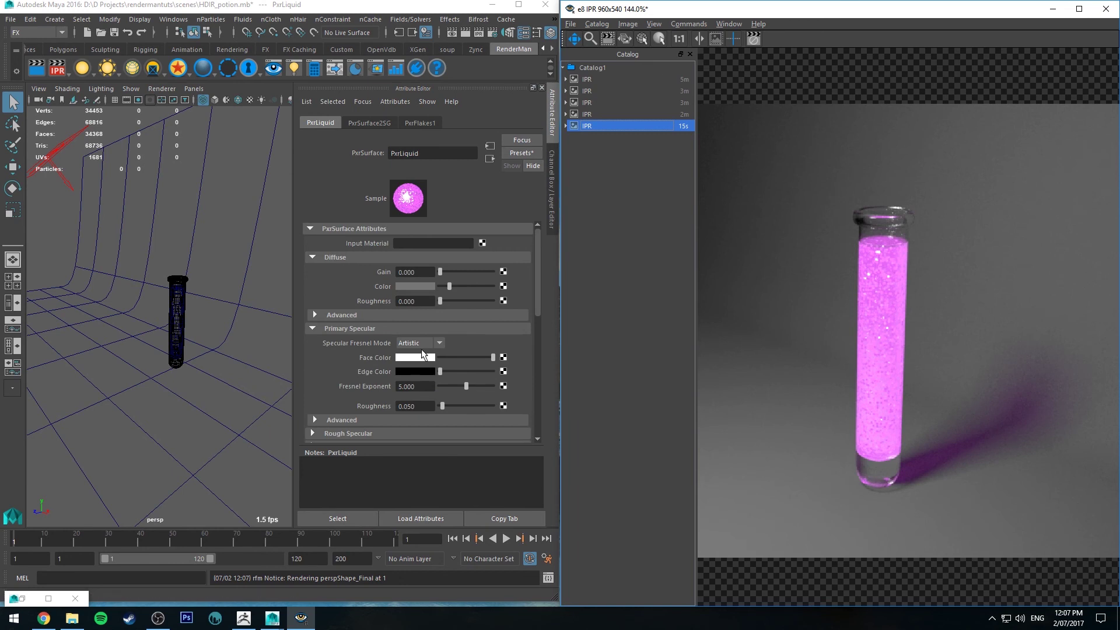
pyautogui.scroll(-2, 387, 318)
pyautogui.click(355, 347)
pyautogui.scroll(-3, 362, 333)
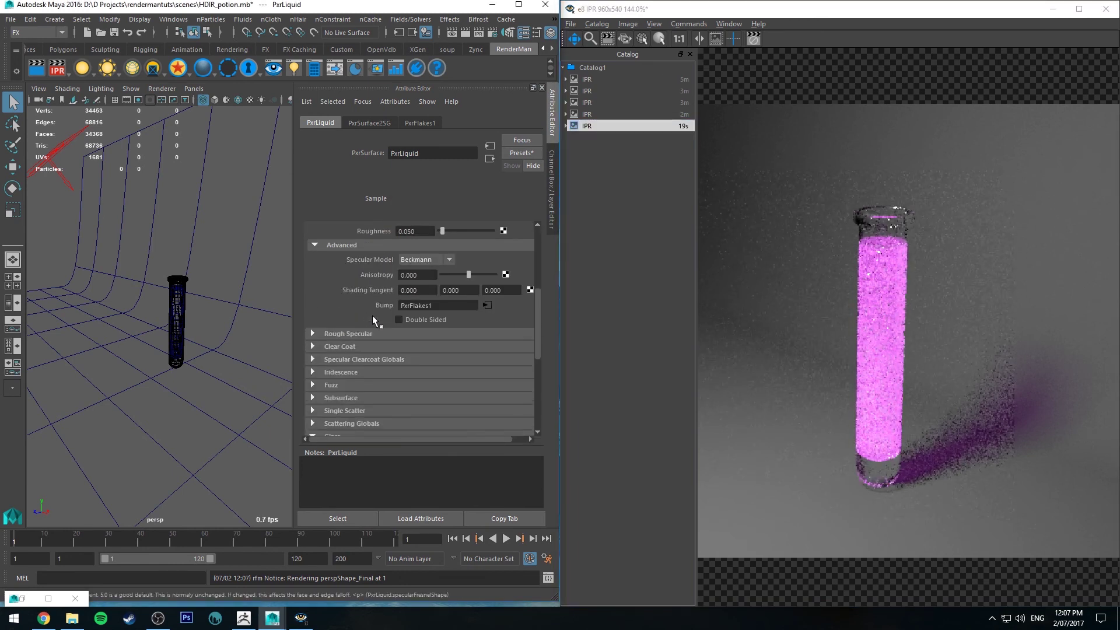
pyautogui.click(489, 306)
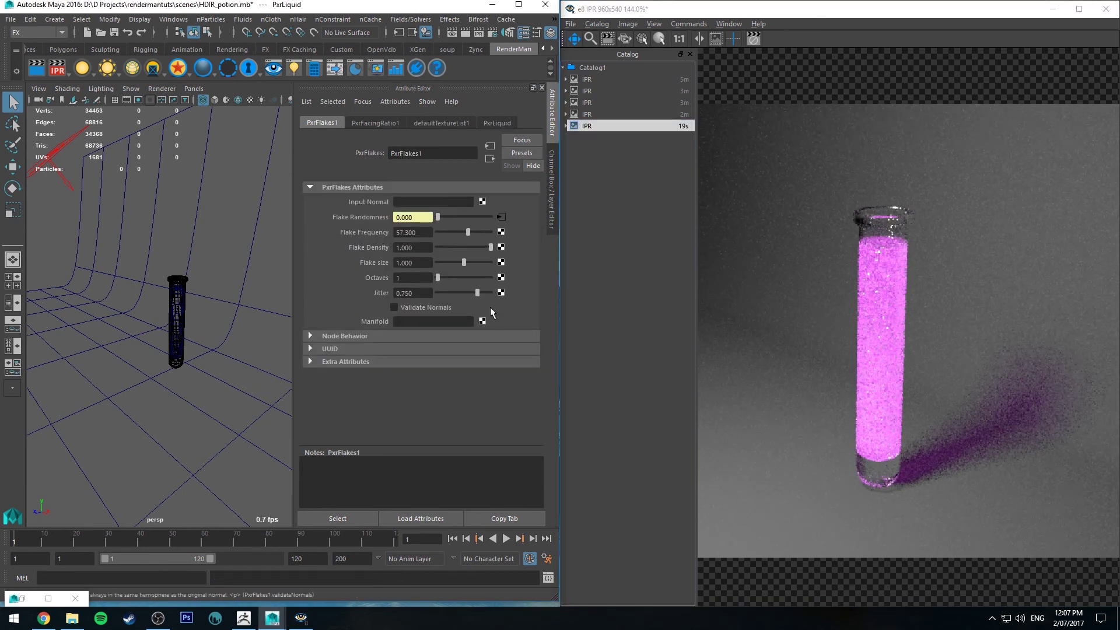
pyautogui.click(425, 263)
pyautogui.write('0.05')
pyautogui.press('Return')
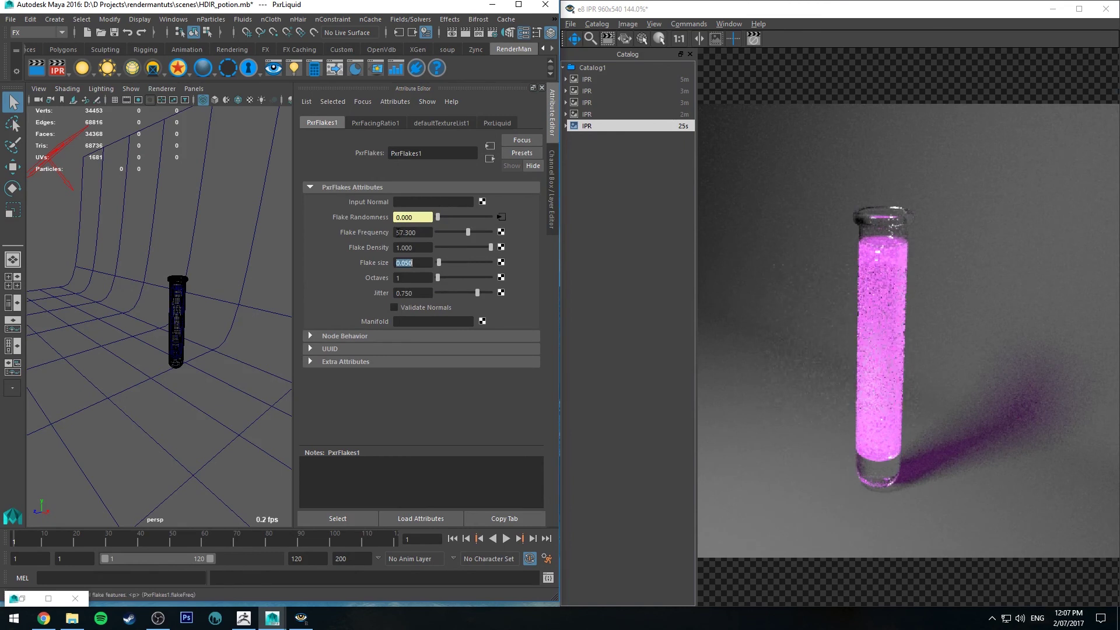
pyautogui.write('.8')
pyautogui.press('Return')
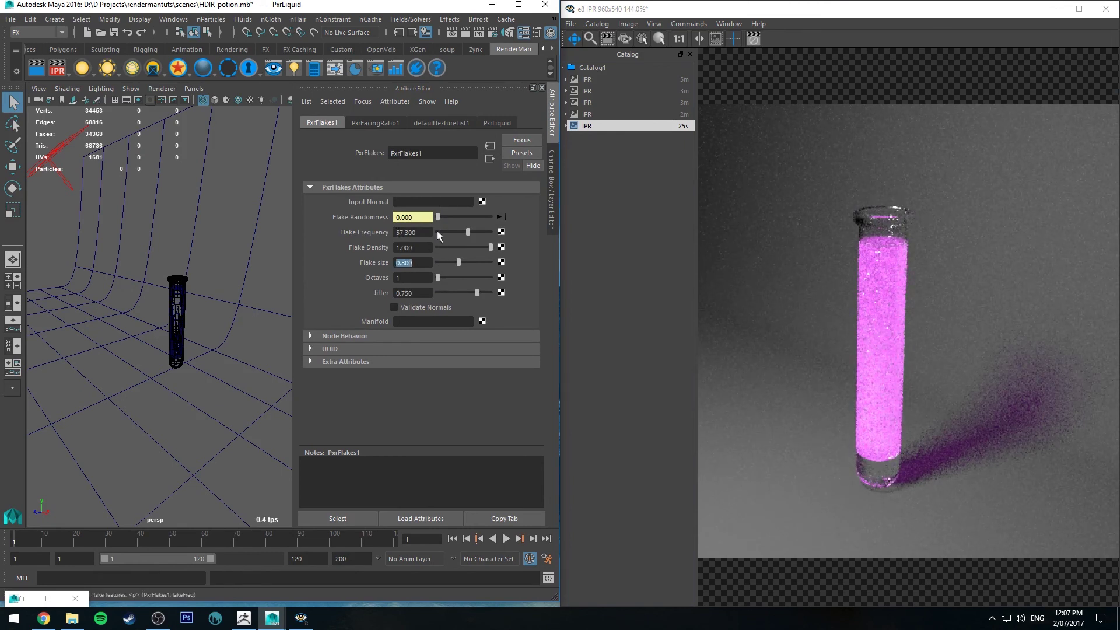
# Set the PxrFlakes node's flake frequency to 150
pyautogui.moveTo(417, 233); pyautogui.dragTo(277, 205)
pyautogui.write('150')
pyautogui.press('Return')
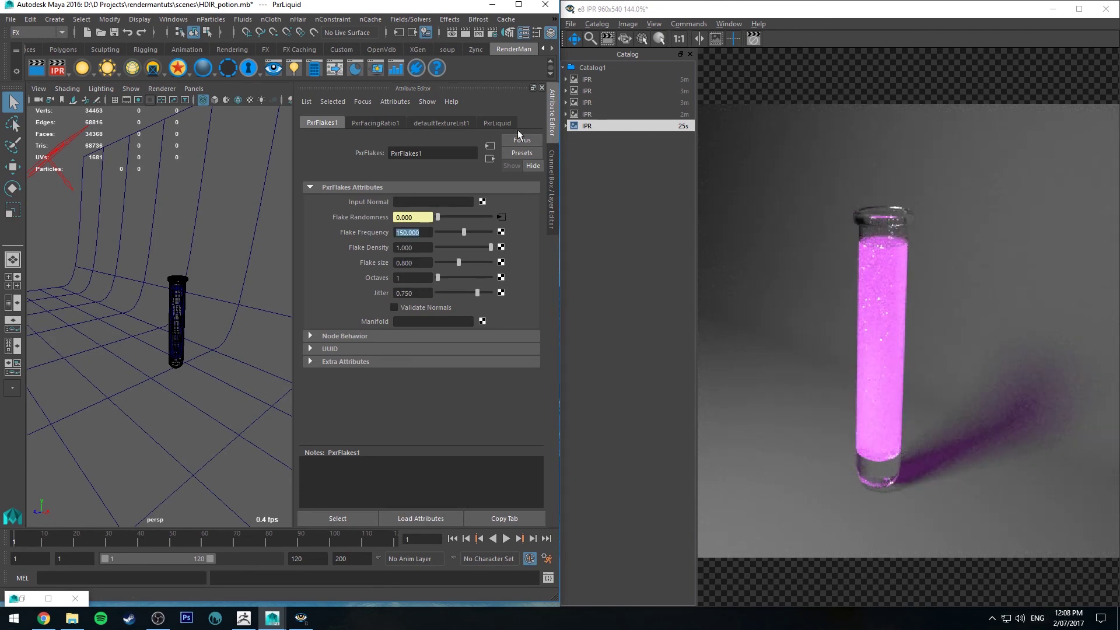
# Change PxrLiquid's primary specular face color to pure green
pyautogui.click(482, 122)
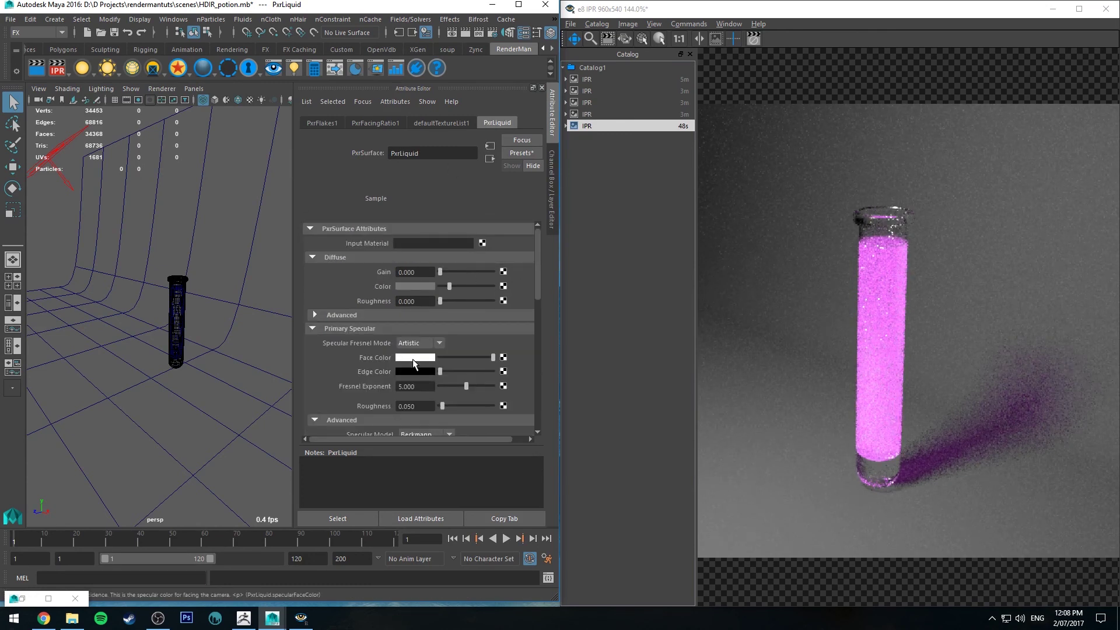
pyautogui.click(405, 286)
pyautogui.click(396, 329)
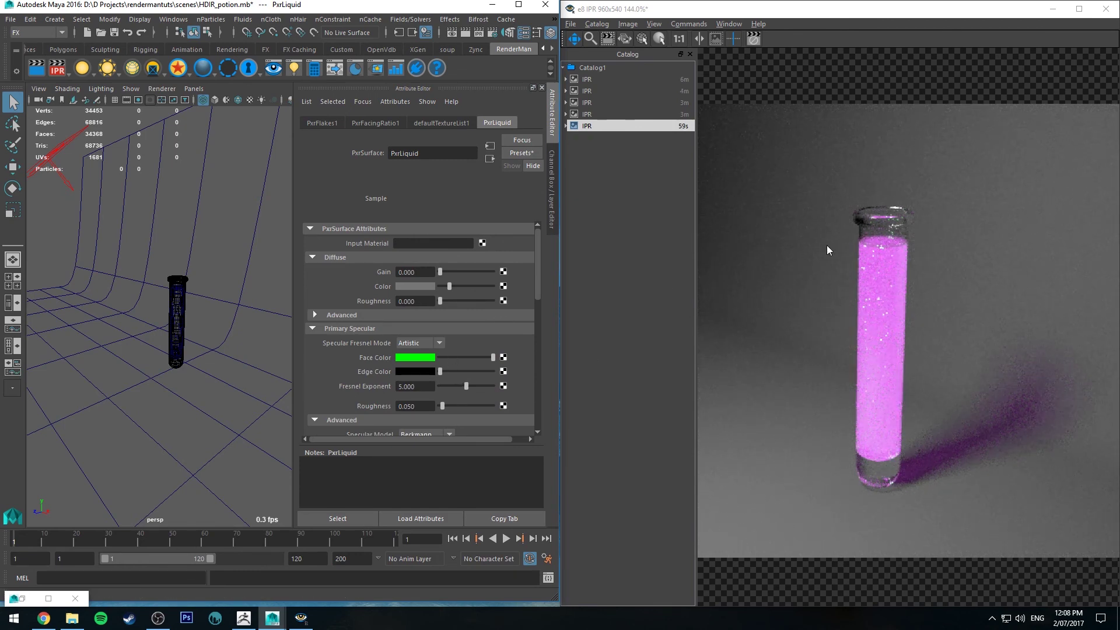
# Try a neutral grey as PxrLiquid's primary specular face color and restore the green
pyautogui.click(415, 358)
pyautogui.click(415, 334)
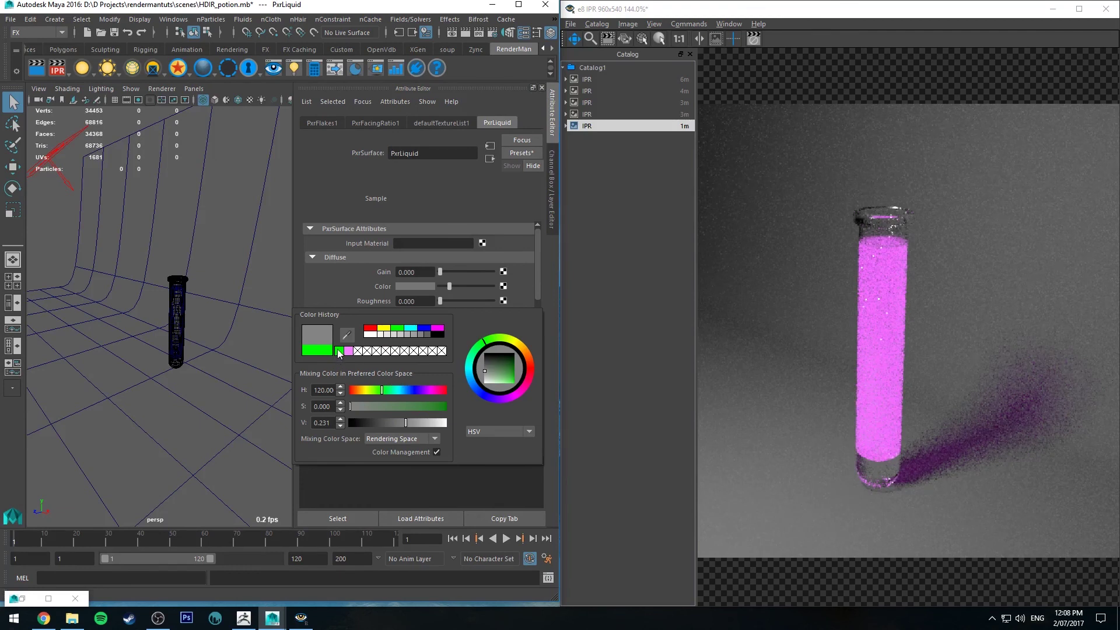
pyautogui.click(339, 351)
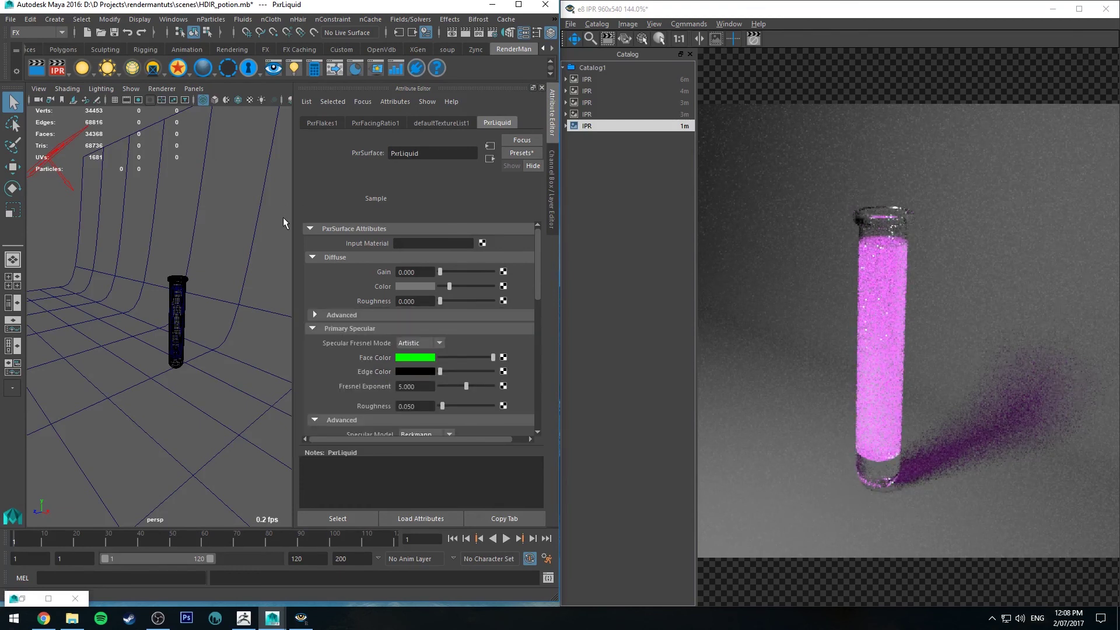